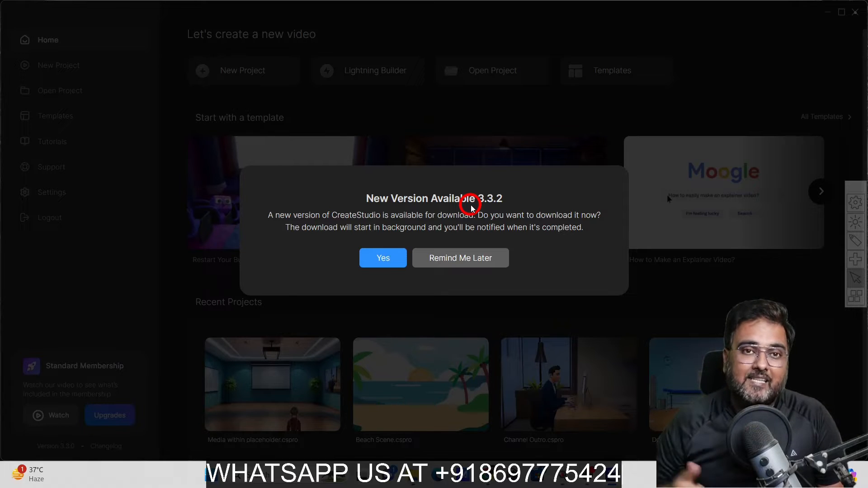
Postpone the version 3.3.2 update and view the online tutorials page, closing it when finished
{"action": "left_click", "coordinate": [468, 258]}
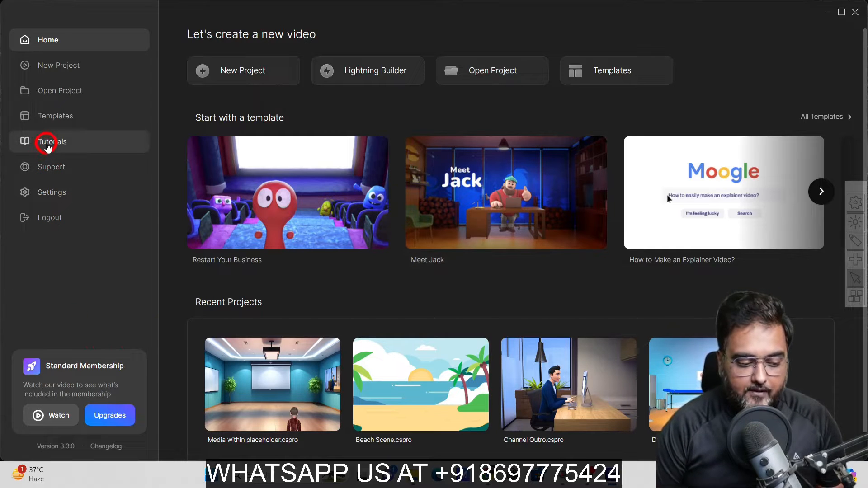
{"action": "left_click", "coordinate": [47, 147]}
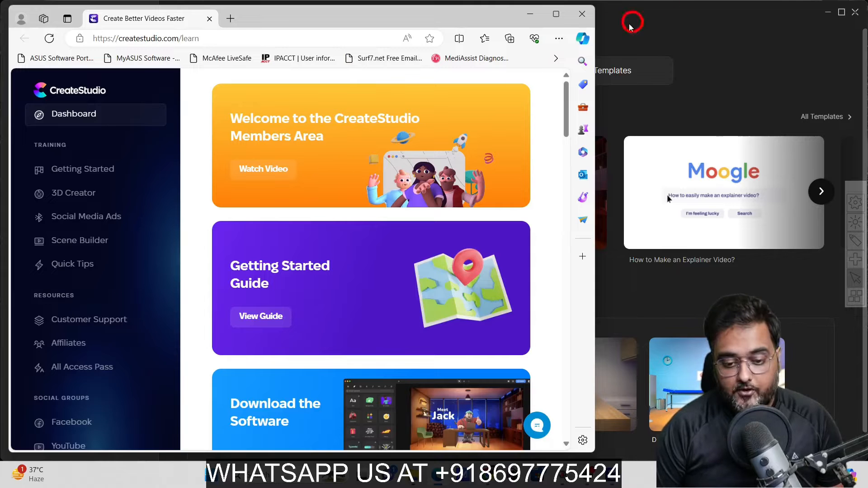
{"action": "left_click", "coordinate": [582, 14]}
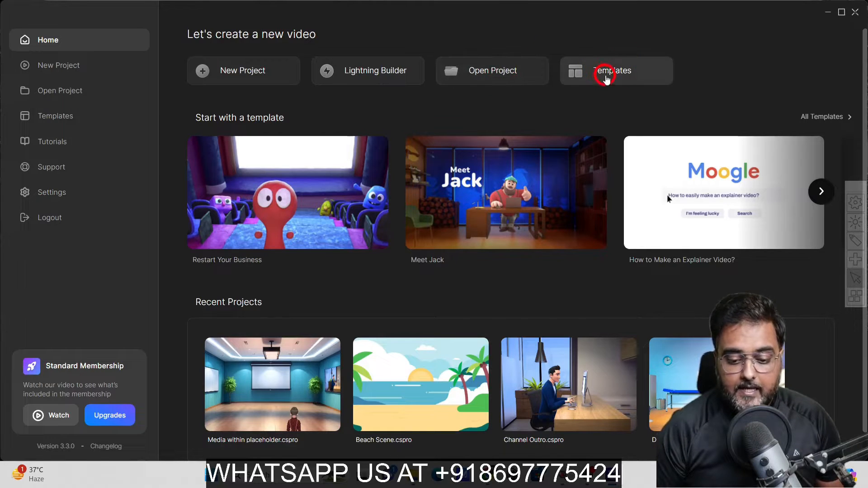
Look over the template library, return to the home screen and create a new blank project
{"action": "left_click", "coordinate": [597, 73]}
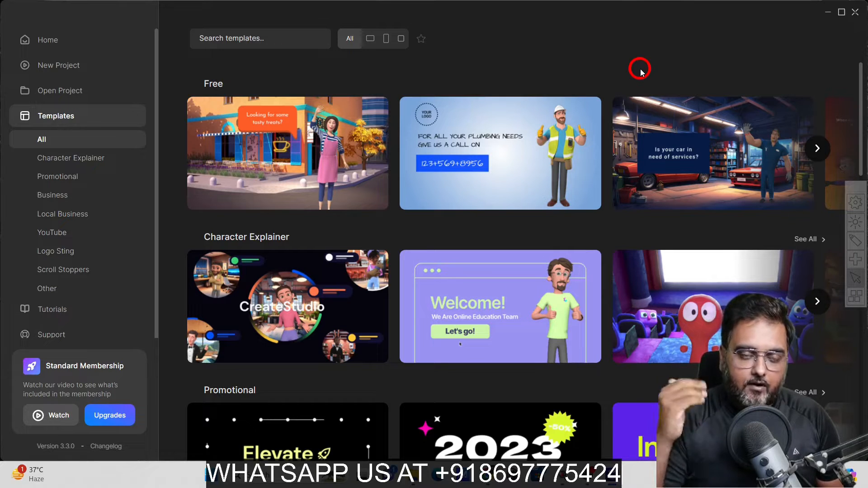
{"action": "left_click", "coordinate": [42, 41]}
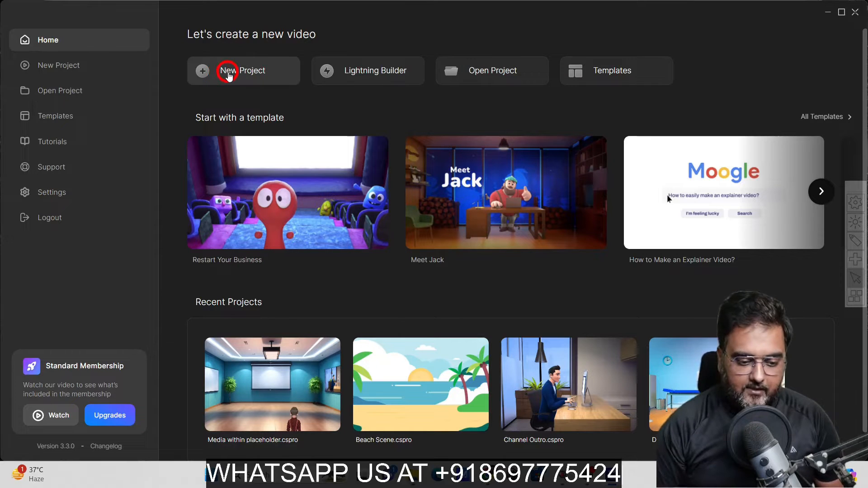
{"action": "left_click", "coordinate": [229, 75]}
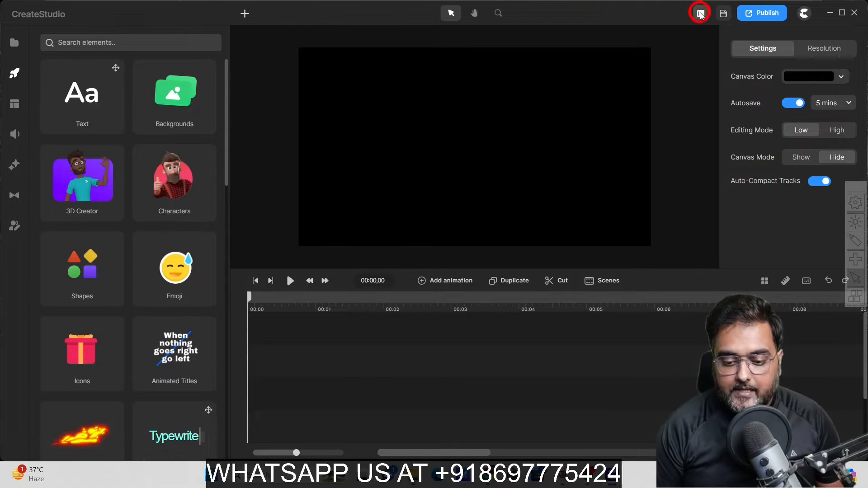
Look at the available interface layout options and the editor's element library area
{"action": "left_click", "coordinate": [701, 13]}
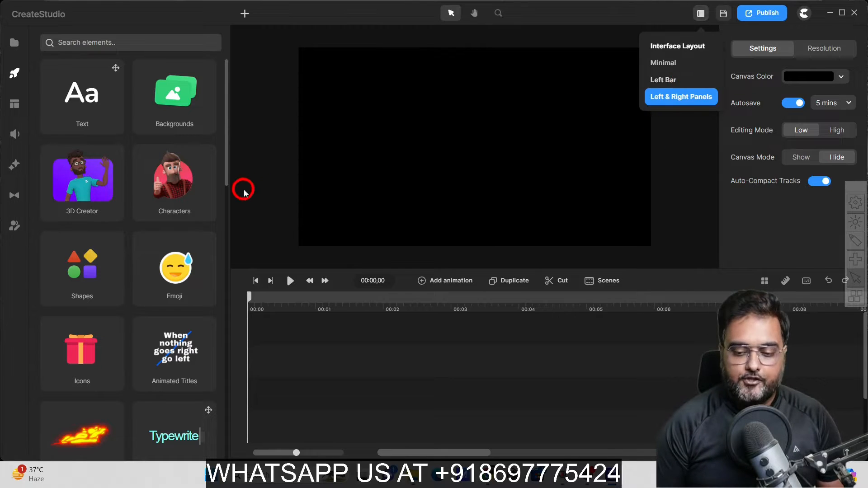
{"action": "key", "text": "ctrl+2"}
{"action": "mouse_move", "coordinate": [1, 29]}
{"action": "left_mouse_down"}
{"action": "mouse_move", "coordinate": [21, 45]}
{"action": "mouse_move", "coordinate": [30, 100]}
{"action": "mouse_move", "coordinate": [26, 244]}
{"action": "left_mouse_up"}
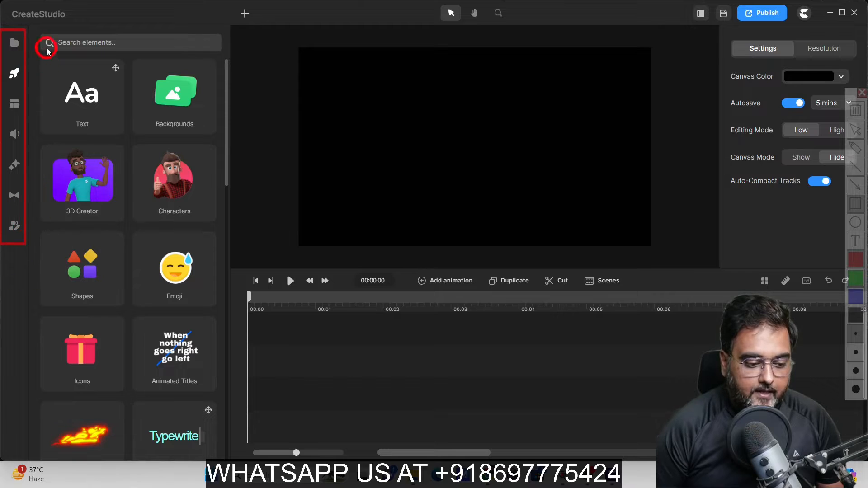
{"action": "mouse_move", "coordinate": [33, 30]}
{"action": "left_mouse_down"}
{"action": "mouse_move", "coordinate": [150, 160]}
{"action": "mouse_move", "coordinate": [223, 368]}
{"action": "mouse_move", "coordinate": [221, 461]}
{"action": "left_mouse_up"}
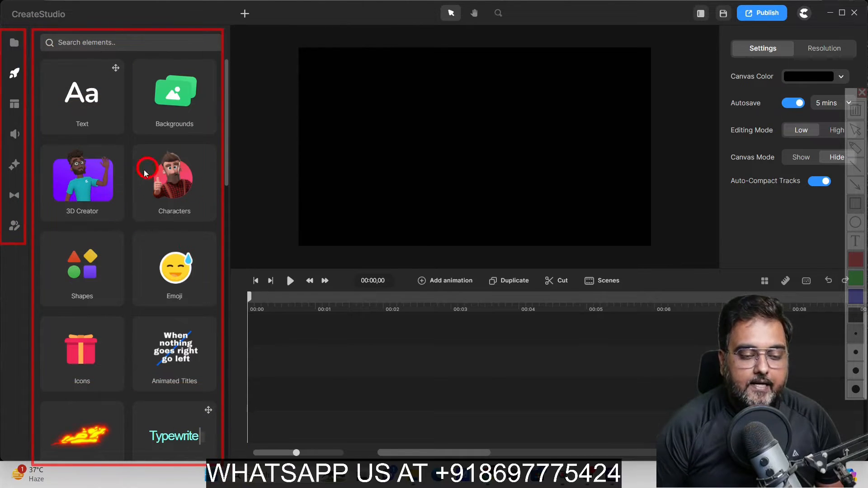
{"action": "key", "text": "Escape"}
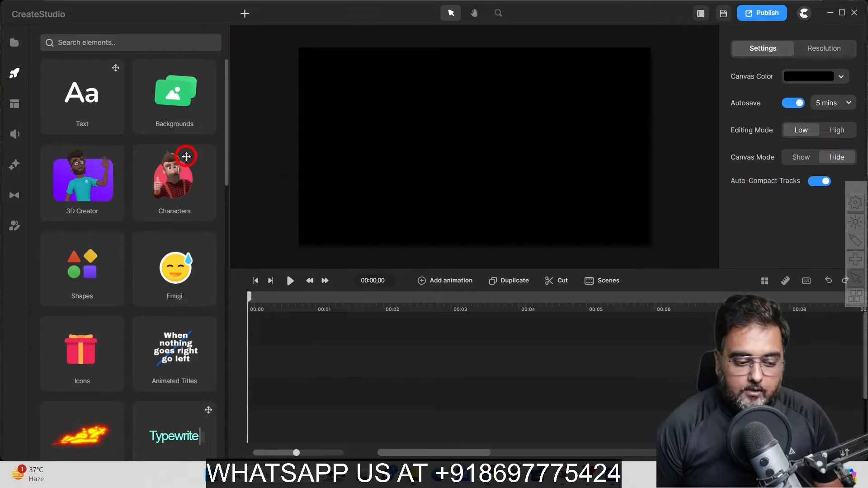
Look over the media import sources and browse the studio elements library from text down to social media and doodle items
{"action": "left_click", "coordinate": [14, 44]}
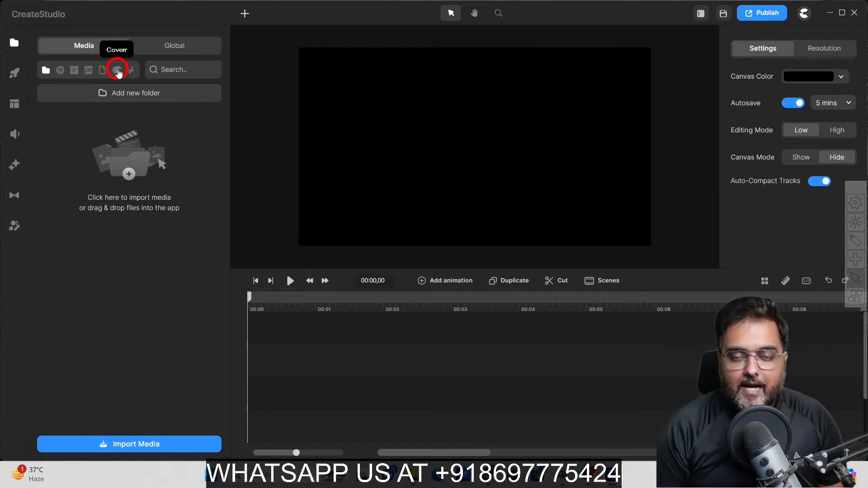
{"action": "left_click", "coordinate": [17, 74]}
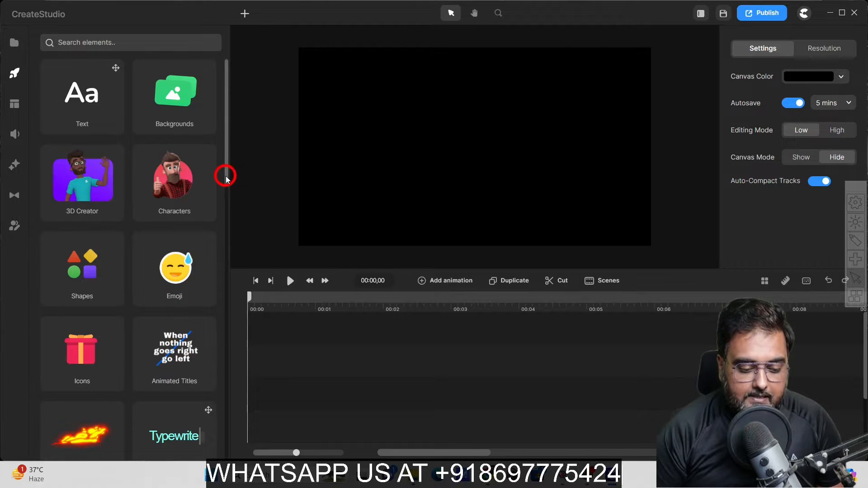
{"action": "left_click_drag", "start_coordinate": [225, 176], "coordinate": [226, 262]}
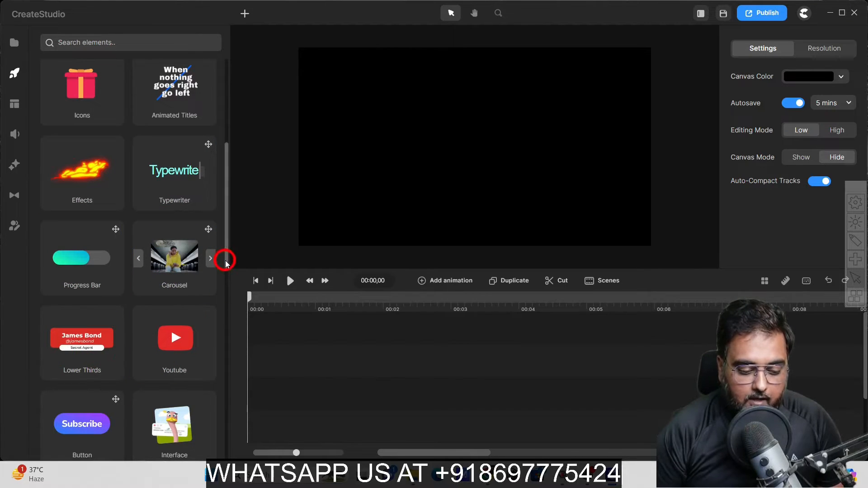
{"action": "left_click_drag", "start_coordinate": [224, 258], "coordinate": [225, 325]}
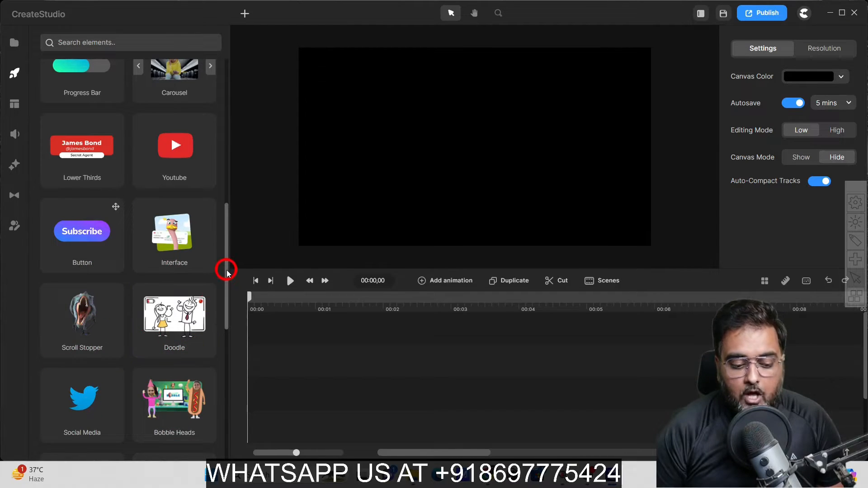
{"action": "left_click_drag", "start_coordinate": [227, 269], "coordinate": [230, 93]}
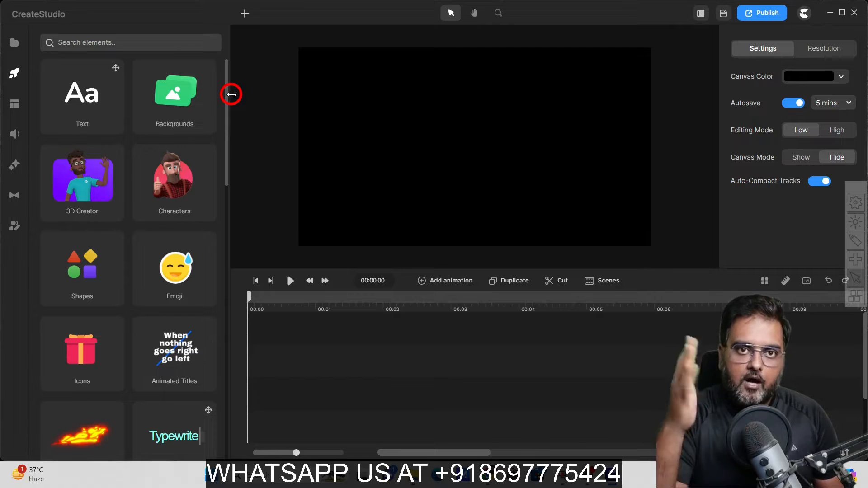
Look over the ready-made scenes and the free music and sound effects libraries
{"action": "left_click", "coordinate": [15, 104]}
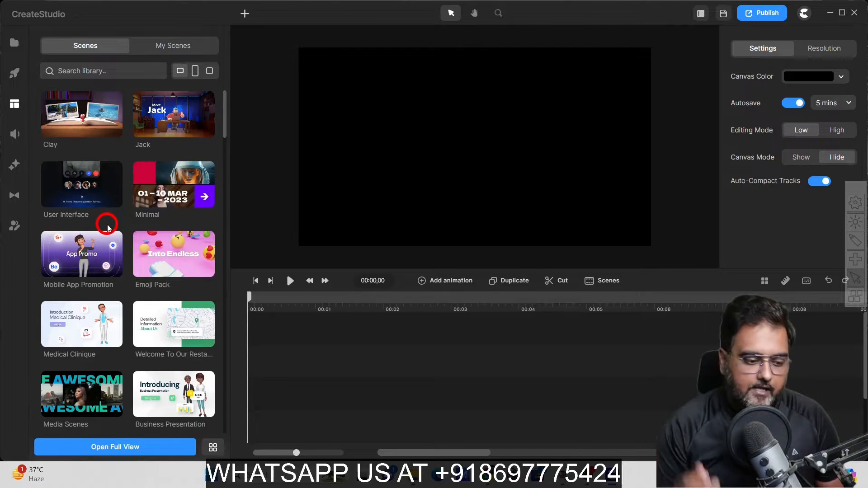
{"action": "left_click", "coordinate": [13, 131]}
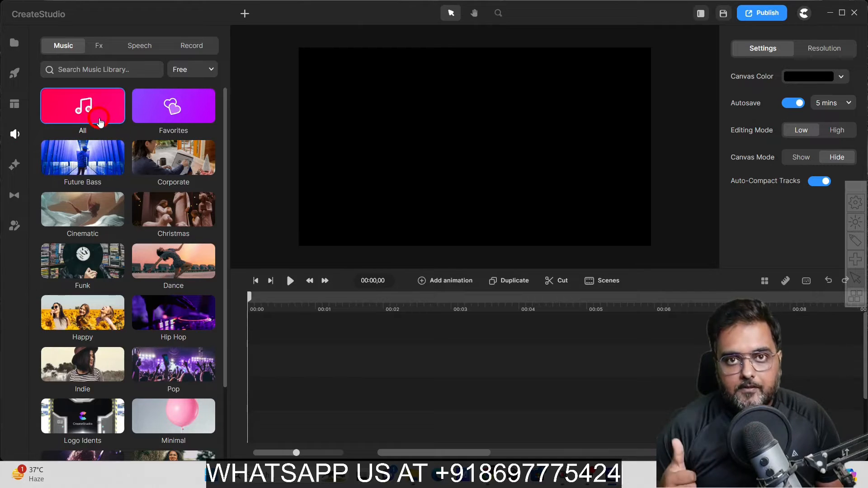
{"action": "left_click", "coordinate": [98, 45]}
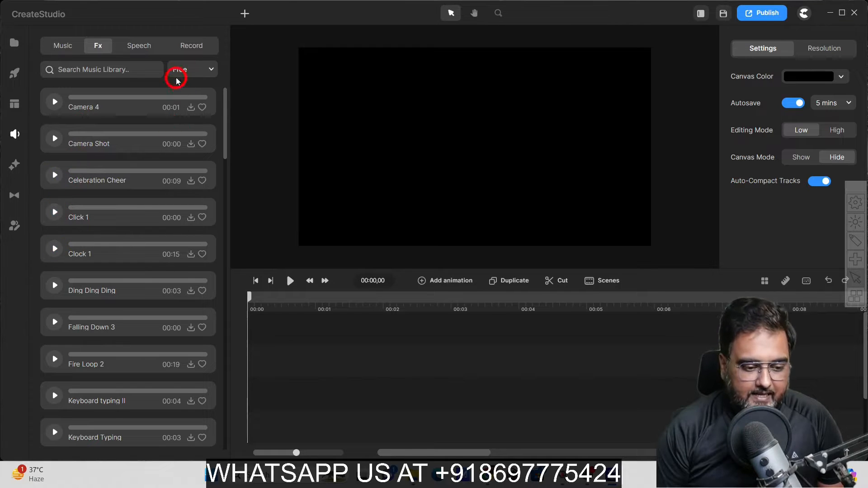
Examine the text-to-speech options for the AI and Google engines, including Google's languages and voices
{"action": "left_click", "coordinate": [139, 46]}
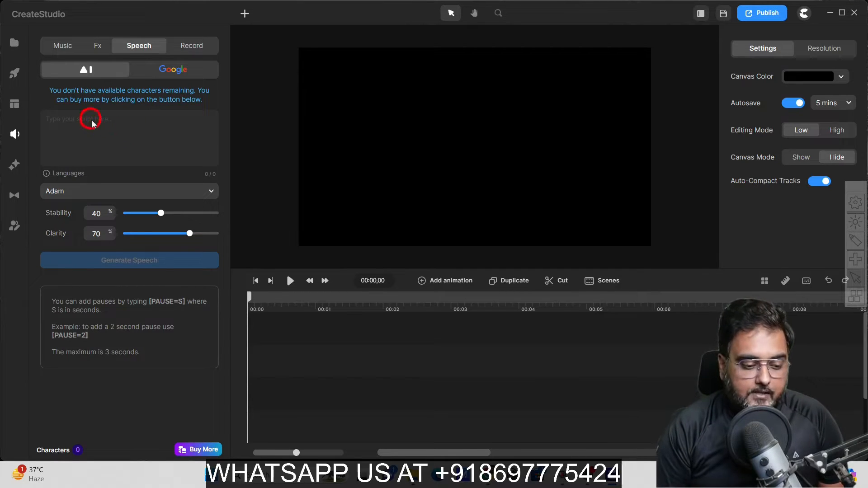
{"action": "left_click", "coordinate": [170, 71]}
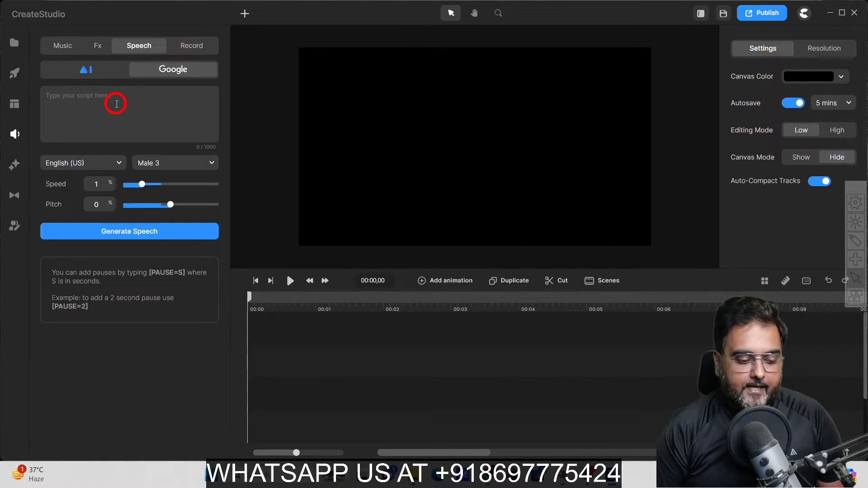
{"action": "left_click", "coordinate": [89, 163]}
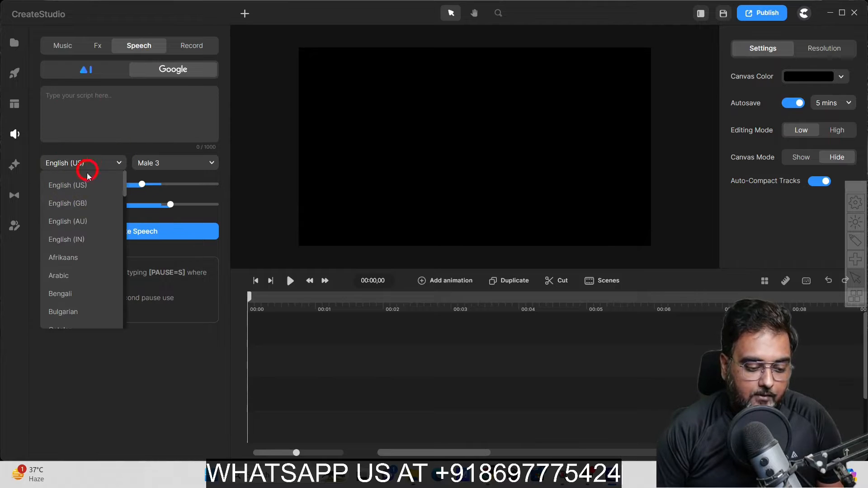
{"action": "left_click", "coordinate": [176, 163]}
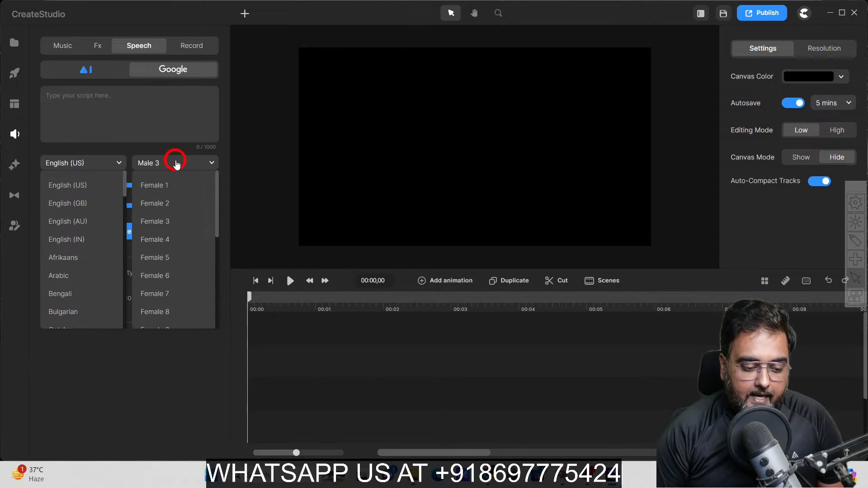
{"action": "left_click", "coordinate": [171, 150]}
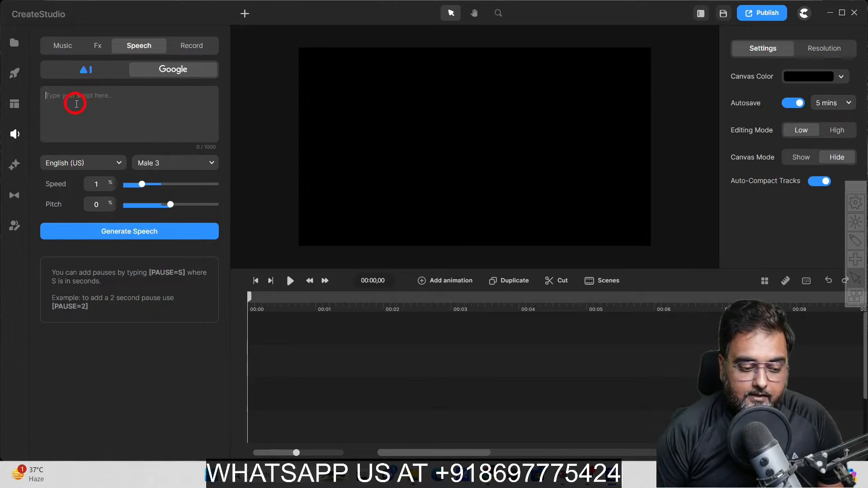
{"action": "left_click", "coordinate": [93, 114]}
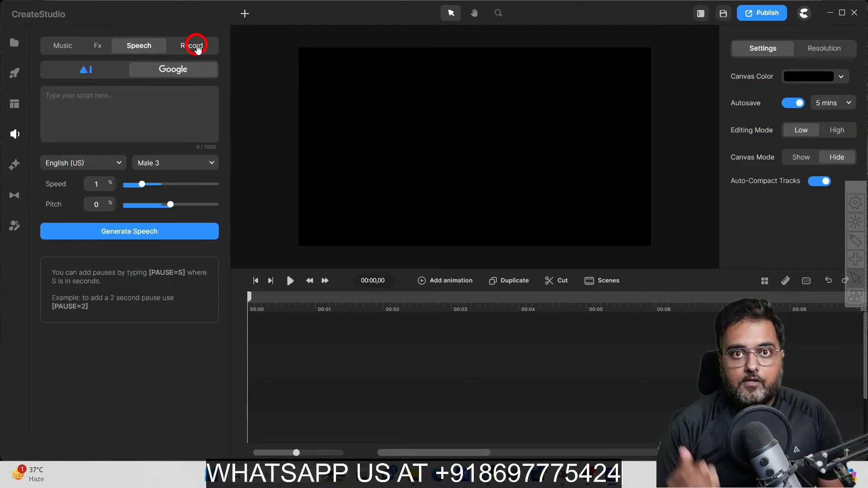
Examine the voice recording options and the list of available microphones
{"action": "left_click", "coordinate": [197, 47]}
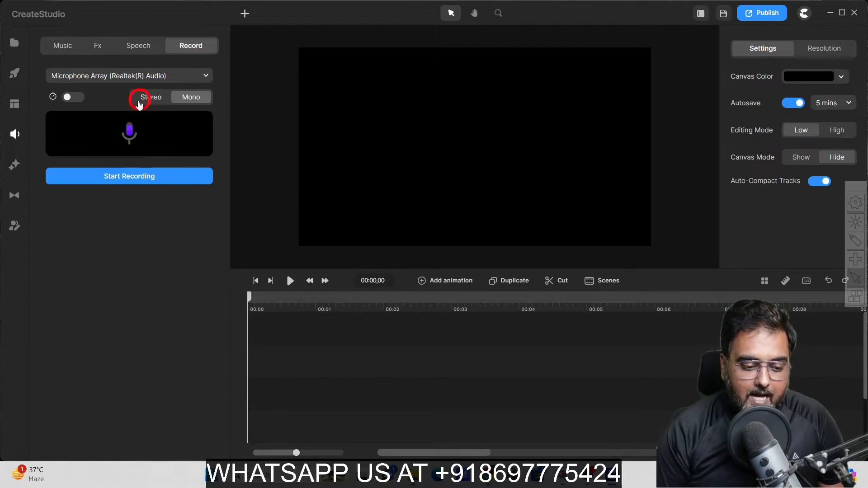
{"action": "left_click", "coordinate": [149, 79]}
{"action": "left_click", "coordinate": [148, 78]}
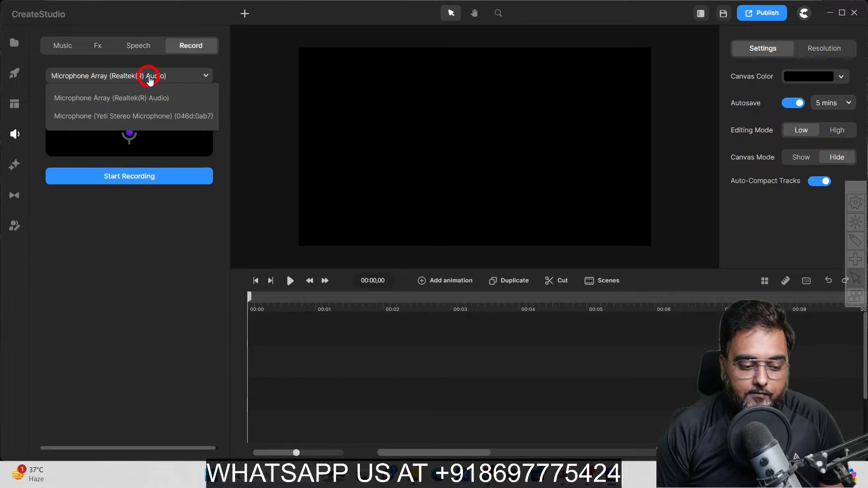
{"action": "left_click", "coordinate": [116, 133]}
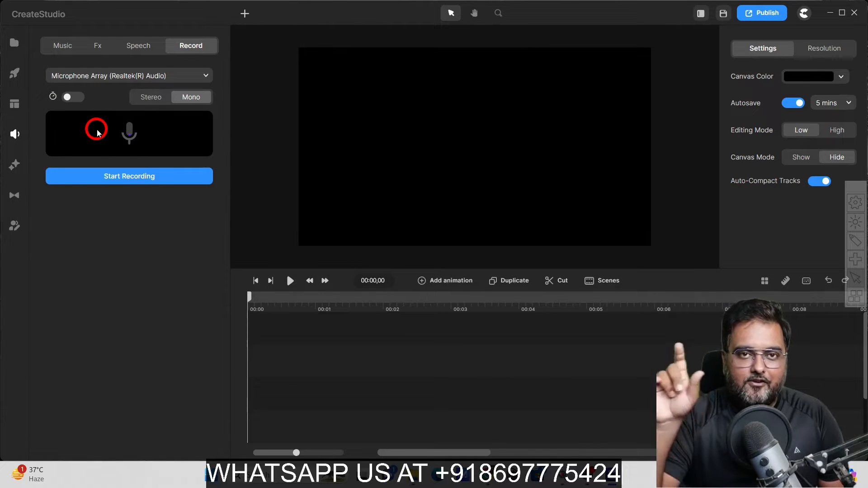
Look over the libraries of effects, transitions and customizable characters
{"action": "left_click", "coordinate": [16, 167]}
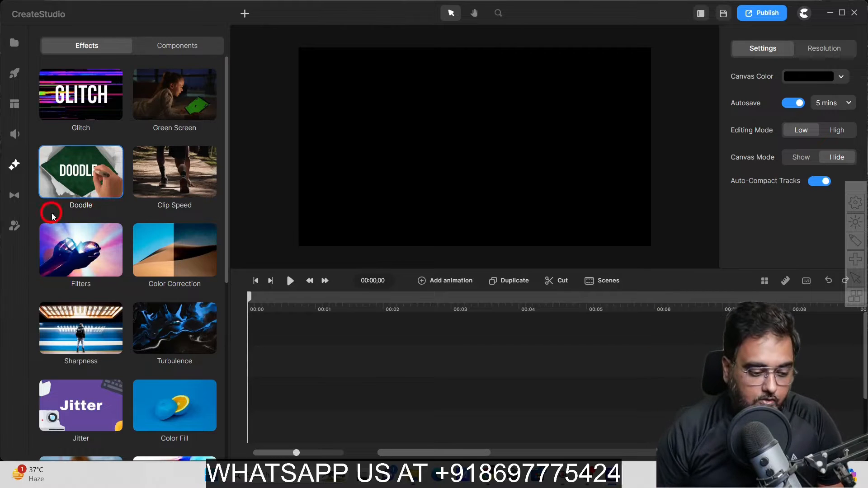
{"action": "left_click", "coordinate": [14, 194]}
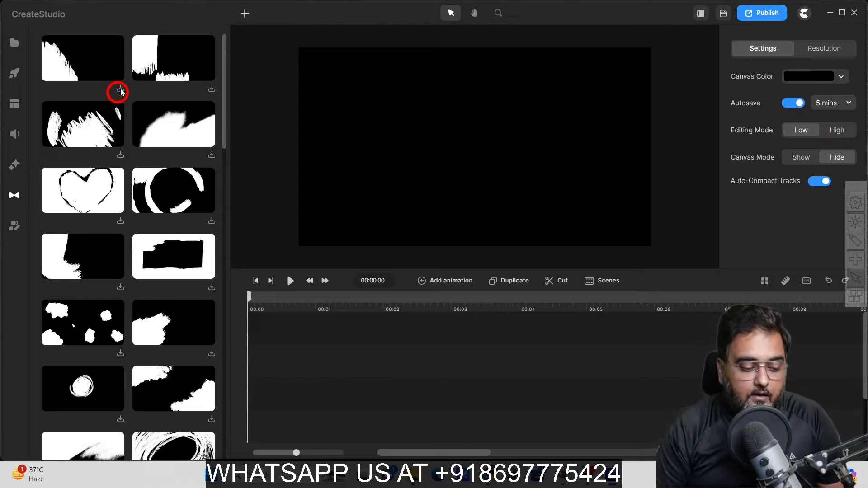
{"action": "left_click", "coordinate": [17, 232]}
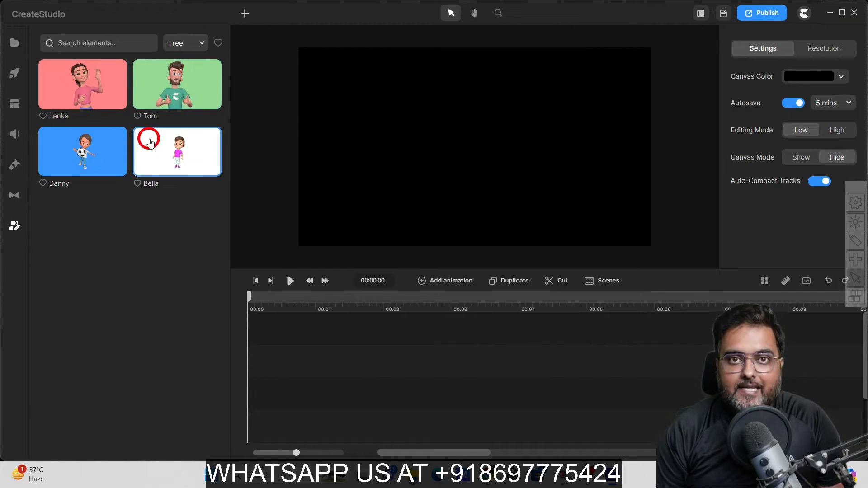
Open the studio's free backgrounds and filter them to the 3D category
{"action": "left_click", "coordinate": [14, 74]}
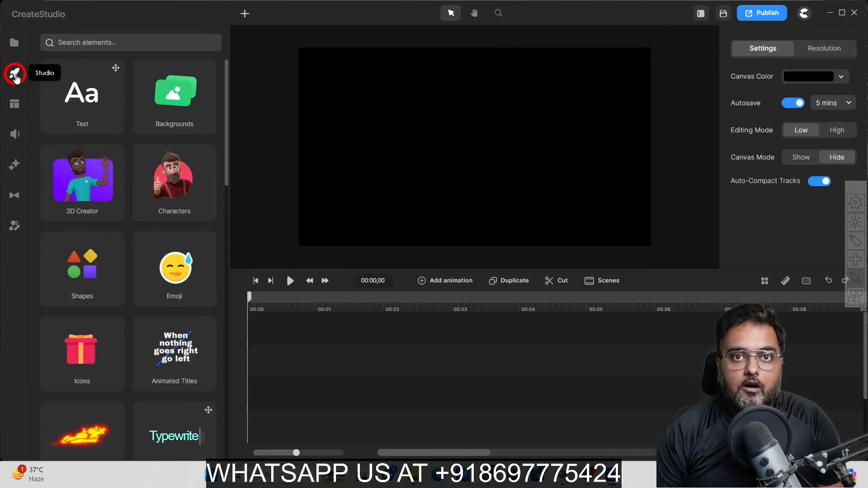
{"action": "left_click", "coordinate": [177, 106]}
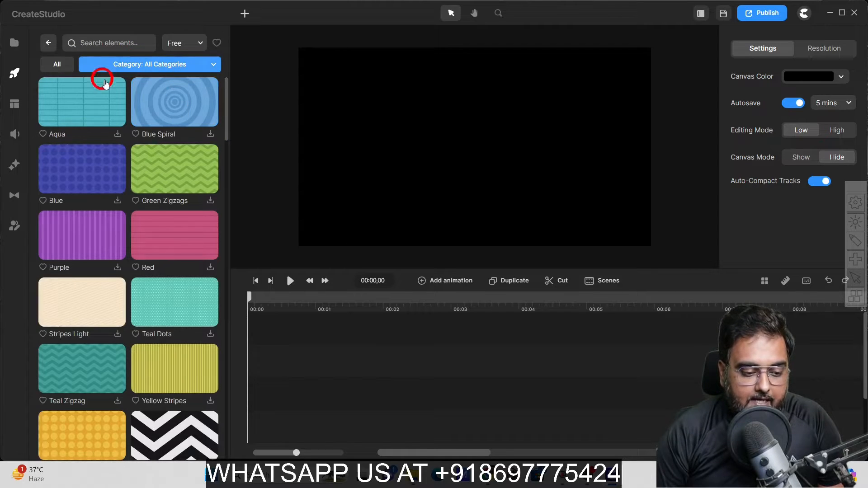
{"action": "left_click", "coordinate": [121, 64]}
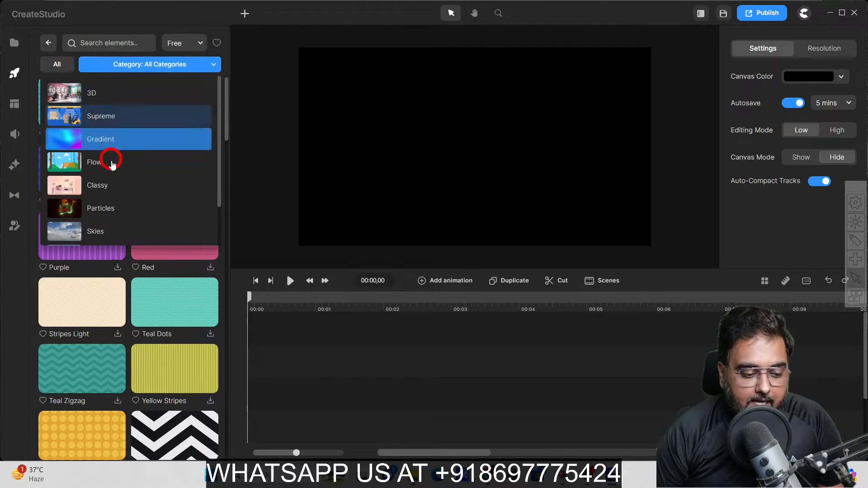
{"action": "left_click", "coordinate": [118, 103]}
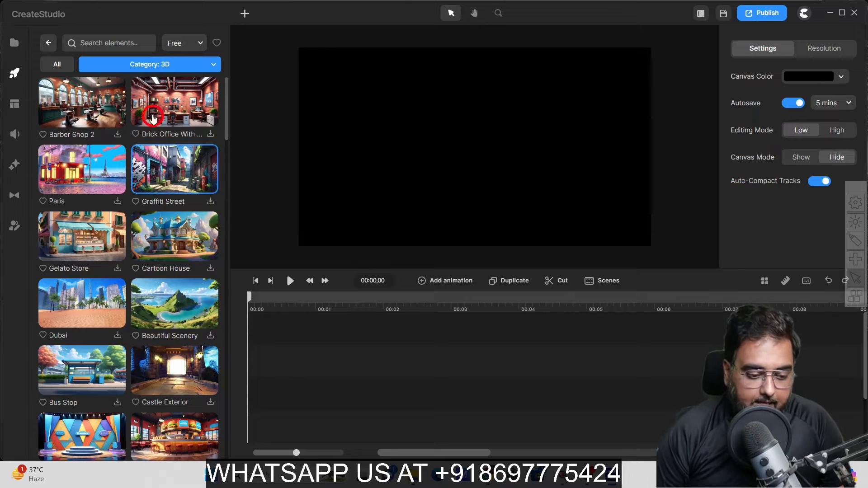
Search the 3D backgrounds for "wood office", download the modern wood office one and place it at the start of the timeline
{"action": "left_click", "coordinate": [113, 43]}
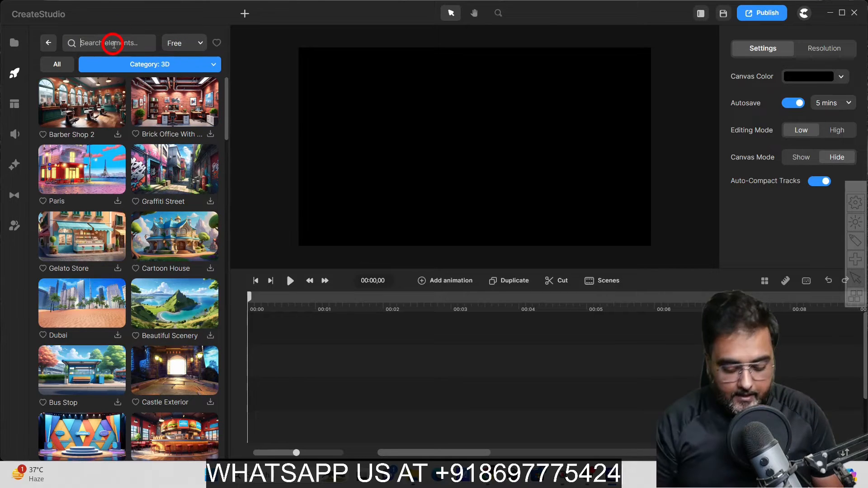
{"action": "type", "text": "woo"}
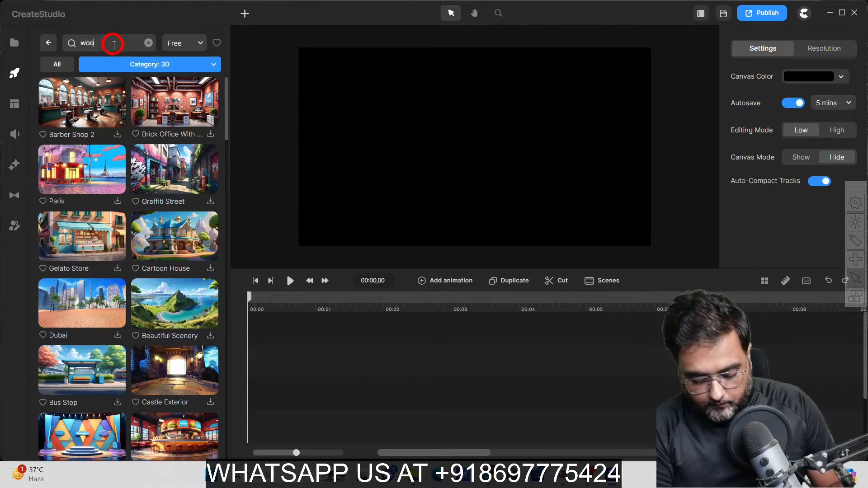
{"action": "type", "text": "d f"}
{"action": "type", "text": "ffice"}
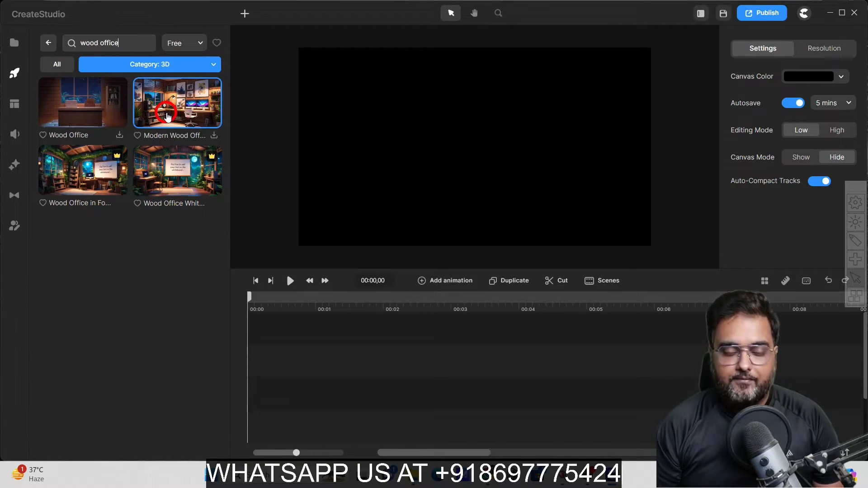
{"action": "left_click", "coordinate": [214, 136]}
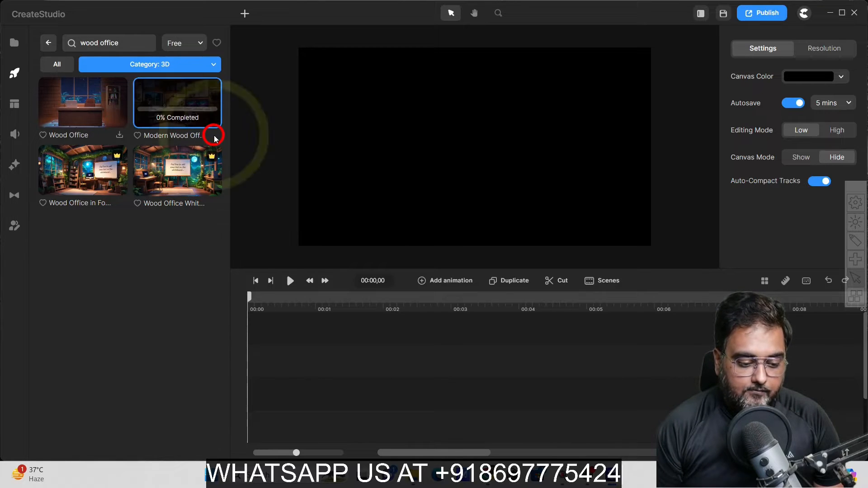
{"action": "left_click_drag", "start_coordinate": [182, 114], "coordinate": [267, 363]}
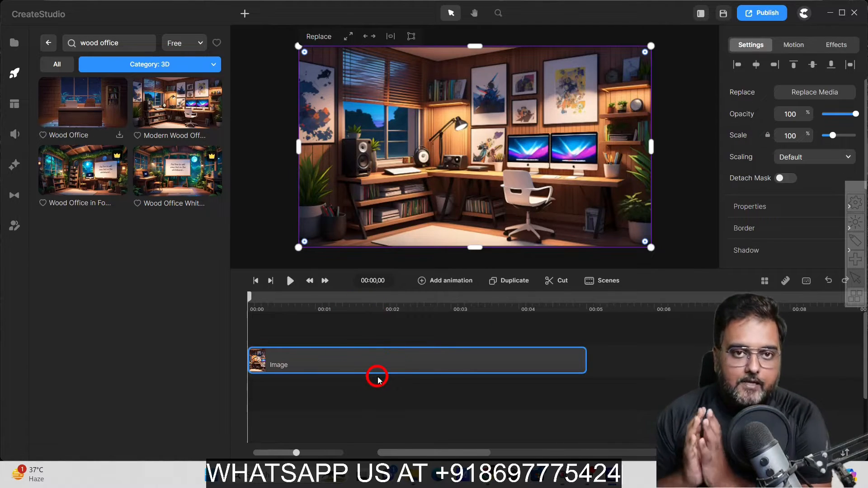
{"action": "left_click_drag", "start_coordinate": [368, 364], "coordinate": [343, 368]}
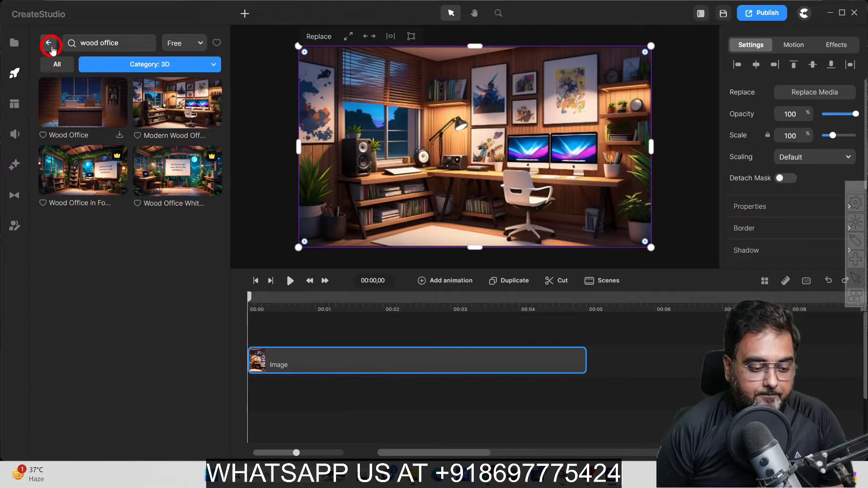
Add the 3D character Tom above the background at the start of the timeline and stand him on the rug
{"action": "left_click", "coordinate": [14, 75]}
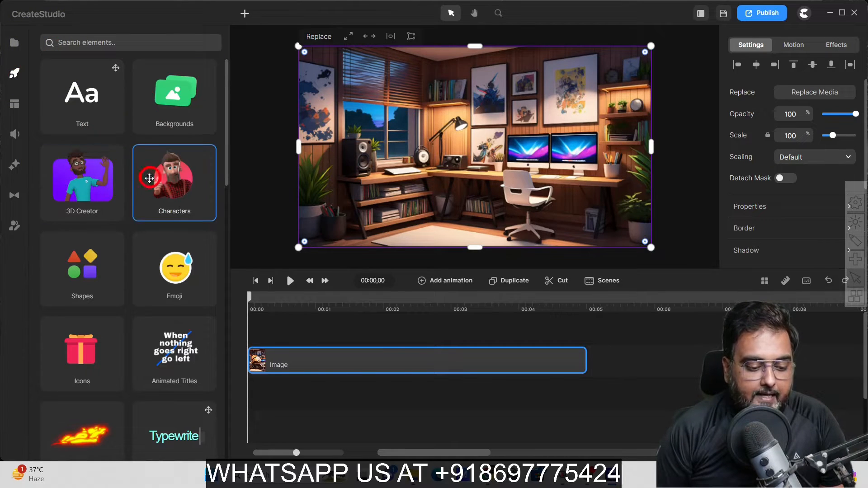
{"action": "left_click", "coordinate": [90, 190]}
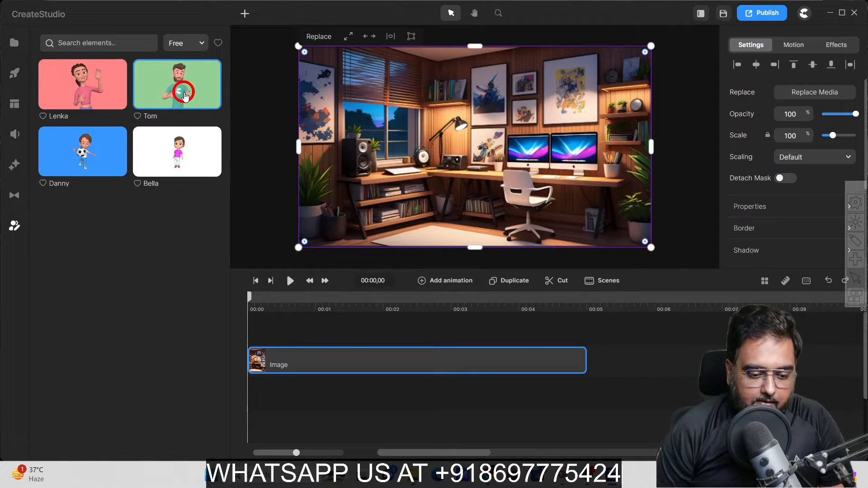
{"action": "left_click_drag", "start_coordinate": [185, 95], "coordinate": [274, 343]}
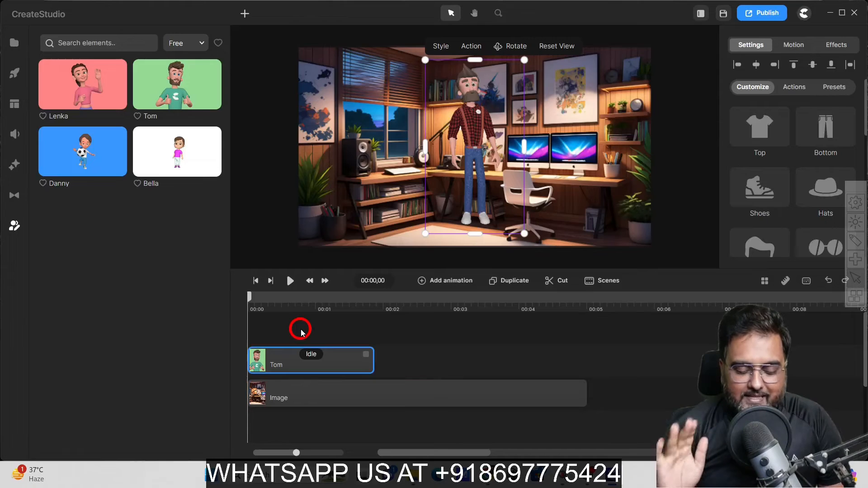
{"action": "left_click_drag", "start_coordinate": [471, 153], "coordinate": [444, 171]}
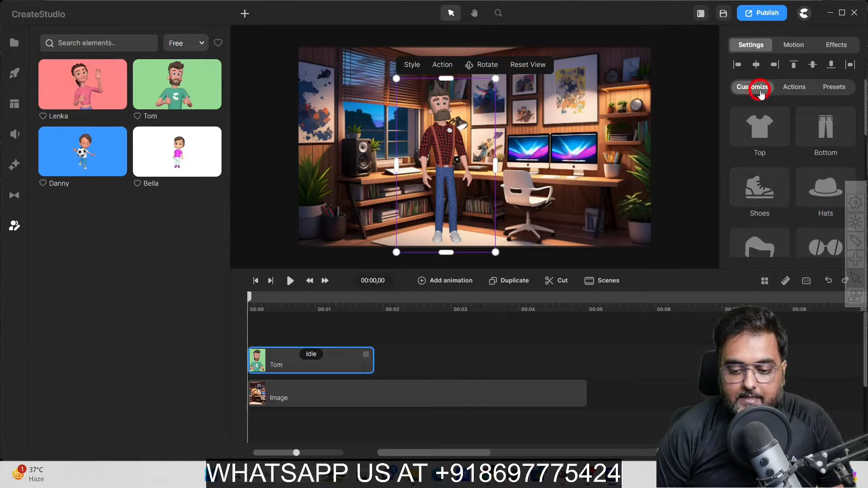
Look over the action, preset and customization options available for the Tom character
{"action": "left_click", "coordinate": [804, 88]}
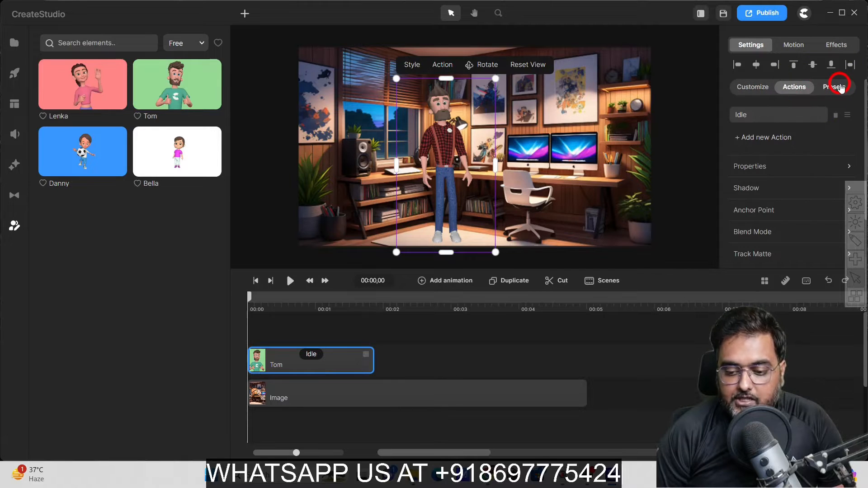
{"action": "left_click", "coordinate": [839, 86]}
{"action": "left_click", "coordinate": [751, 86]}
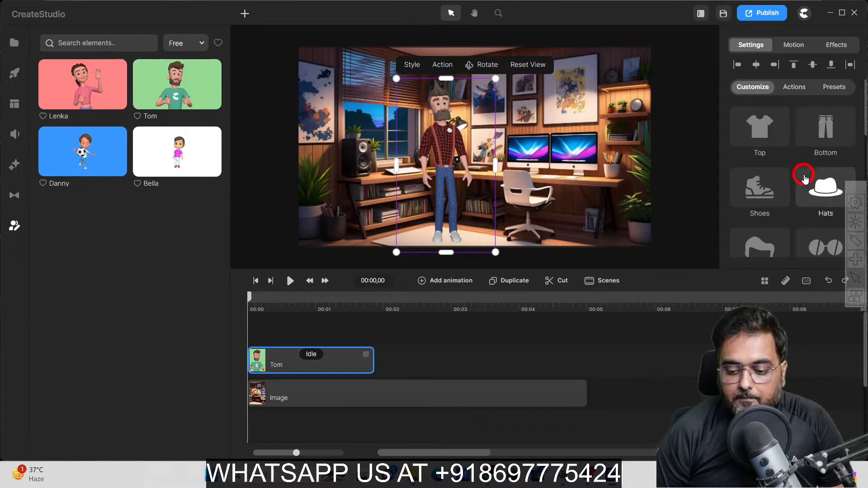
{"action": "mouse_move", "coordinate": [749, 44]}
{"action": "left_mouse_down"}
{"action": "mouse_move", "coordinate": [835, 167]}
{"action": "mouse_move", "coordinate": [837, 232]}
{"action": "mouse_move", "coordinate": [850, 260]}
{"action": "left_mouse_up"}
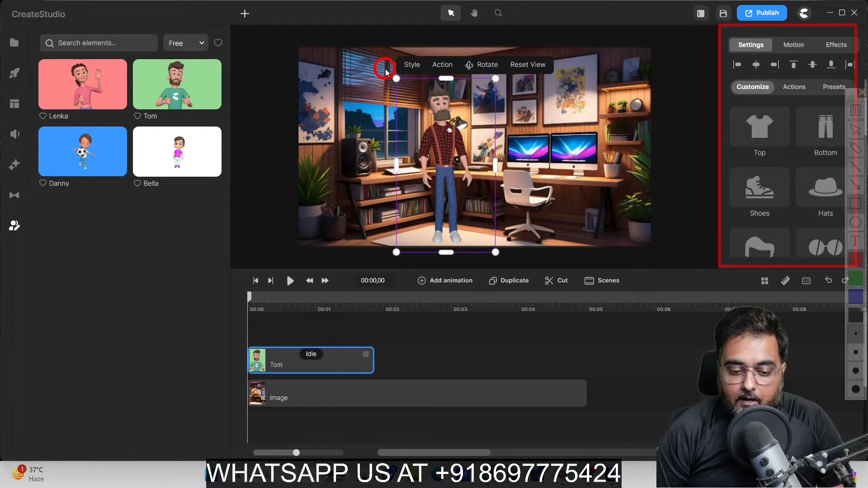
{"action": "mouse_move", "coordinate": [386, 69]}
{"action": "left_mouse_down"}
{"action": "mouse_move", "coordinate": [538, 156]}
{"action": "mouse_move", "coordinate": [524, 248]}
{"action": "left_mouse_up"}
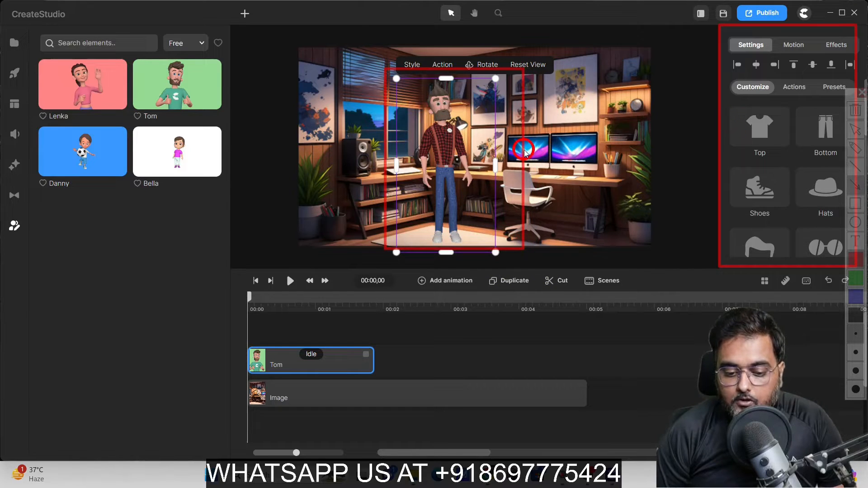
{"action": "left_click_drag", "start_coordinate": [520, 151], "coordinate": [721, 125]}
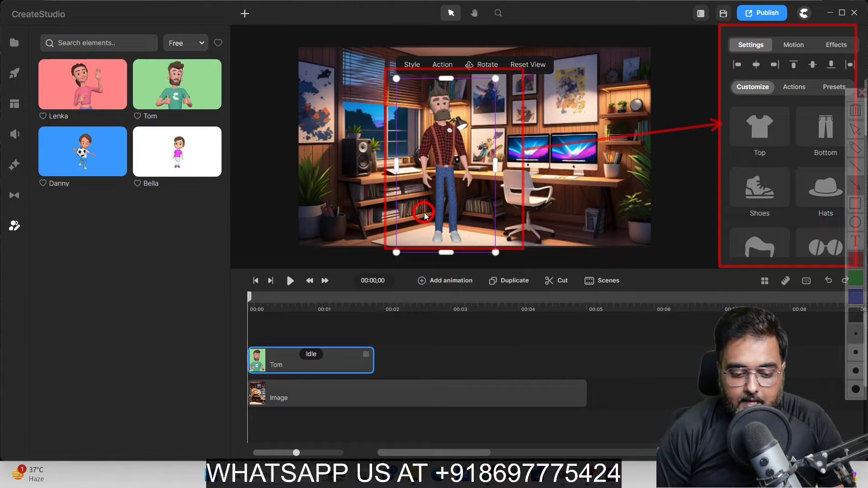
{"action": "left_click_drag", "start_coordinate": [586, 182], "coordinate": [732, 166]}
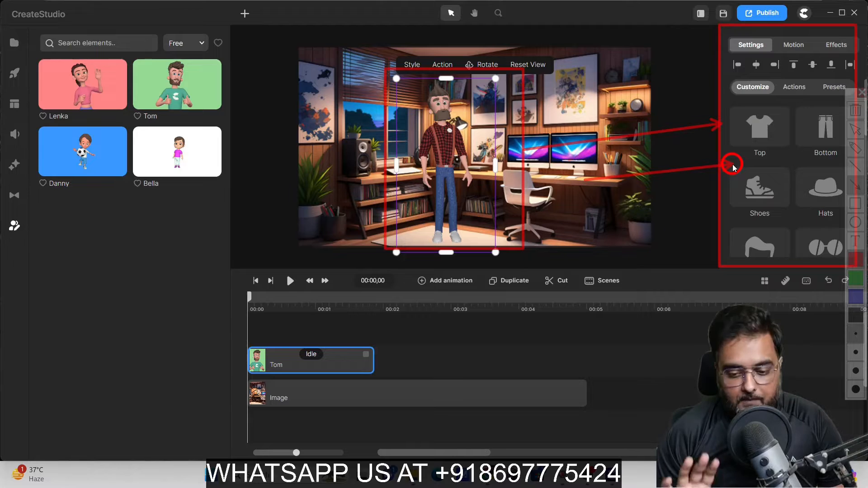
{"action": "key", "text": "Escape"}
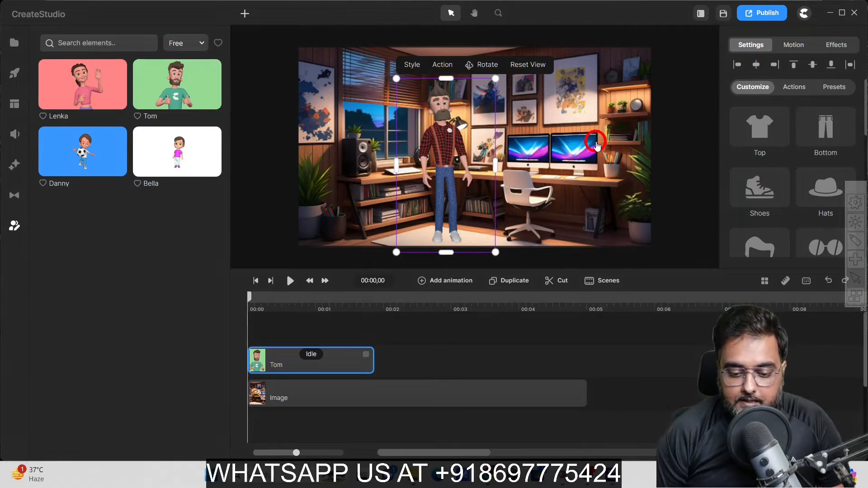
Change the Tom character's top to the Suit
{"action": "left_click", "coordinate": [597, 143]}
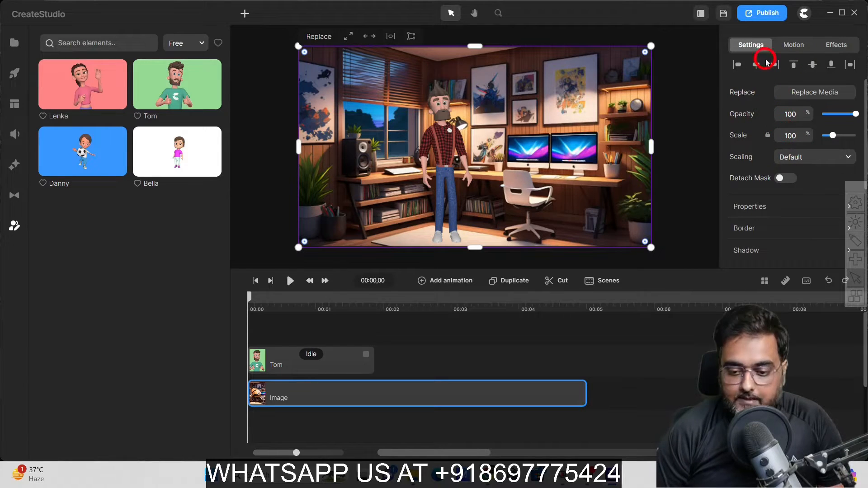
{"action": "left_click", "coordinate": [446, 138]}
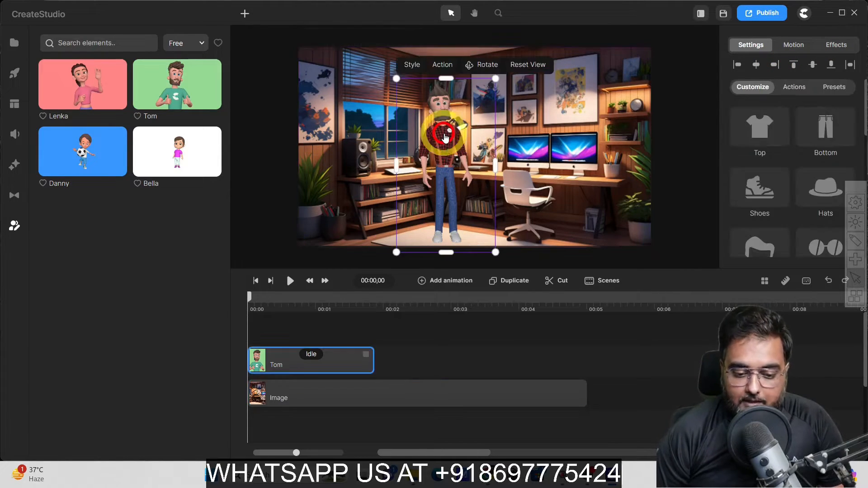
{"action": "left_click", "coordinate": [743, 89]}
{"action": "left_click", "coordinate": [761, 131]}
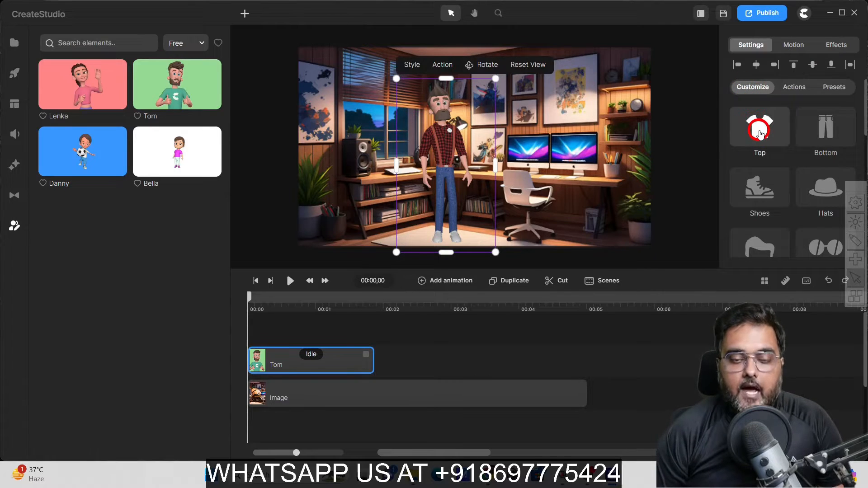
{"action": "left_click", "coordinate": [760, 132]}
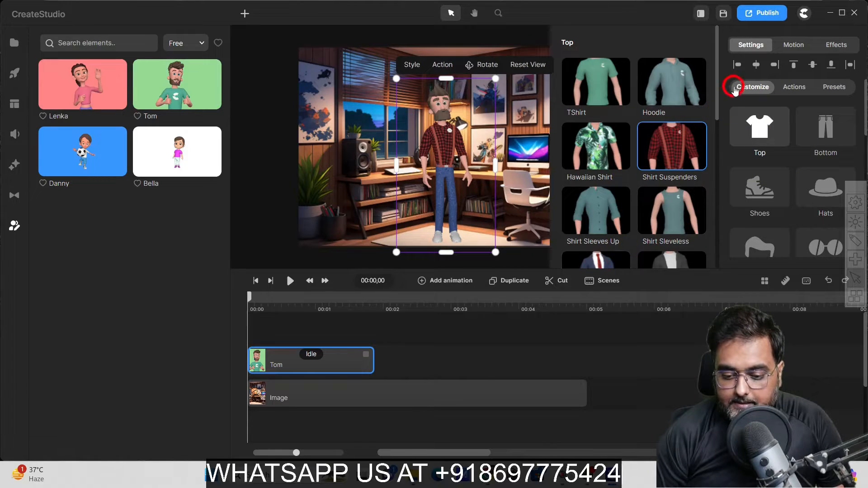
{"action": "left_click_drag", "start_coordinate": [717, 92], "coordinate": [714, 149]}
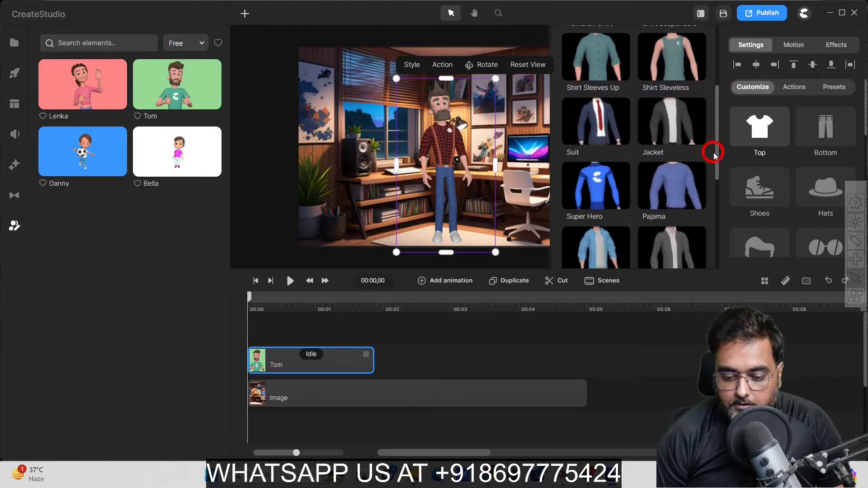
{"action": "left_click", "coordinate": [593, 129]}
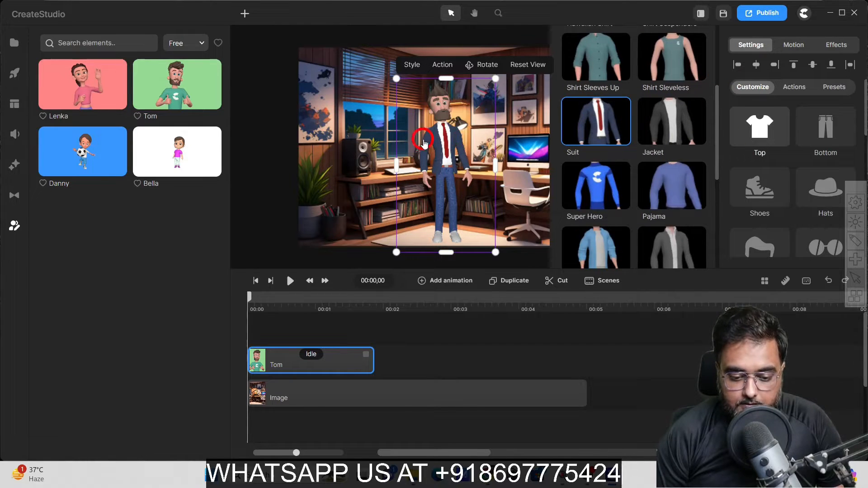
Dress the Tom character in the green Pants bottom and the blue Tennis shoes
{"action": "left_click", "coordinate": [825, 131]}
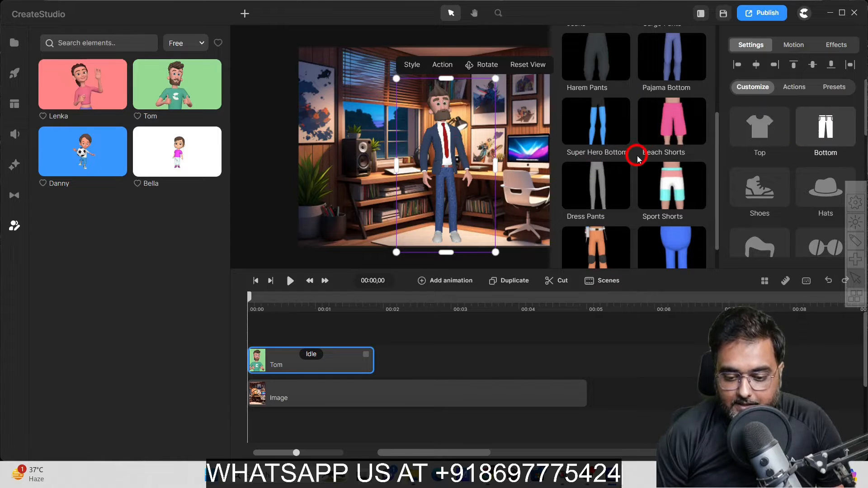
{"action": "left_click_drag", "start_coordinate": [715, 114], "coordinate": [714, 29]}
{"action": "left_click", "coordinate": [673, 86]}
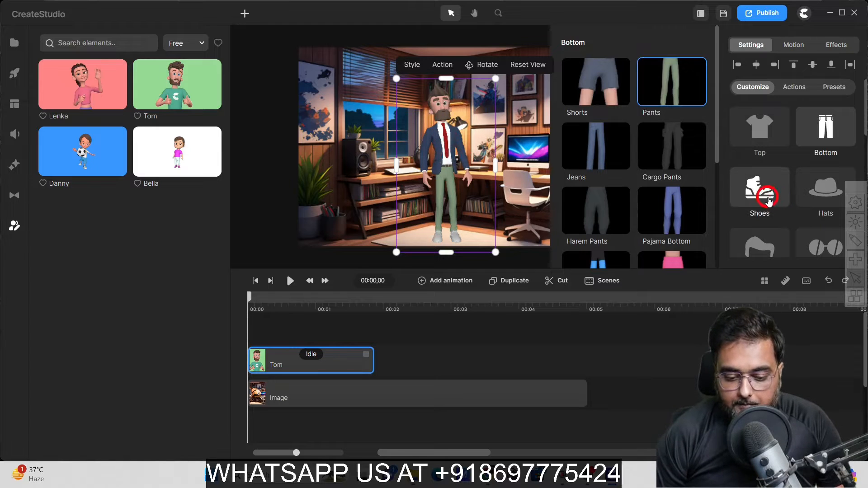
{"action": "left_click", "coordinate": [763, 196]}
{"action": "left_click", "coordinate": [596, 163]}
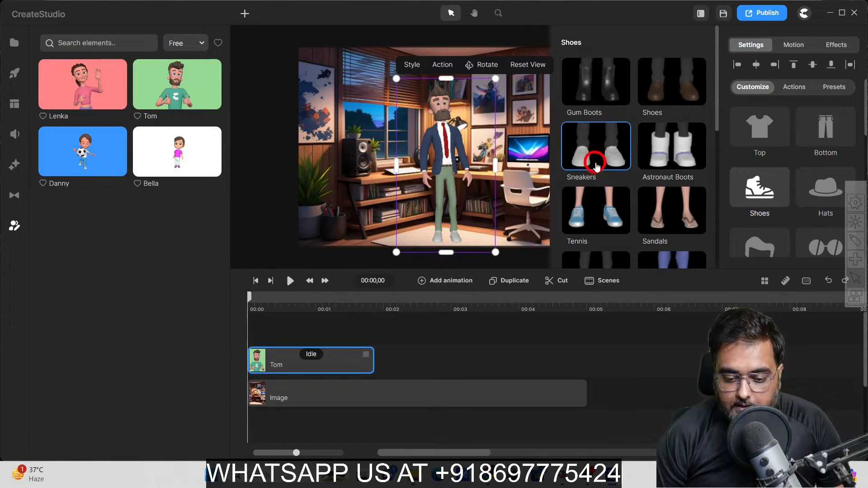
{"action": "left_click", "coordinate": [597, 206]}
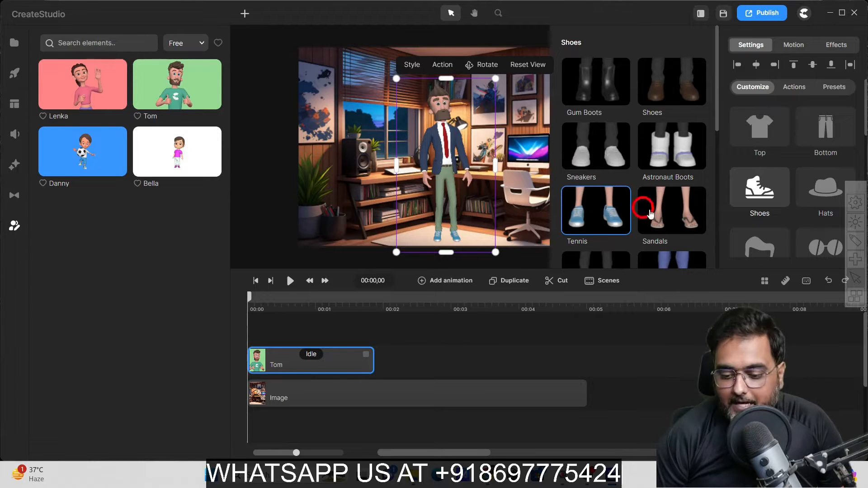
Try the Cowboy hat on the Tom character and set his hat back to None
{"action": "left_click", "coordinate": [813, 196]}
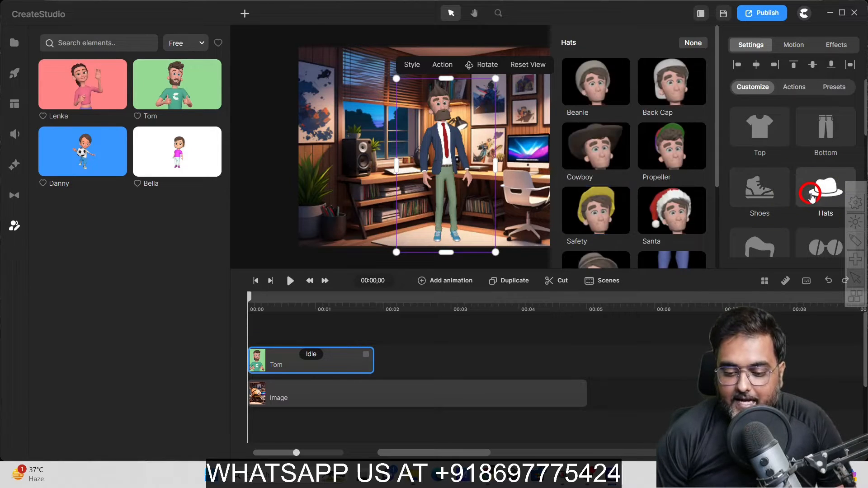
{"action": "left_click", "coordinate": [603, 145]}
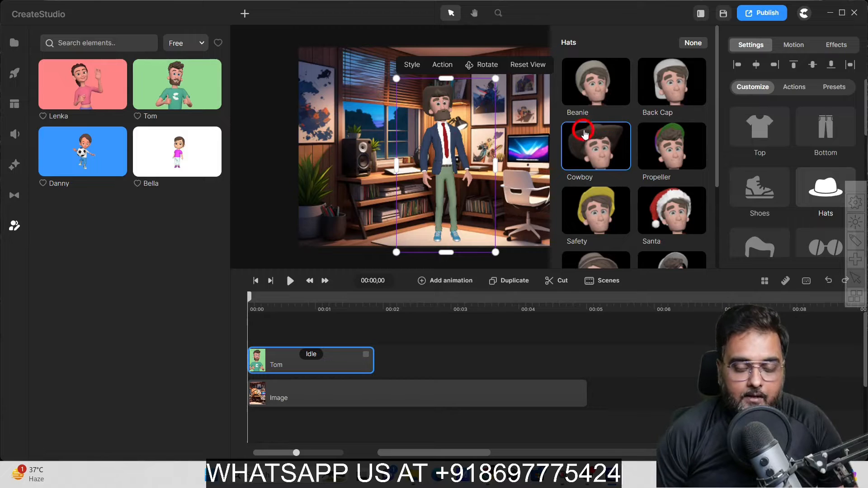
{"action": "left_click", "coordinate": [689, 46]}
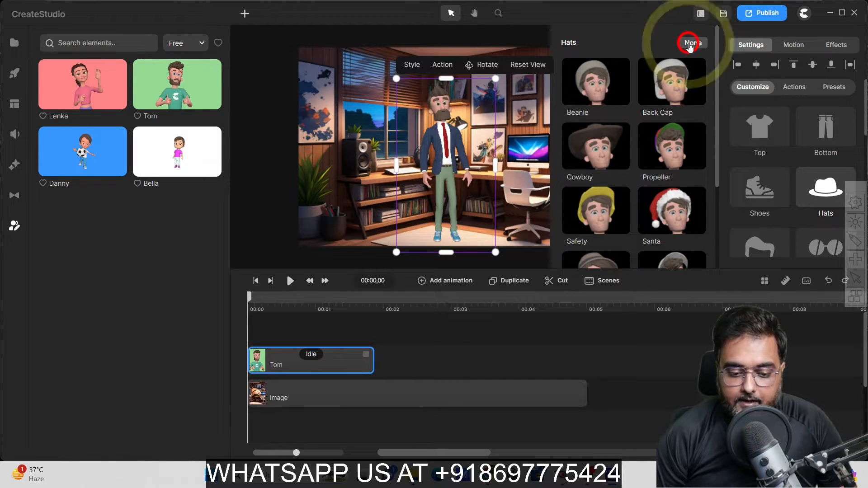
Change the Tom character's hairstyle to Medium Hair
{"action": "left_click", "coordinate": [738, 249]}
{"action": "left_click", "coordinate": [608, 156]}
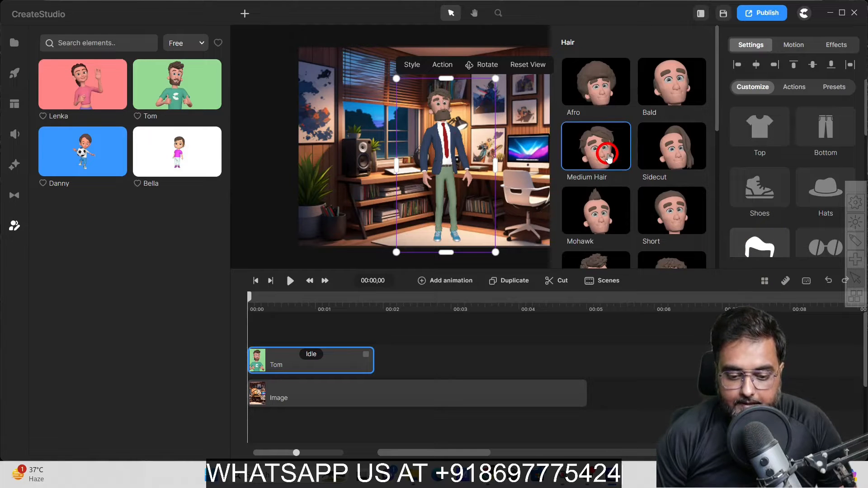
Give the Tom character the Rounded glasses
{"action": "scroll", "coordinate": [861, 128], "scroll_direction": "down", "scroll_amount": 3}
{"action": "left_click", "coordinate": [824, 130]}
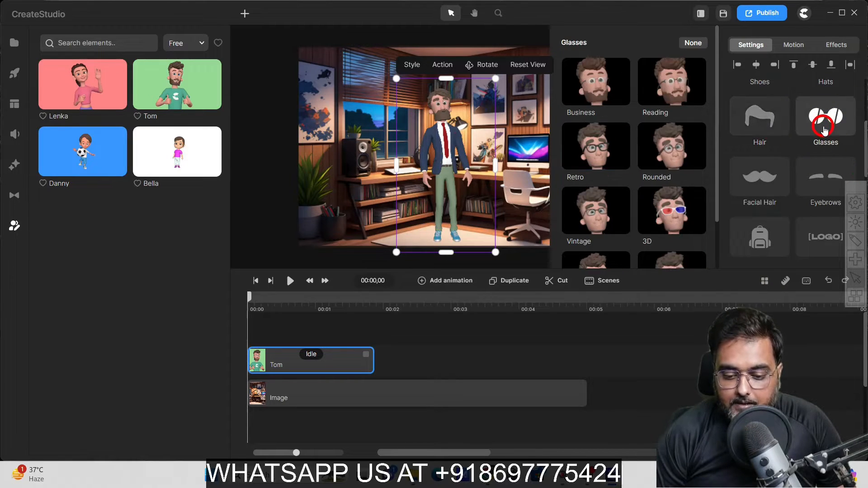
{"action": "left_click", "coordinate": [668, 149]}
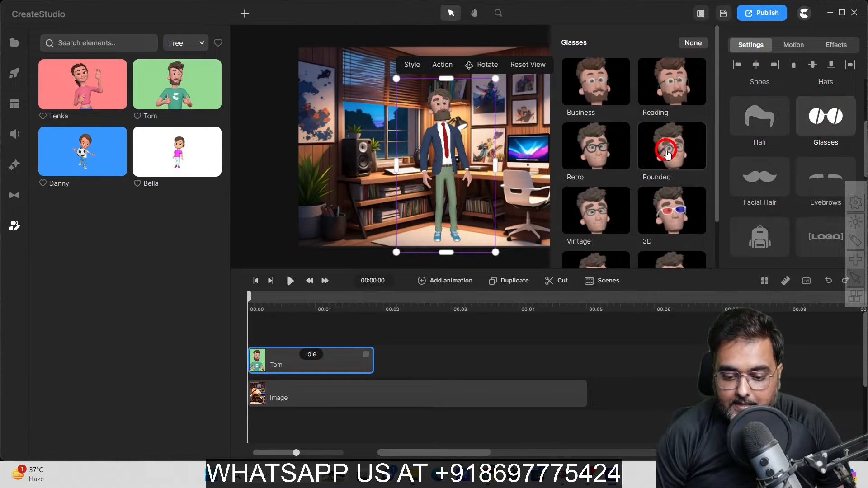
Try the Moustache on the Tom character and set his facial hair to Side Shaved
{"action": "left_click", "coordinate": [750, 195]}
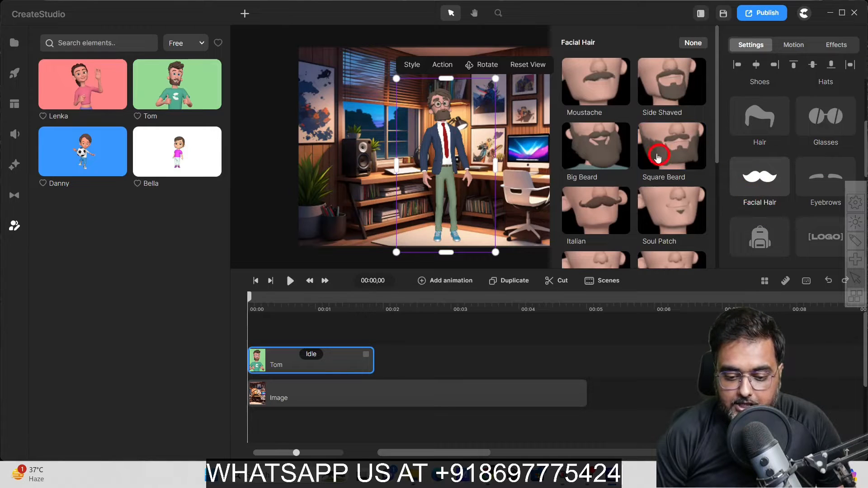
{"action": "left_click", "coordinate": [602, 100]}
{"action": "left_click", "coordinate": [662, 96]}
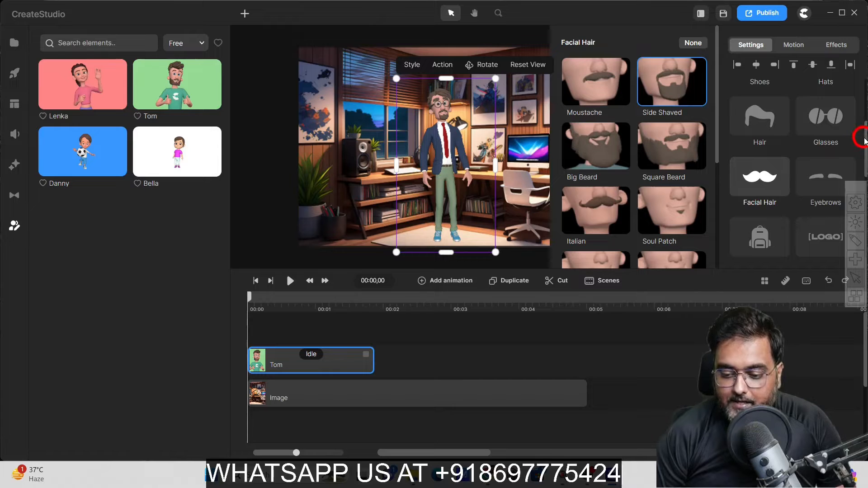
Add the Apple Watch and Headphones accessories to the Tom character
{"action": "left_click_drag", "start_coordinate": [864, 141], "coordinate": [865, 160]}
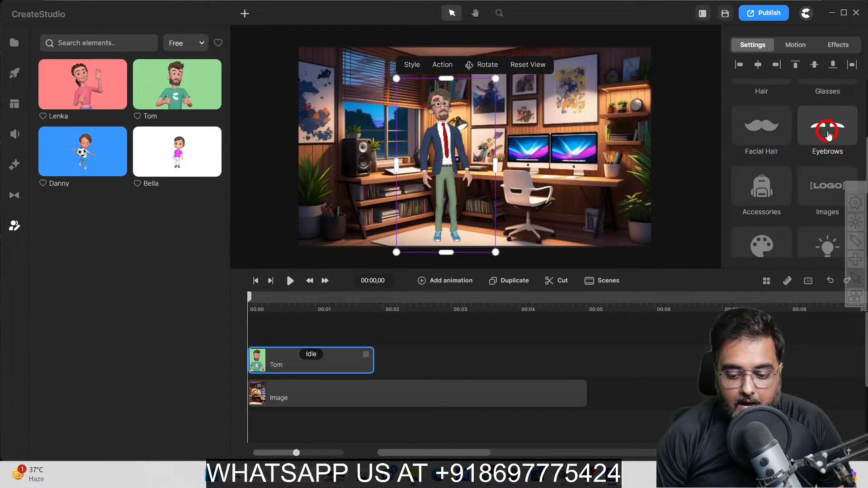
{"action": "left_click", "coordinate": [762, 199]}
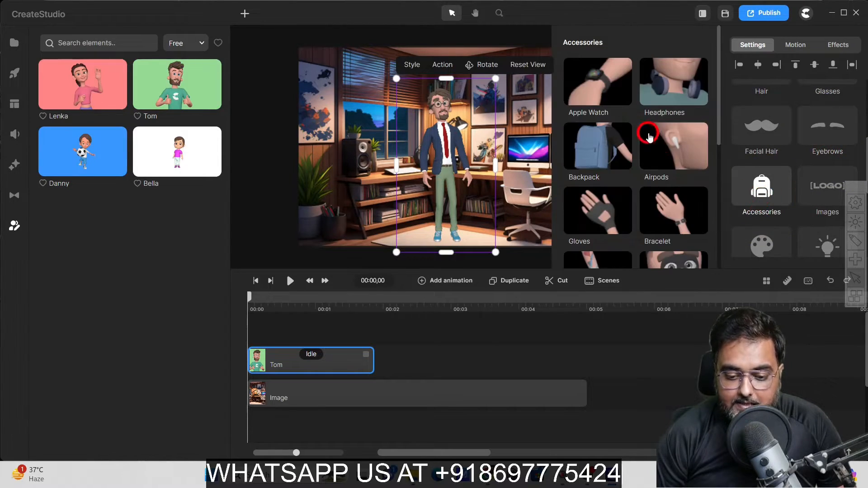
{"action": "left_click", "coordinate": [610, 98]}
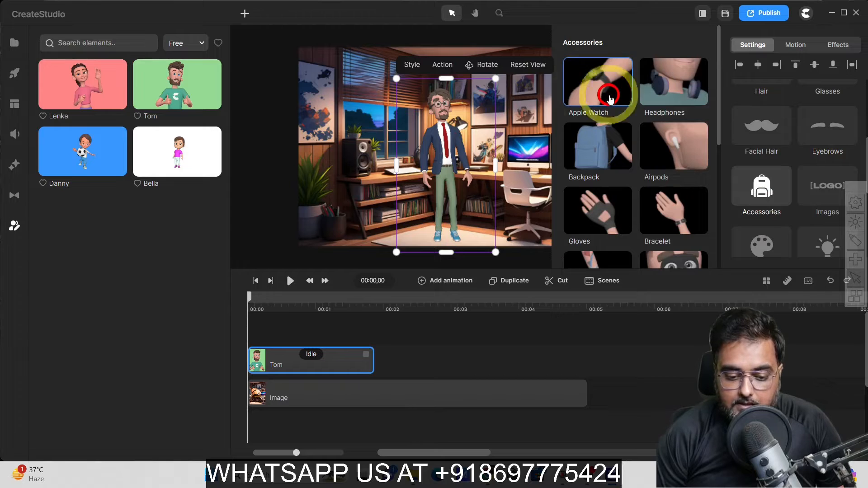
{"action": "left_click", "coordinate": [671, 101]}
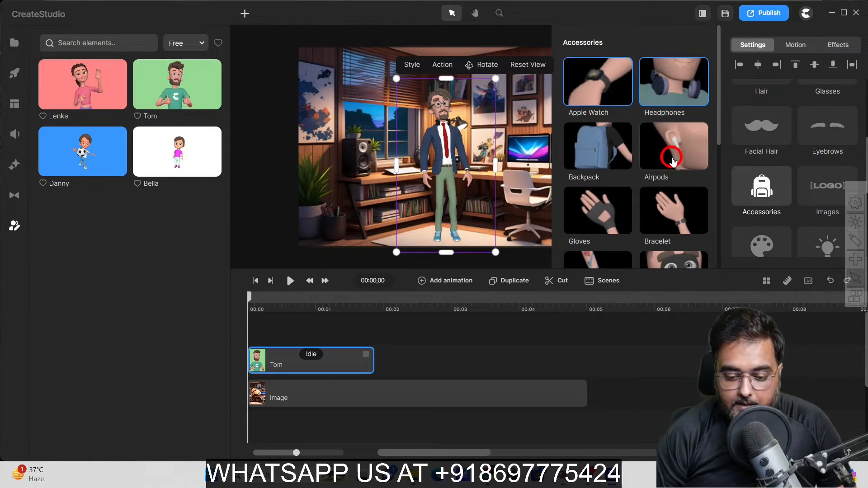
Look over the image replacement options and set the Tom character's skin color to d3a59a
{"action": "left_click", "coordinate": [830, 198]}
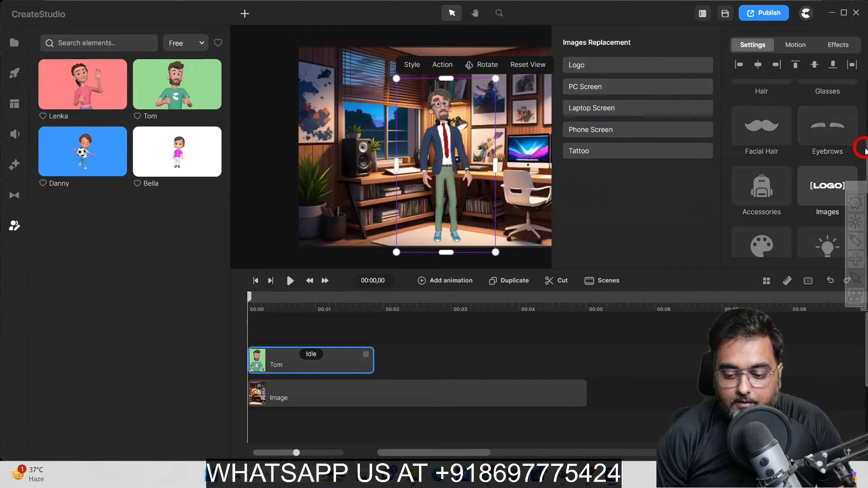
{"action": "scroll", "coordinate": [745, 149], "scroll_direction": "down", "scroll_amount": 2}
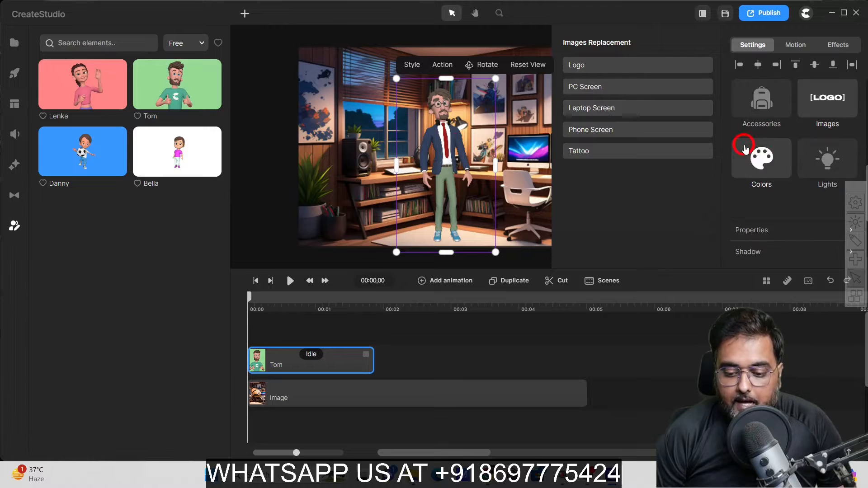
{"action": "left_click", "coordinate": [763, 163]}
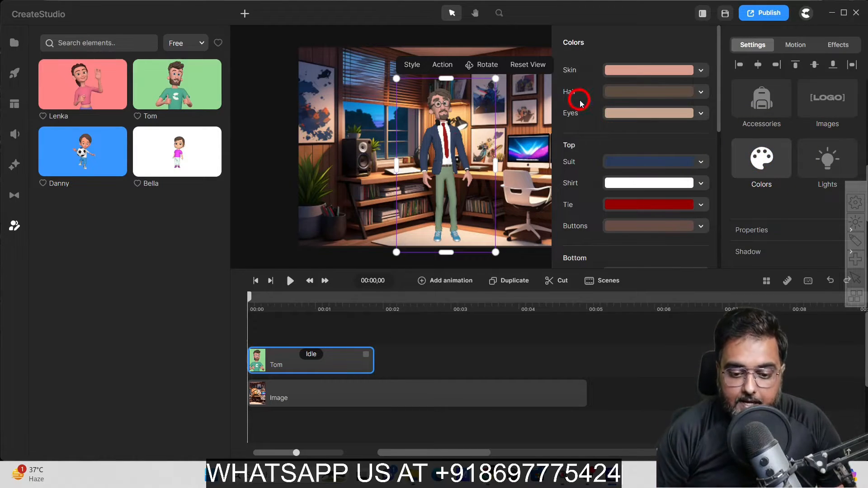
{"action": "left_click", "coordinate": [701, 78]}
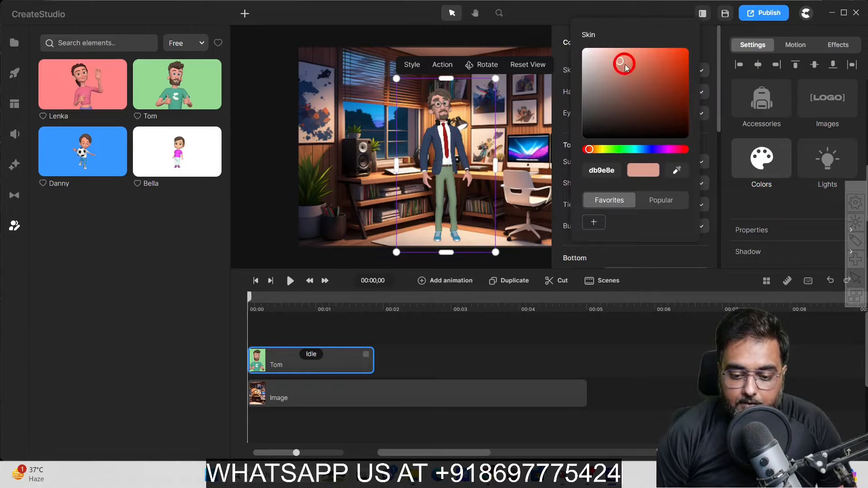
{"action": "left_click", "coordinate": [591, 56]}
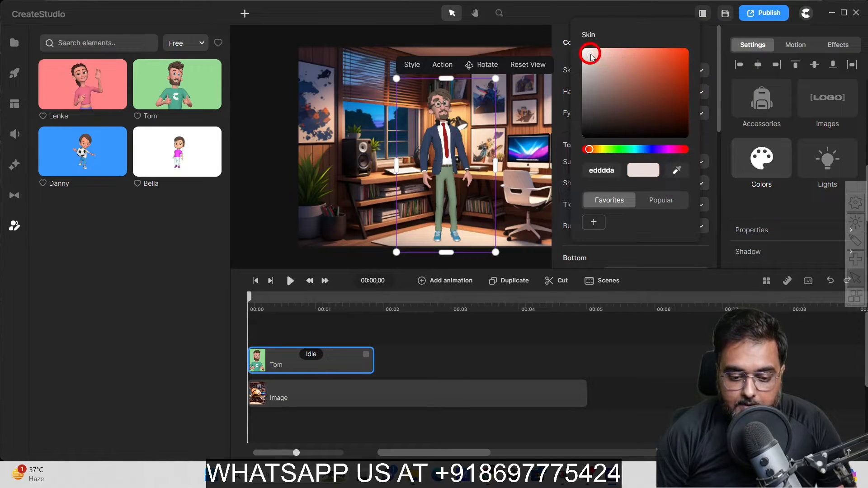
{"action": "left_click_drag", "start_coordinate": [597, 55], "coordinate": [611, 66]}
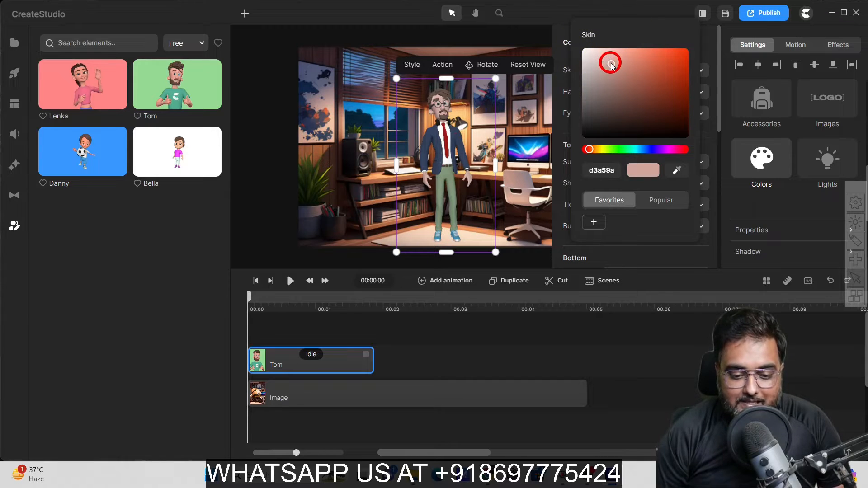
{"action": "left_click", "coordinate": [707, 44]}
Change the Tom character's hair color to near-black 0f0f0f
{"action": "left_click", "coordinate": [702, 93]}
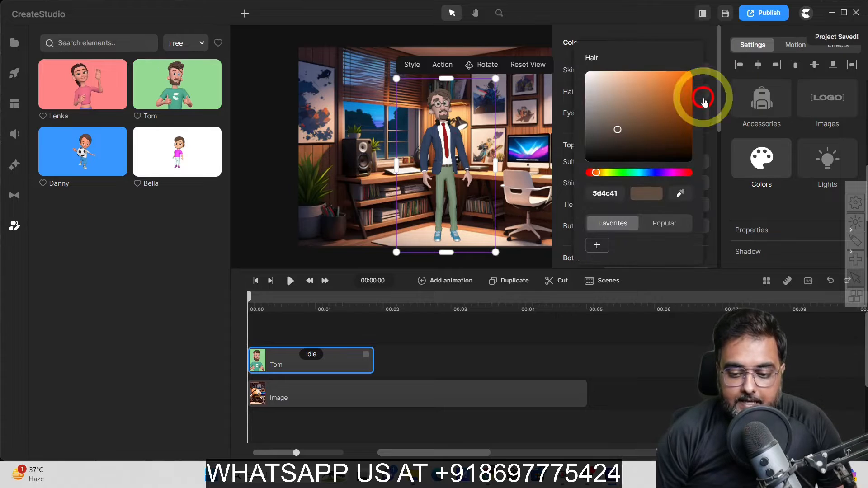
{"action": "left_click", "coordinate": [655, 174]}
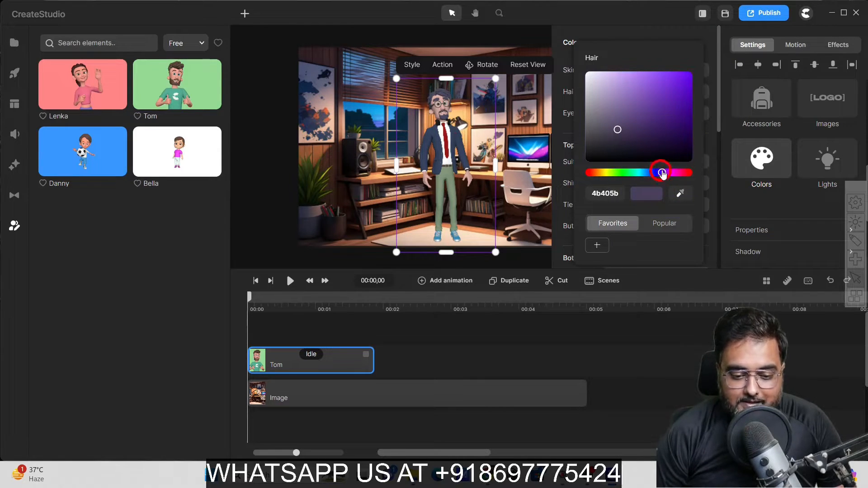
{"action": "left_click", "coordinate": [674, 80]}
{"action": "left_click_drag", "start_coordinate": [674, 80], "coordinate": [583, 157]}
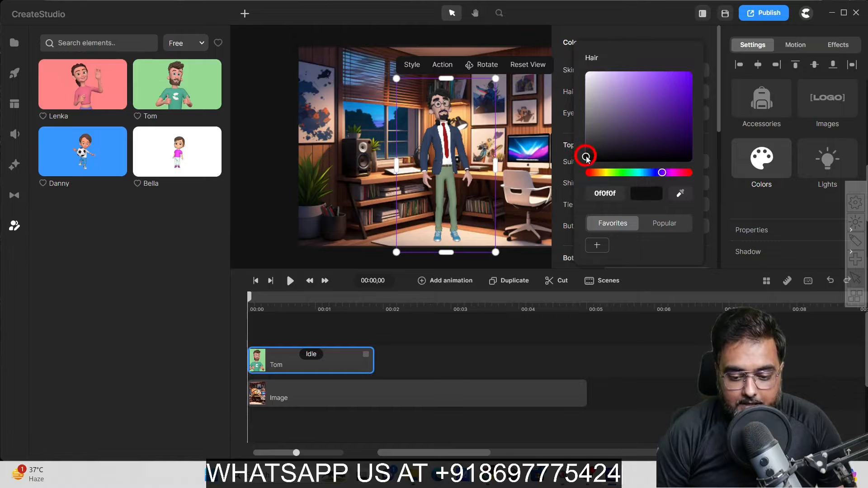
{"action": "left_click", "coordinate": [704, 49]}
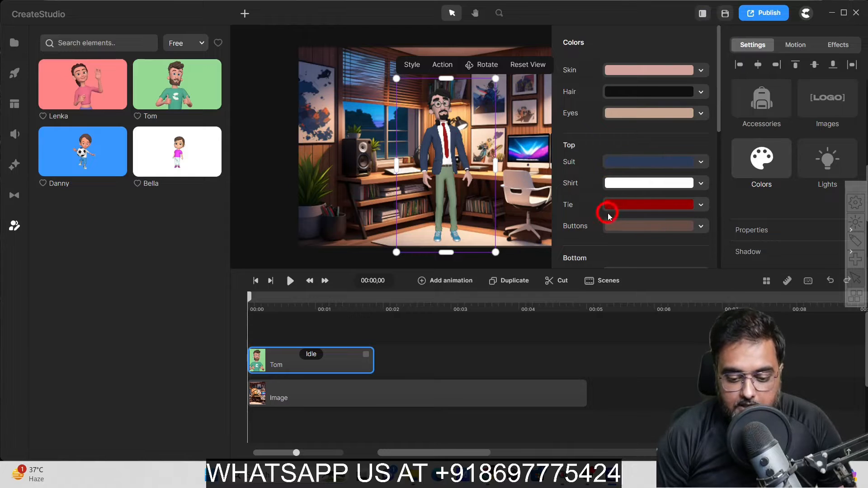
Recolor the Tom character's tie bright blue and look through his remaining color settings
{"action": "left_click", "coordinate": [703, 206]}
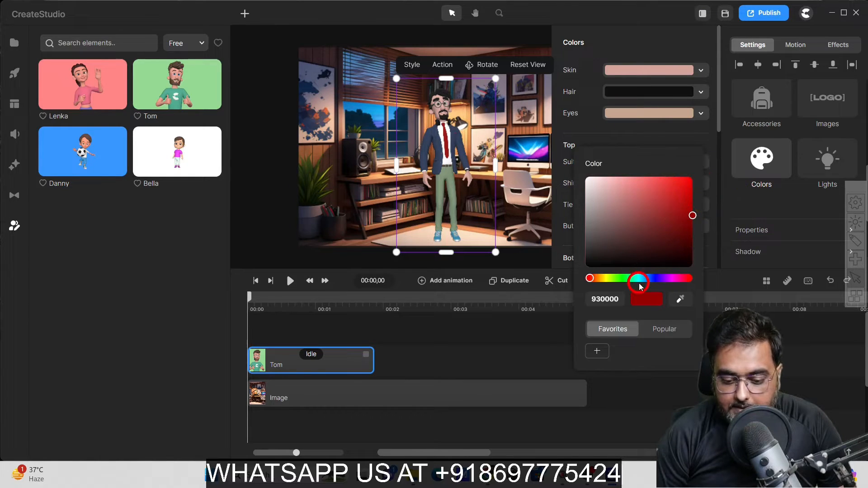
{"action": "left_click", "coordinate": [656, 279]}
{"action": "left_click", "coordinate": [680, 192]}
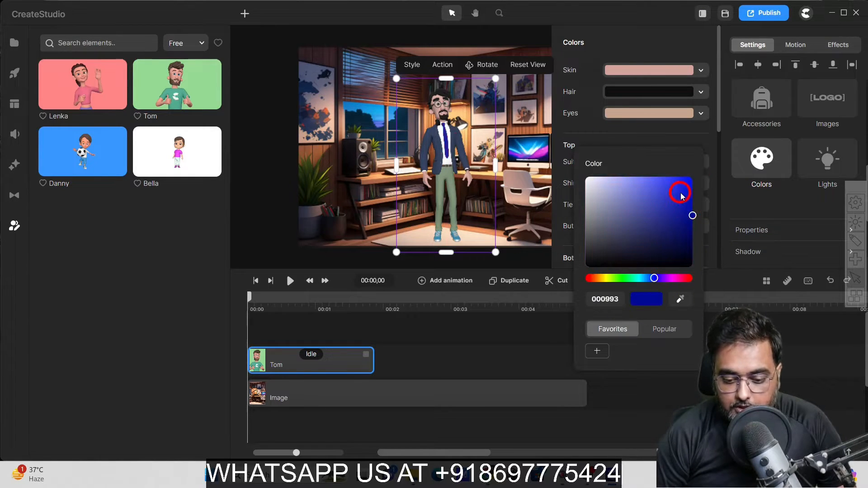
{"action": "left_click", "coordinate": [594, 137]}
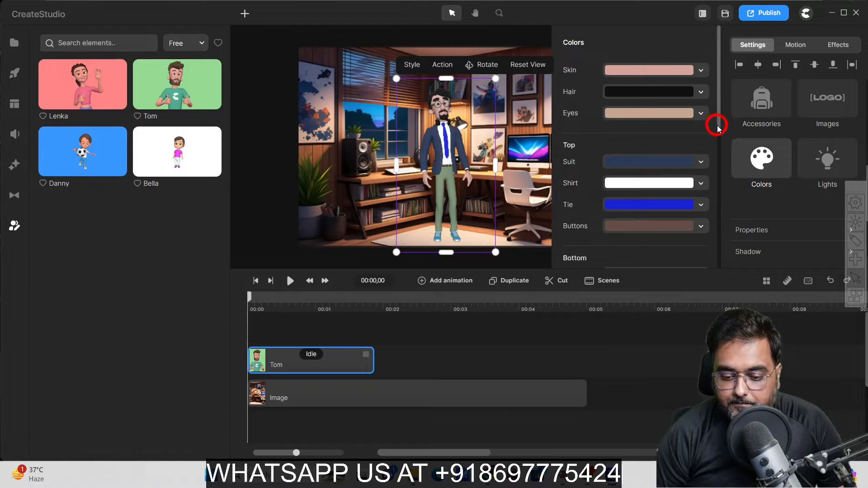
{"action": "left_click_drag", "start_coordinate": [717, 126], "coordinate": [711, 270]}
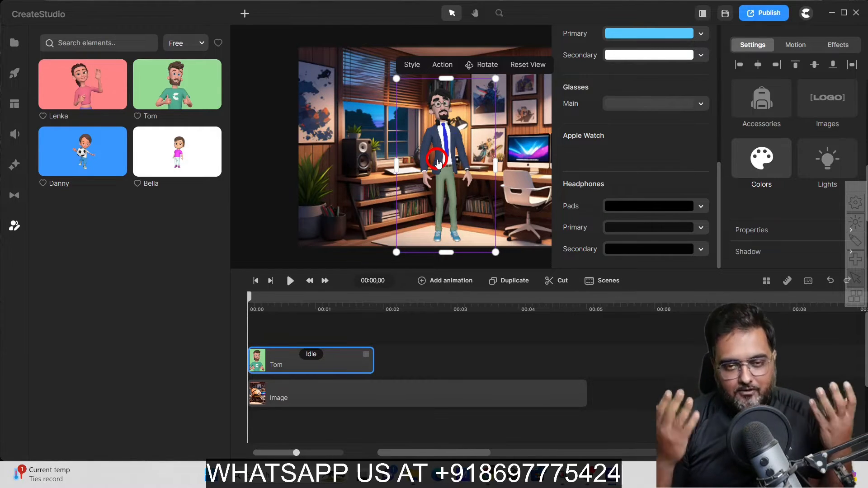
Set the Tom character's frontal light intensity to 36% and ambient light intensity to 4%
{"action": "left_click", "coordinate": [824, 162]}
{"action": "left_click", "coordinate": [622, 76]}
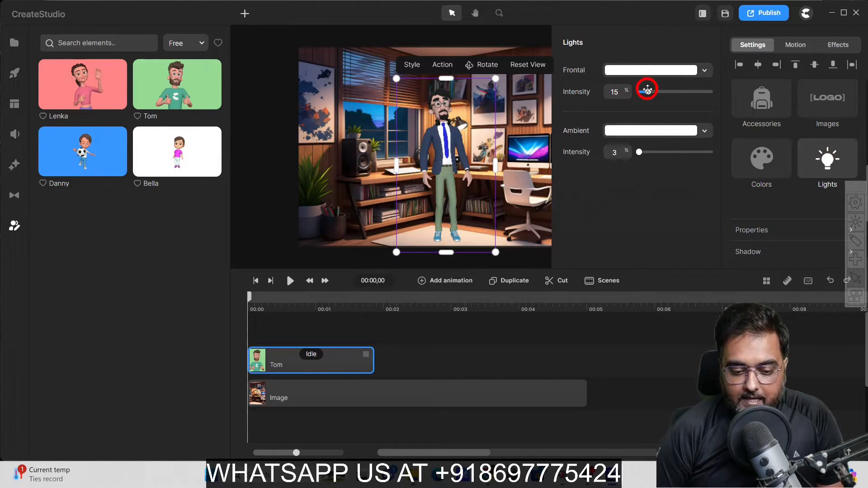
{"action": "left_click_drag", "start_coordinate": [647, 90], "coordinate": [664, 89]}
{"action": "left_click", "coordinate": [645, 153]}
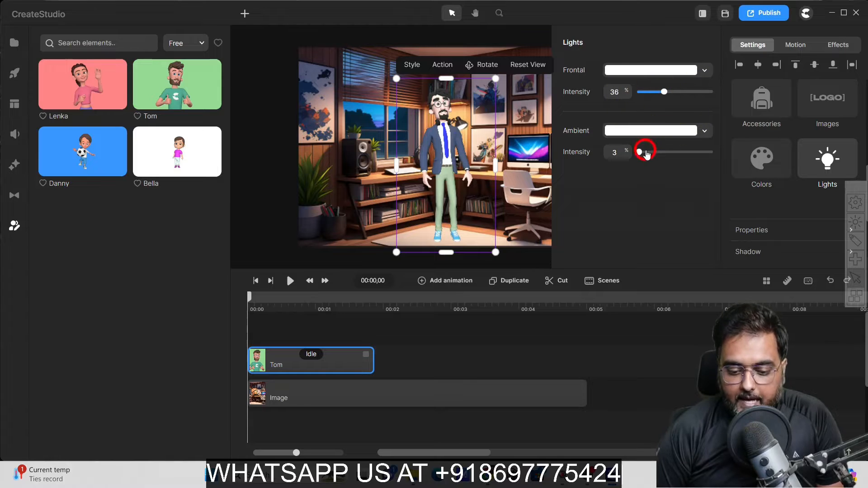
{"action": "mouse_move", "coordinate": [645, 154]}
{"action": "left_mouse_down"}
{"action": "mouse_move", "coordinate": [667, 151]}
{"action": "mouse_move", "coordinate": [644, 155]}
{"action": "left_mouse_up"}
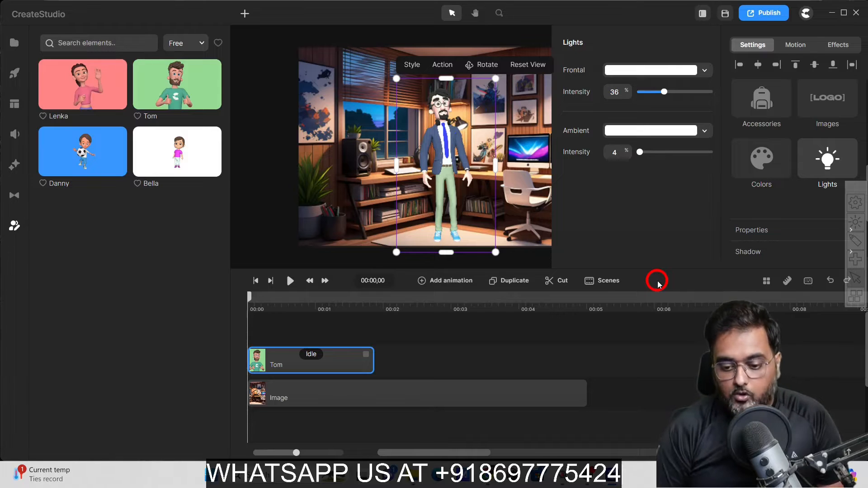
{"action": "left_click", "coordinate": [537, 43]}
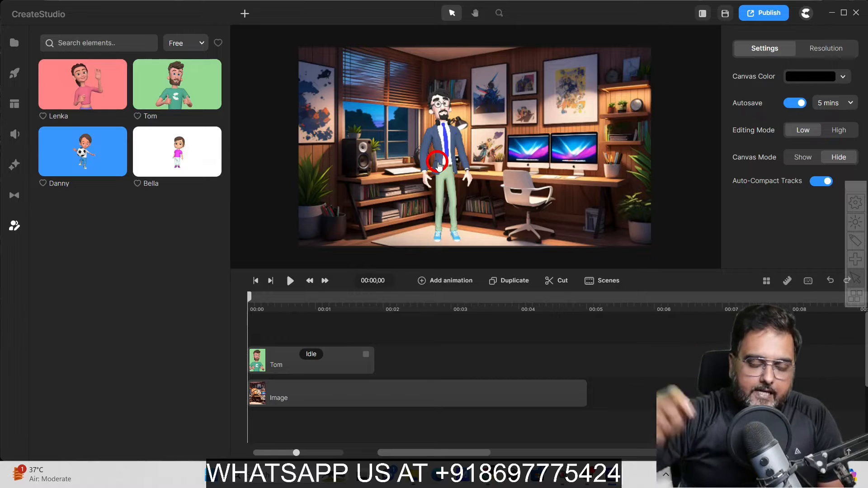
Save the customized Tom character as a preset and check for it among the character presets
{"action": "left_click", "coordinate": [333, 355]}
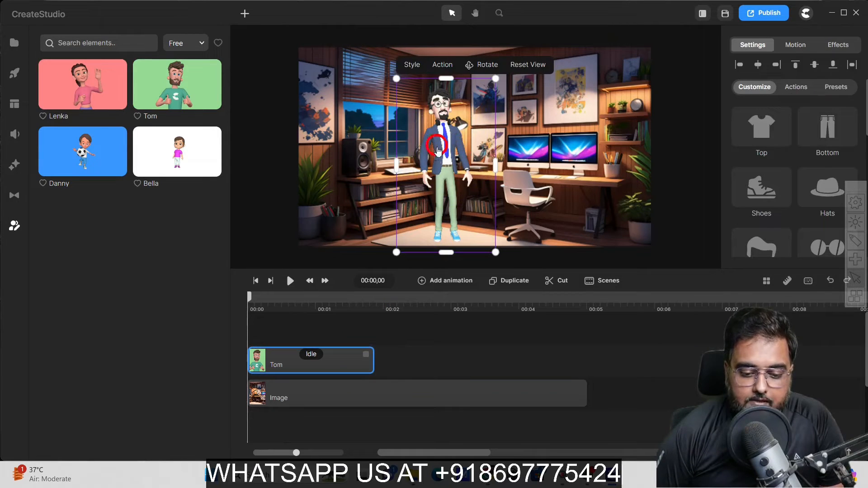
{"action": "right_click", "coordinate": [450, 146]}
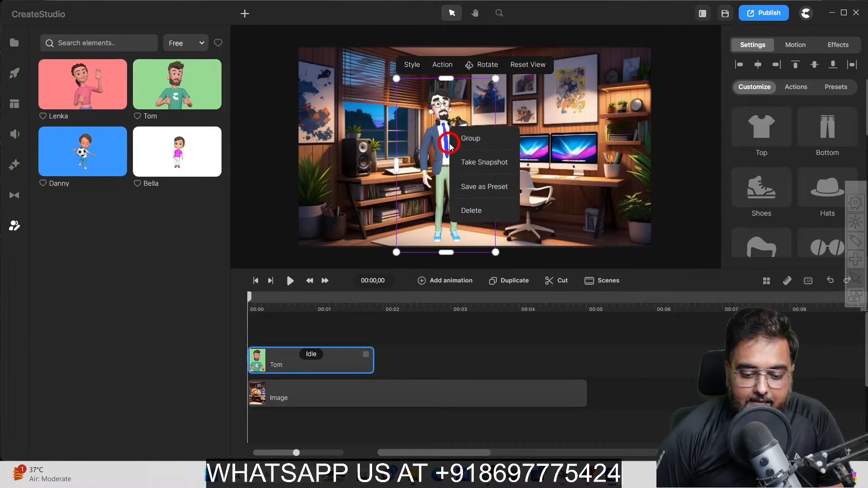
{"action": "left_click", "coordinate": [491, 187]}
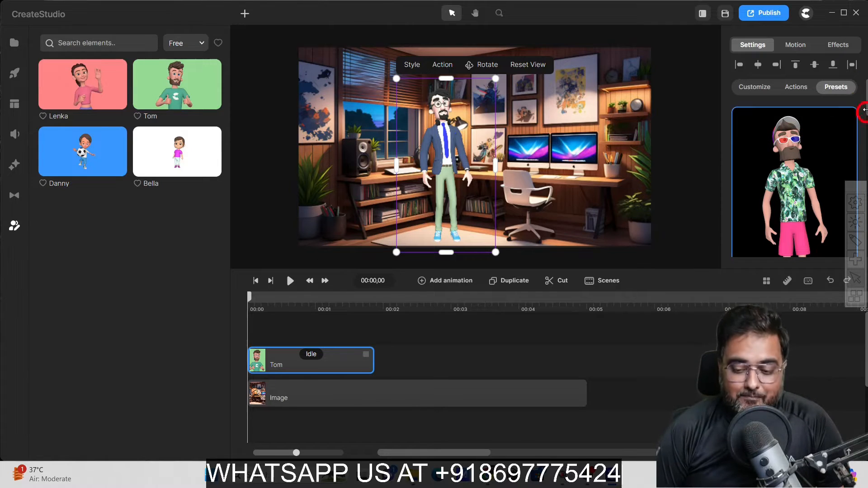
{"action": "left_click_drag", "start_coordinate": [866, 100], "coordinate": [866, 181]}
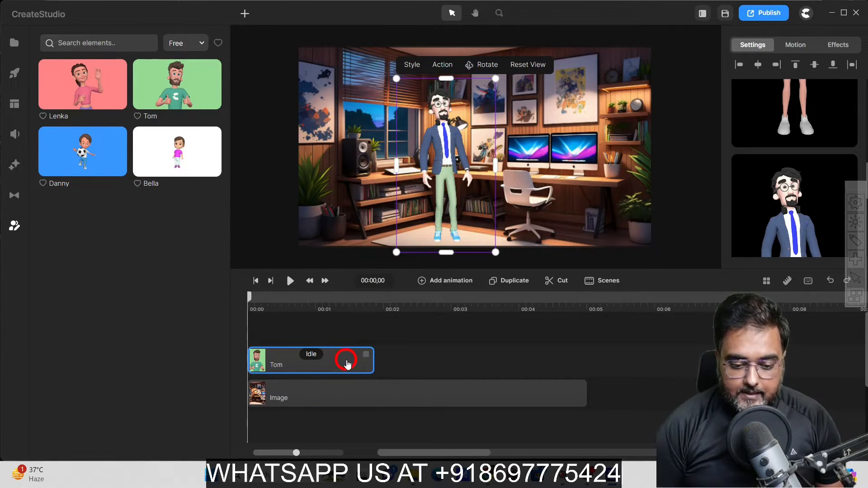
Show the Tom character's actions, play back his Idle clip, and move the playhead to 00:00,05
{"action": "scroll", "coordinate": [791, 82], "scroll_direction": "up", "scroll_amount": 3}
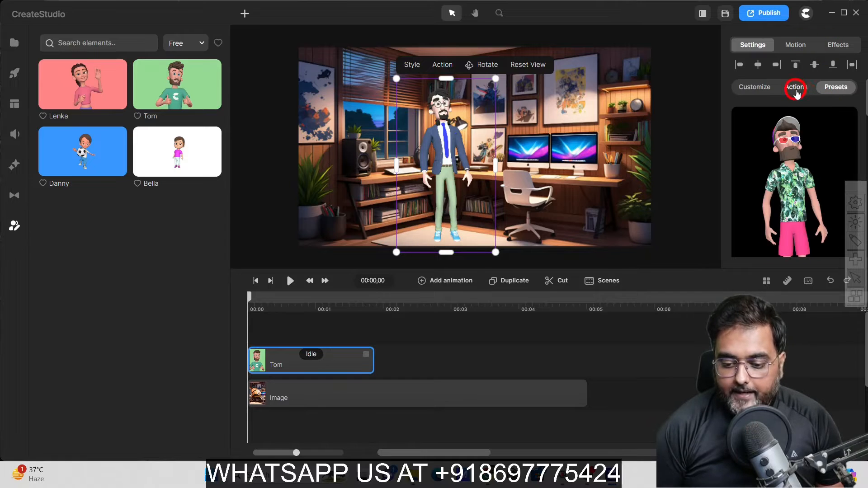
{"action": "left_click", "coordinate": [797, 90]}
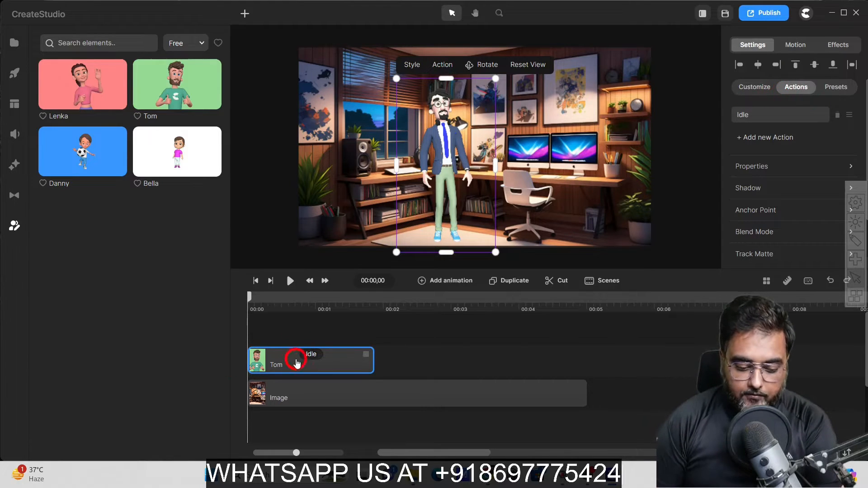
{"action": "left_click", "coordinate": [290, 281]}
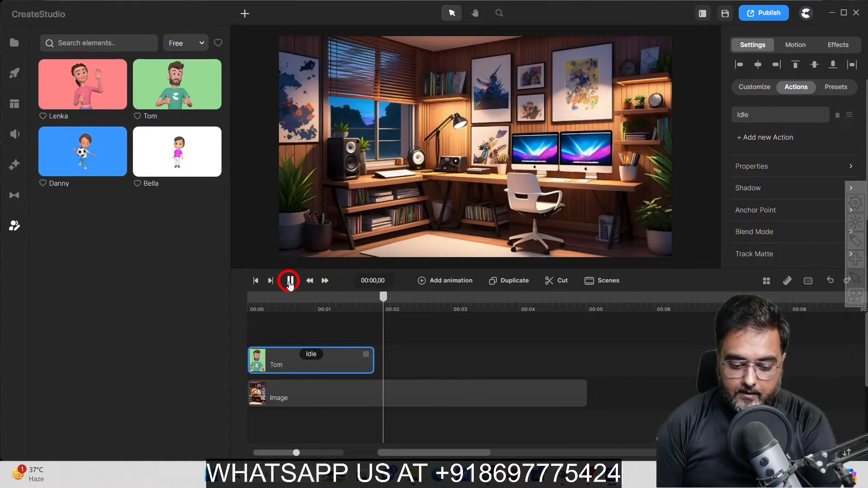
{"action": "left_click", "coordinate": [290, 280]}
{"action": "left_click_drag", "start_coordinate": [310, 301], "coordinate": [269, 302]}
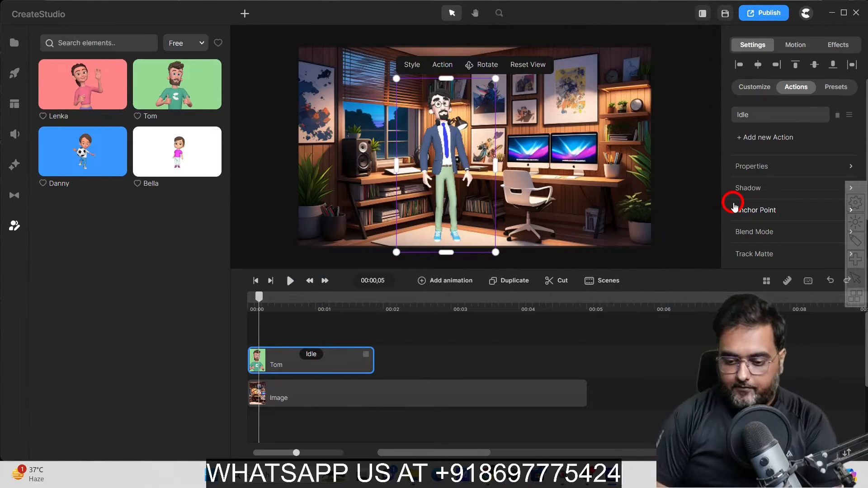
Change the Tom character's Idle action to Wave, play it back, and move the playhead to 00:00,28
{"action": "left_click", "coordinate": [788, 117]}
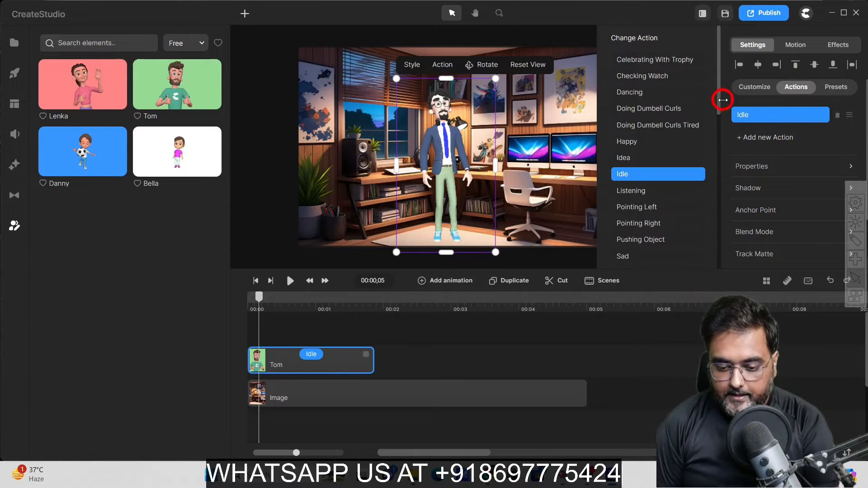
{"action": "scroll", "coordinate": [721, 101], "scroll_direction": "down", "scroll_amount": 8}
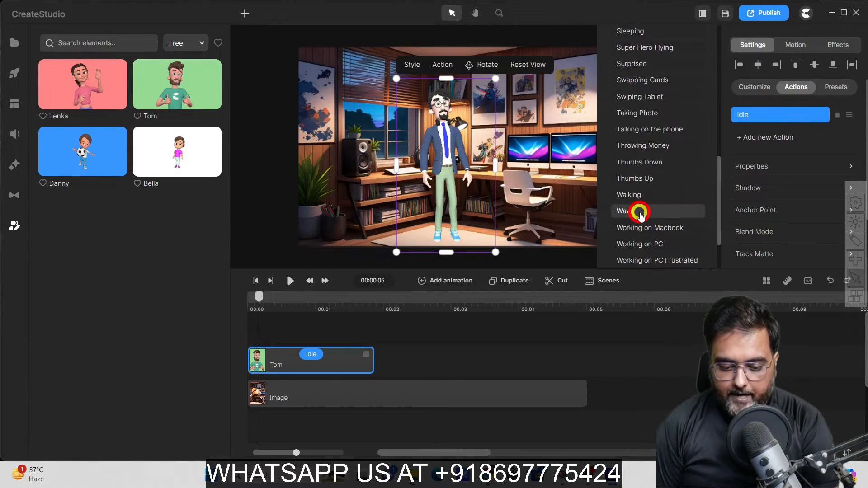
{"action": "left_click", "coordinate": [639, 212]}
{"action": "left_click", "coordinate": [271, 288]}
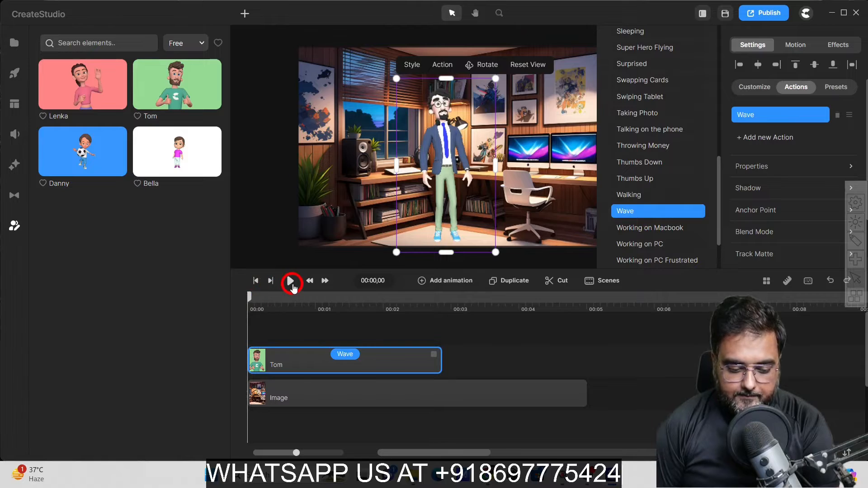
{"action": "left_click", "coordinate": [291, 283]}
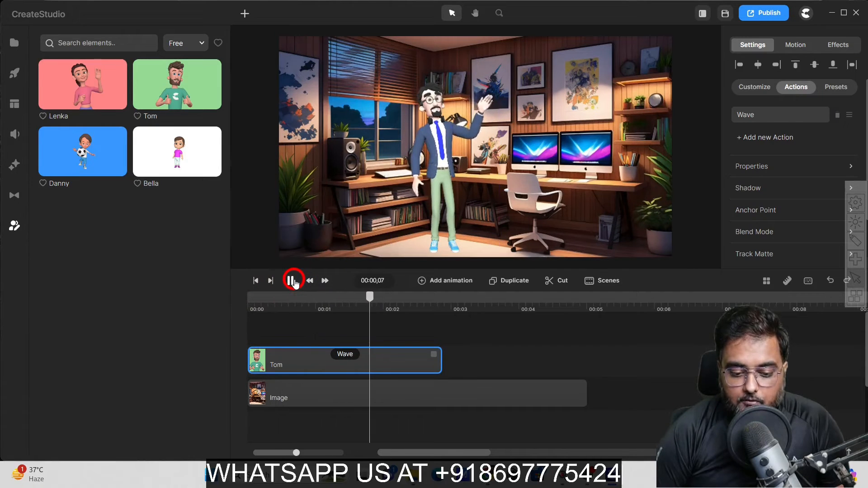
{"action": "left_click", "coordinate": [291, 281]}
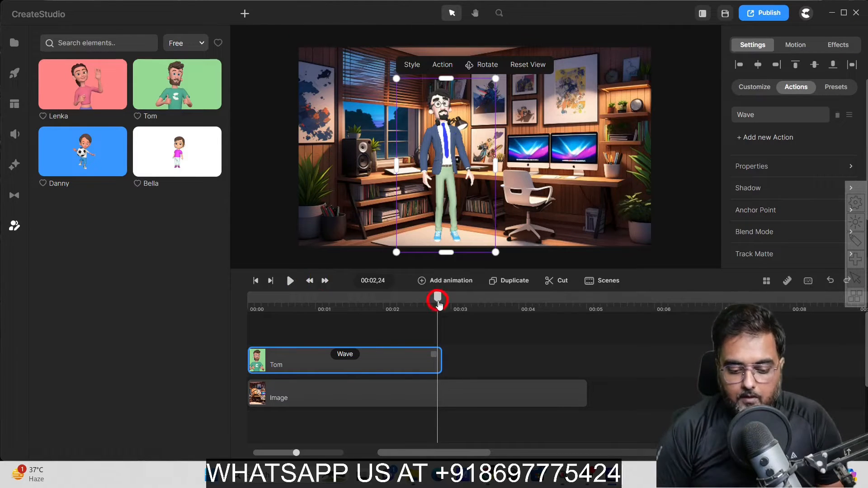
{"action": "left_click_drag", "start_coordinate": [437, 302], "coordinate": [310, 295]}
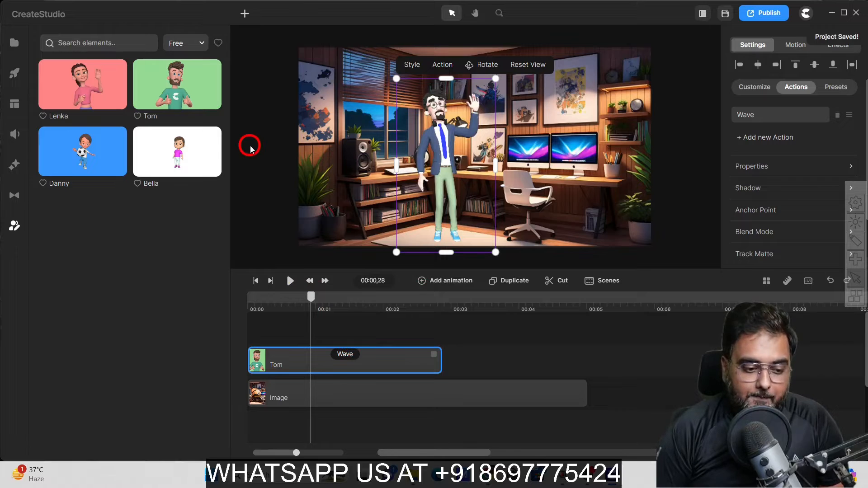
Enter a Google text-to-speech script with a "Hello guys." greeting and a self-introduction by name, keeping English (US) and the Male 3 voice
{"action": "left_click", "coordinate": [12, 135]}
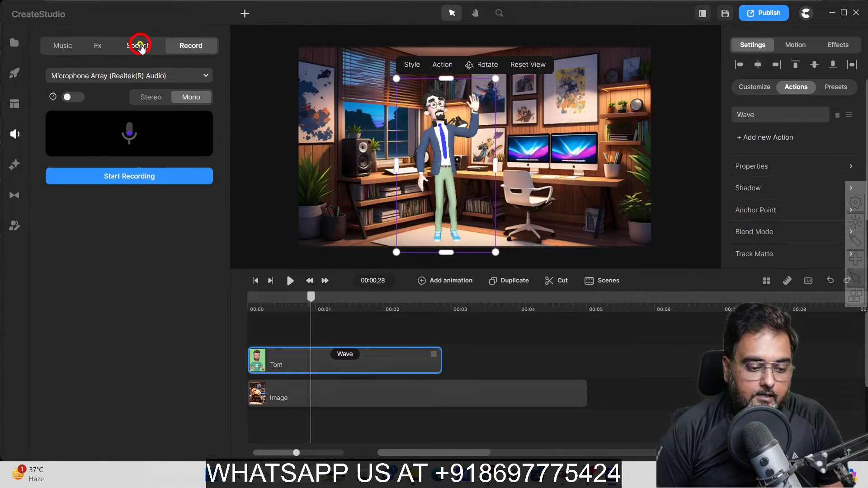
{"action": "left_click", "coordinate": [140, 45]}
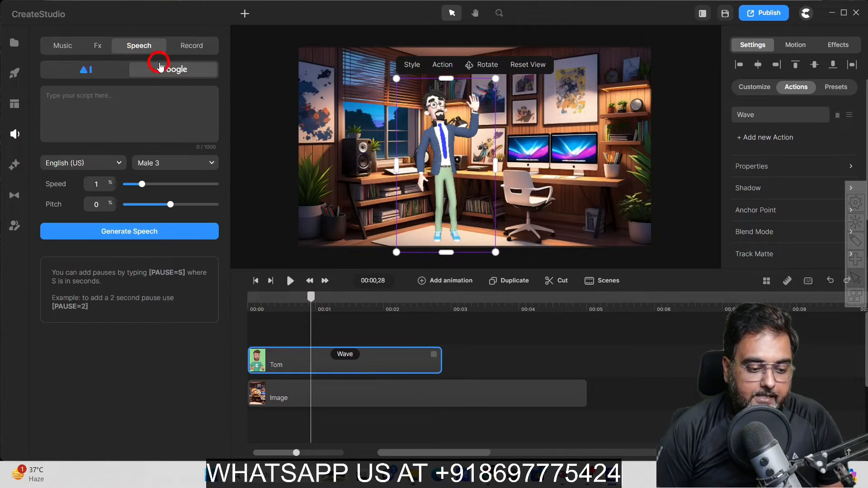
{"action": "left_click", "coordinate": [113, 100]}
{"action": "type", "text": "Hell"}
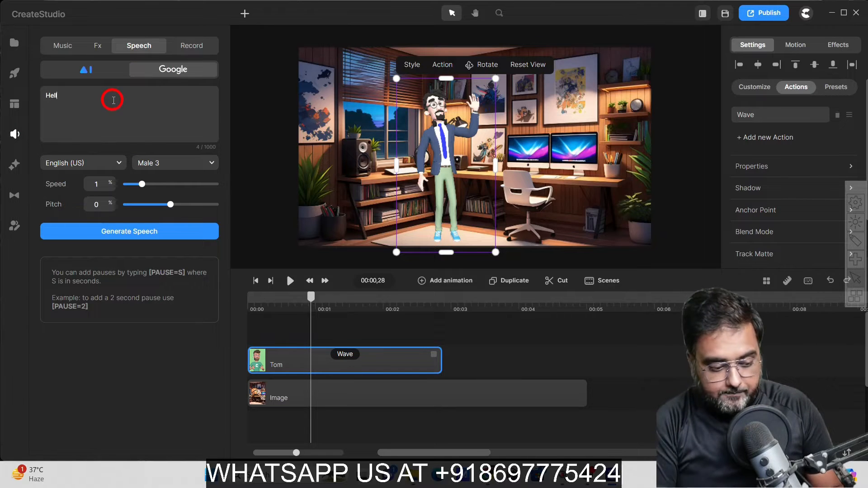
{"action": "type", "text": "o guys. I Am Sayan."}
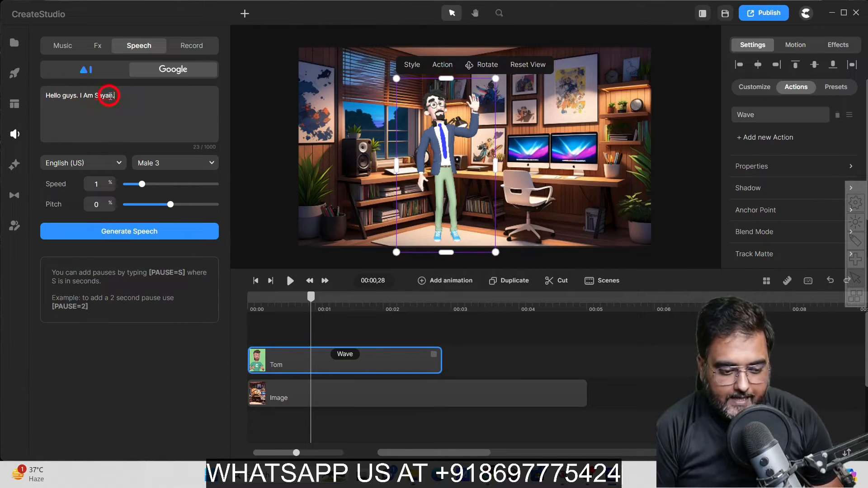
{"action": "left_click", "coordinate": [114, 167]}
{"action": "left_click", "coordinate": [164, 171]}
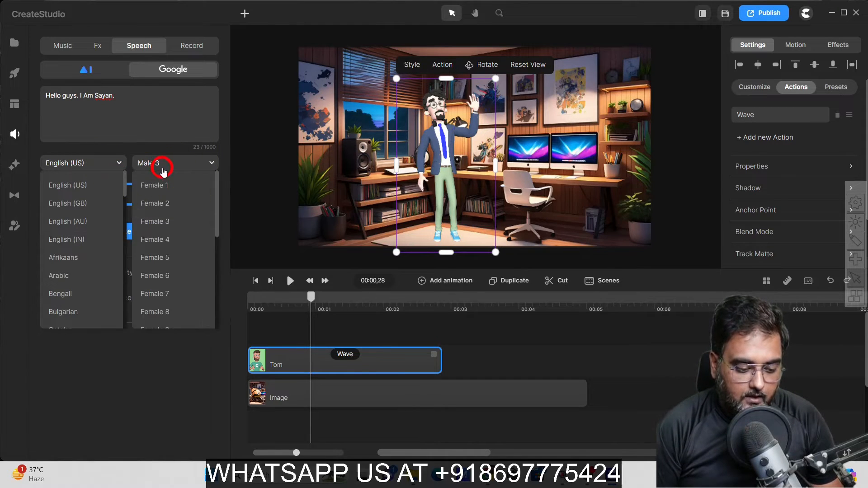
{"action": "left_click", "coordinate": [166, 149]}
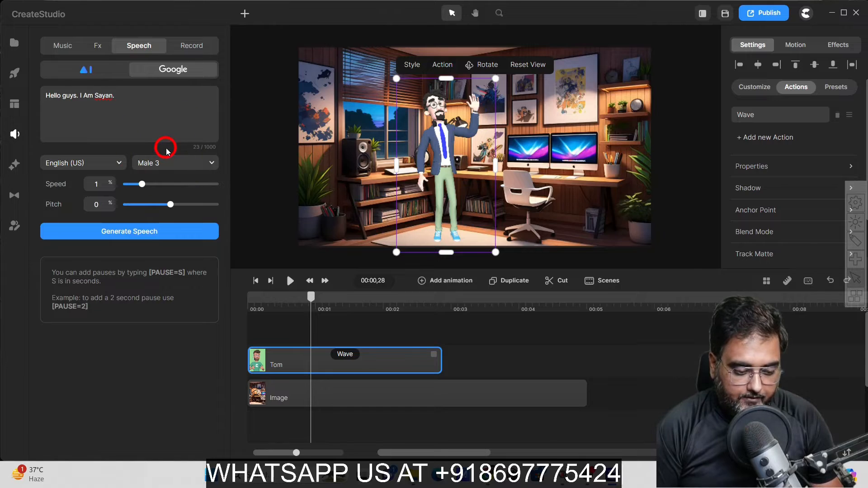
Generate and preview the speech, import it, and place the Text to Speech clip on the timeline above Tom
{"action": "left_click", "coordinate": [138, 235]}
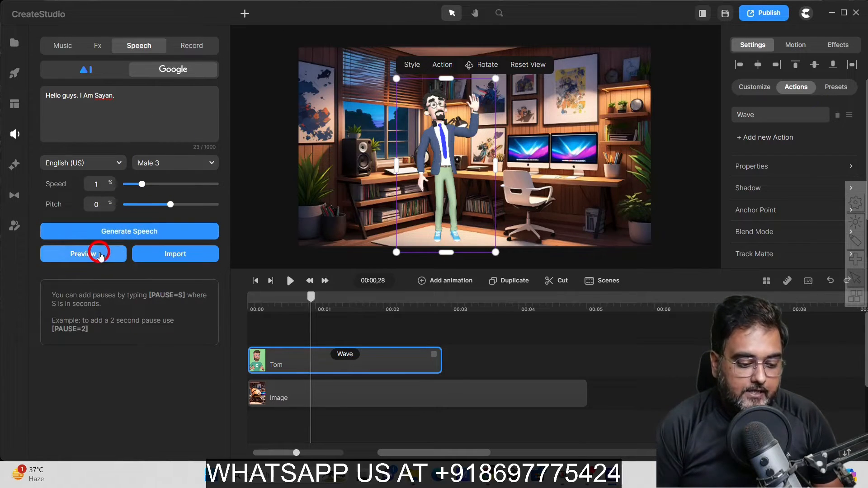
{"action": "left_click", "coordinate": [98, 254]}
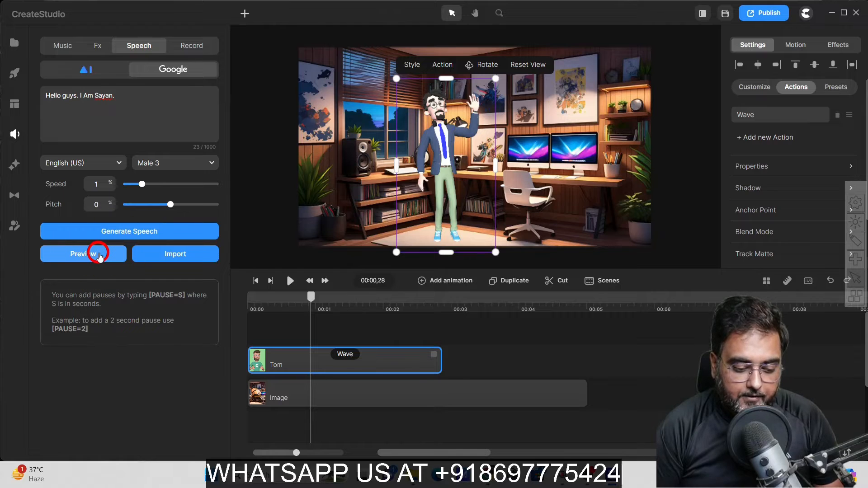
{"action": "left_click", "coordinate": [154, 255]}
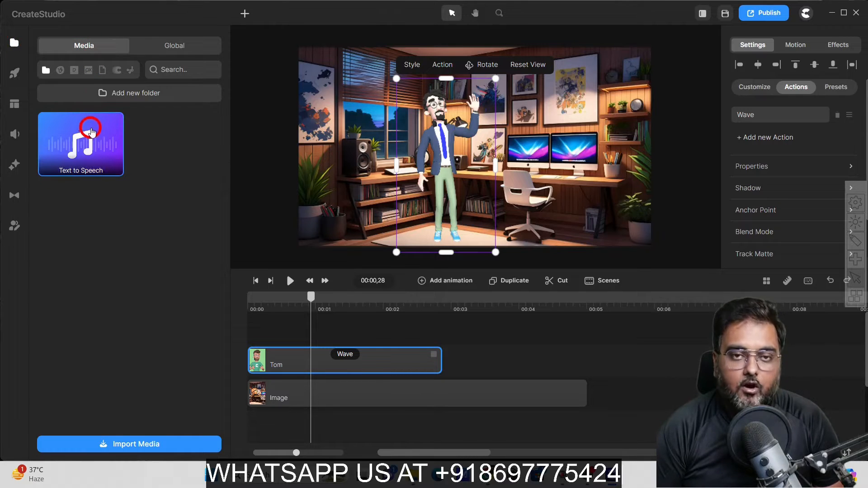
{"action": "left_click_drag", "start_coordinate": [91, 143], "coordinate": [310, 335]}
Play back the scene with the speech from 00:00,05 and again from 00:00,13, watching Tom's mouth
{"action": "left_click", "coordinate": [286, 304]}
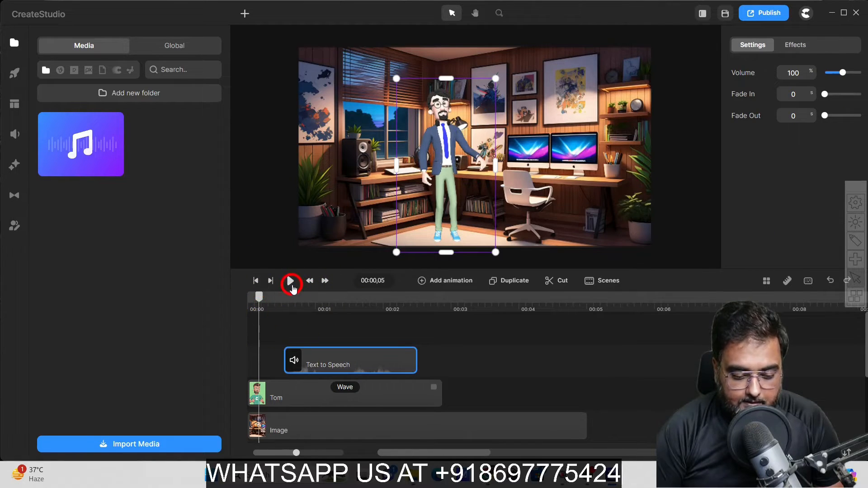
{"action": "left_click", "coordinate": [290, 281]}
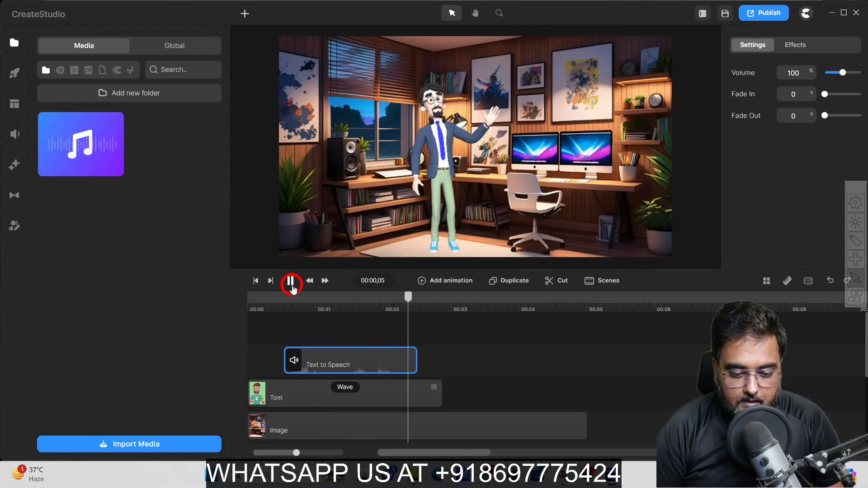
{"action": "left_click", "coordinate": [481, 280]}
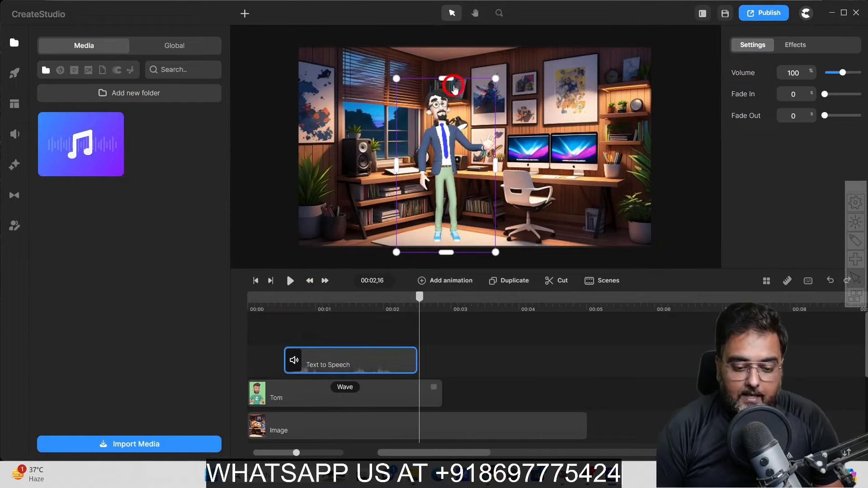
{"action": "left_click", "coordinate": [450, 118]}
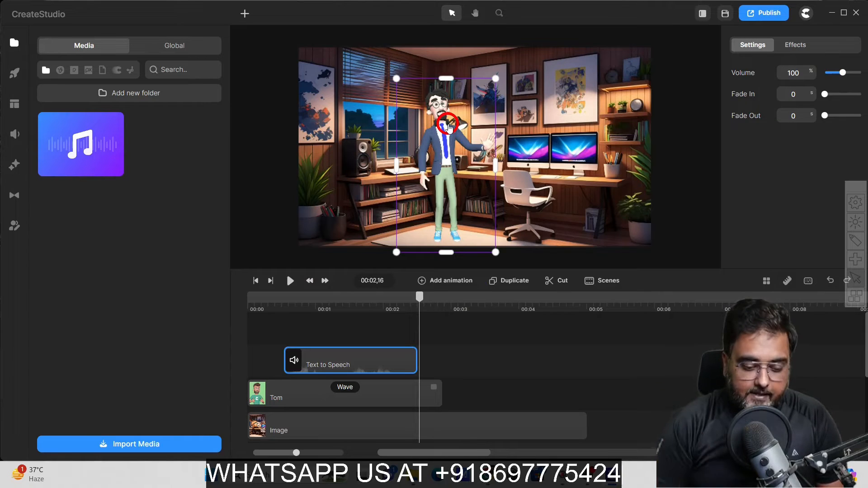
{"action": "left_click", "coordinate": [276, 304]}
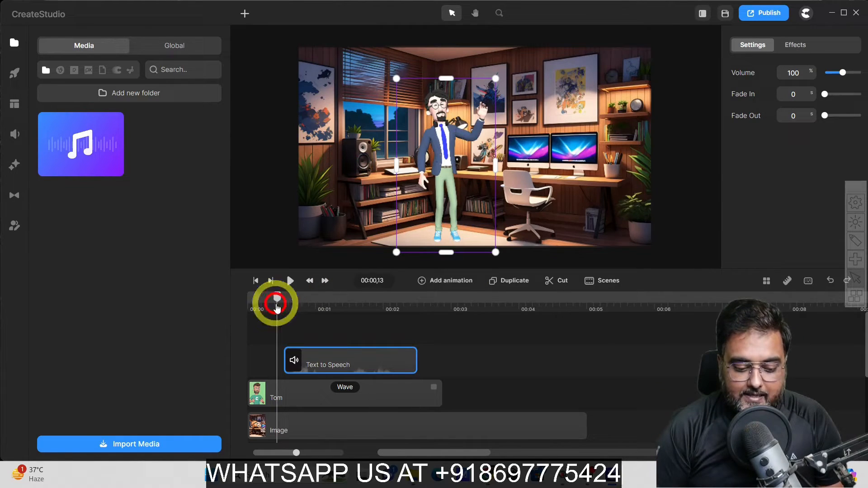
{"action": "left_click", "coordinate": [288, 281]}
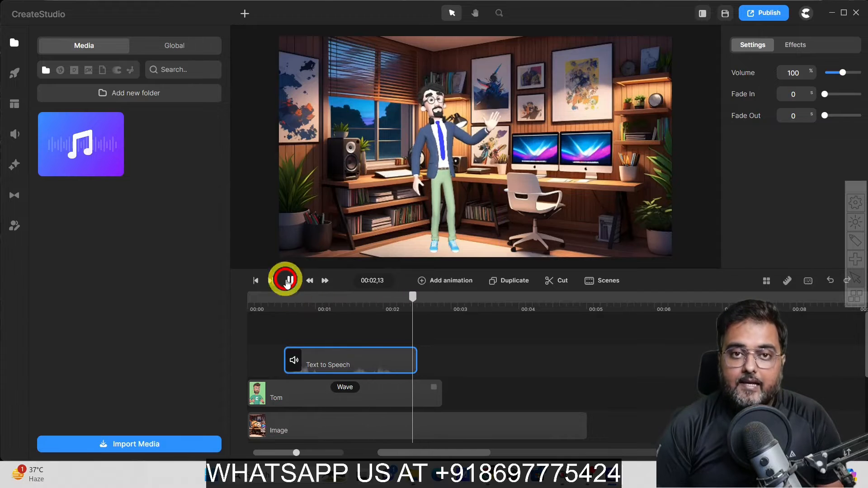
{"action": "left_click", "coordinate": [288, 281]}
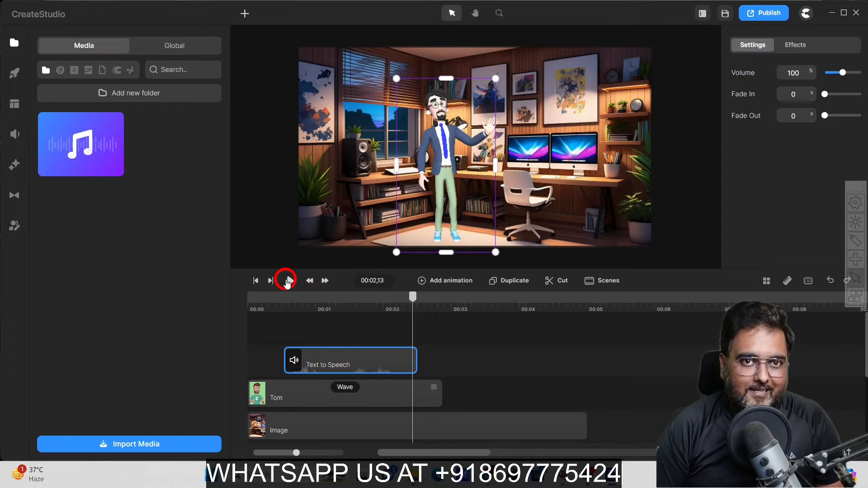
Lip-sync the Text to Speech clip with Tom and play the scene back from near the start
{"action": "right_click", "coordinate": [339, 367]}
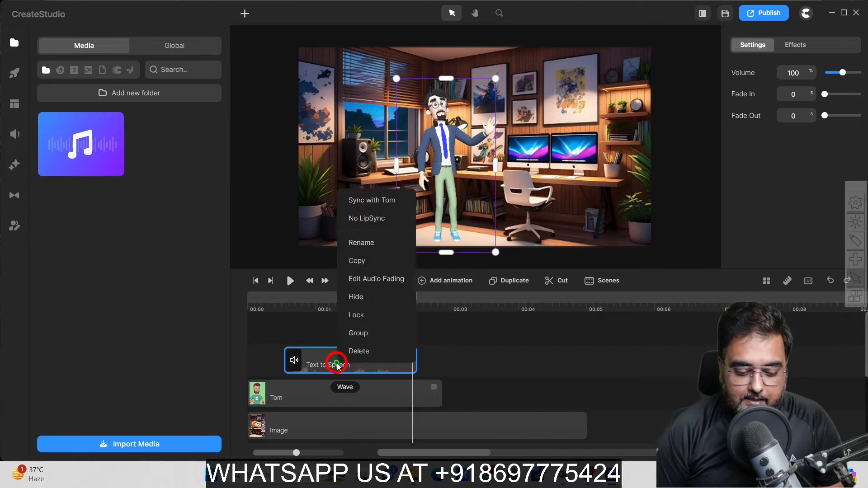
{"action": "left_click", "coordinate": [381, 204]}
{"action": "left_click", "coordinate": [284, 322]}
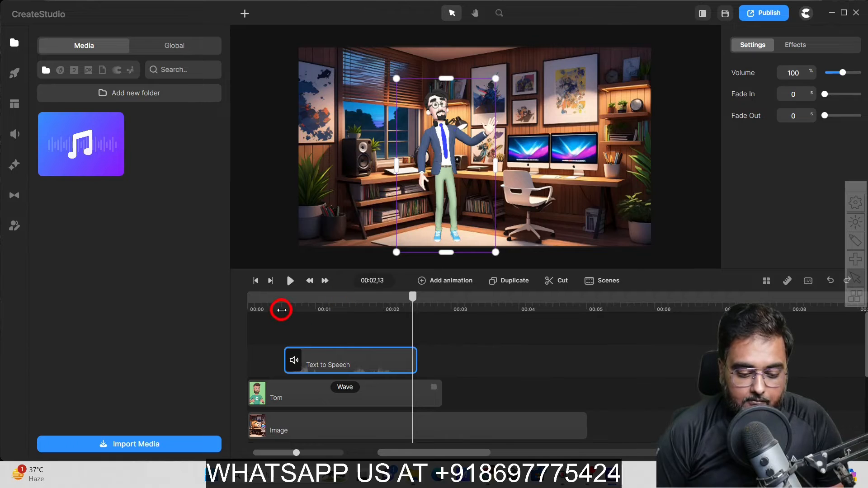
{"action": "left_click", "coordinate": [281, 310]}
{"action": "left_click", "coordinate": [291, 281]}
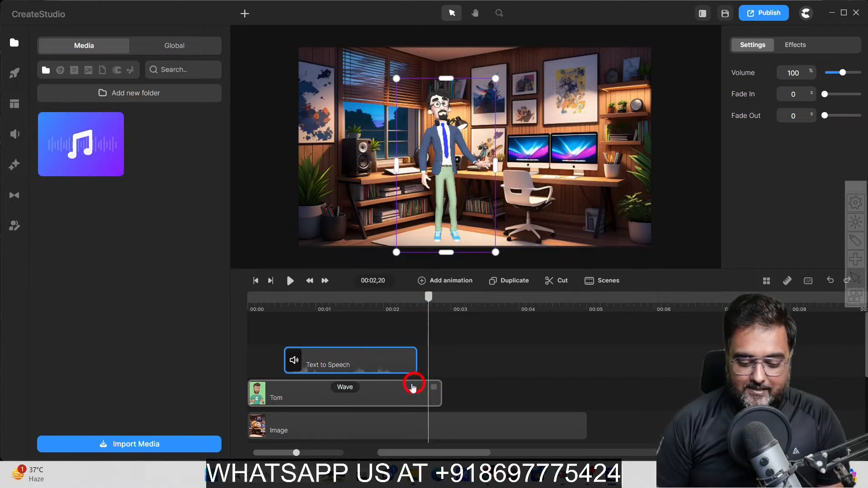
Add a Walking action after the Wave action on the Tom character
{"action": "left_click", "coordinate": [385, 397]}
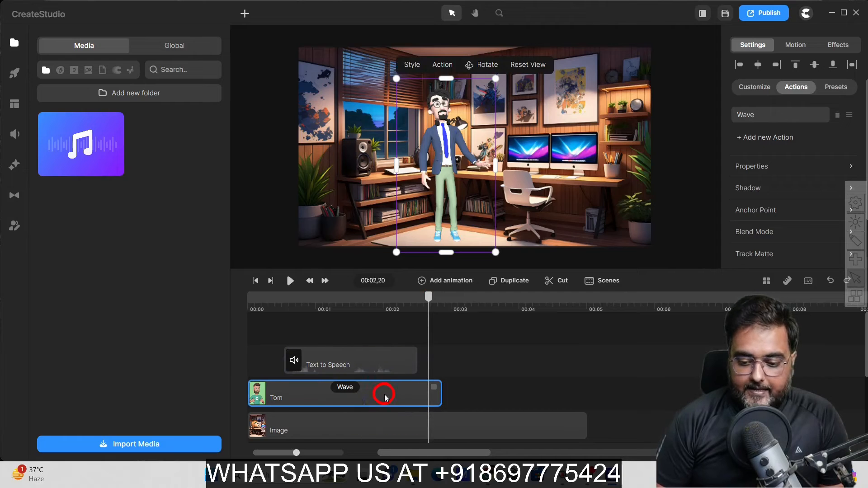
{"action": "left_click", "coordinate": [791, 89]}
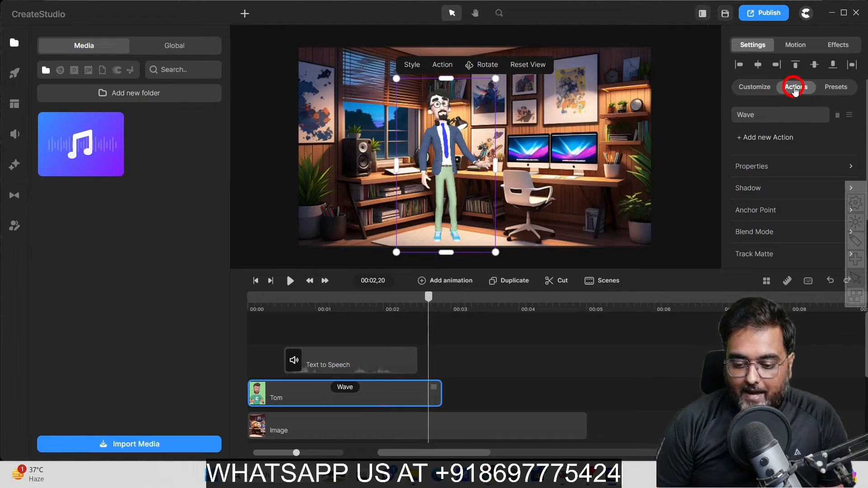
{"action": "left_click", "coordinate": [766, 139]}
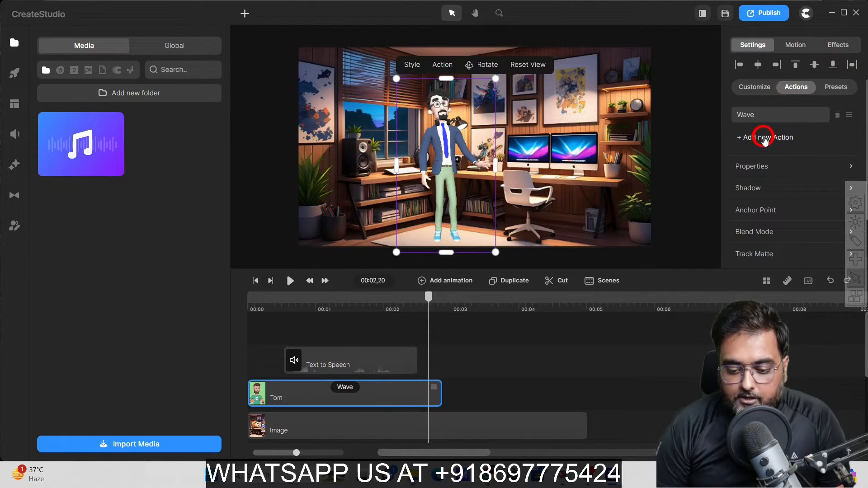
{"action": "left_click", "coordinate": [764, 140]}
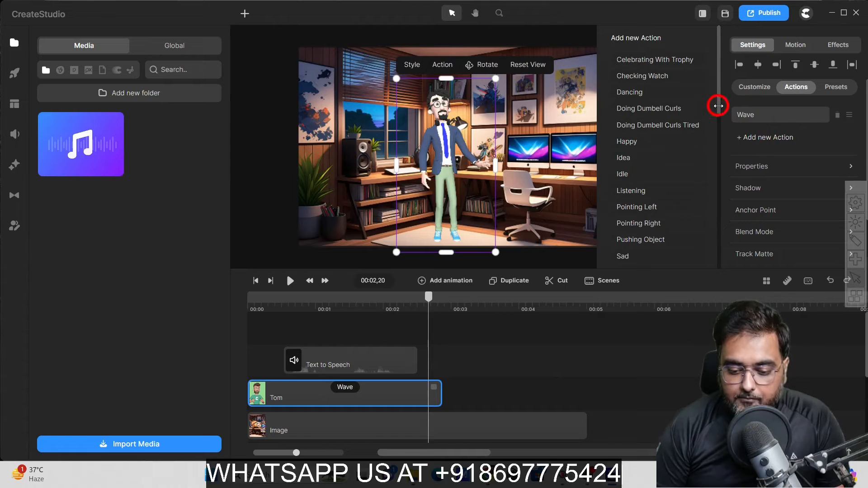
{"action": "left_click", "coordinate": [718, 106]}
{"action": "left_click", "coordinate": [764, 137]}
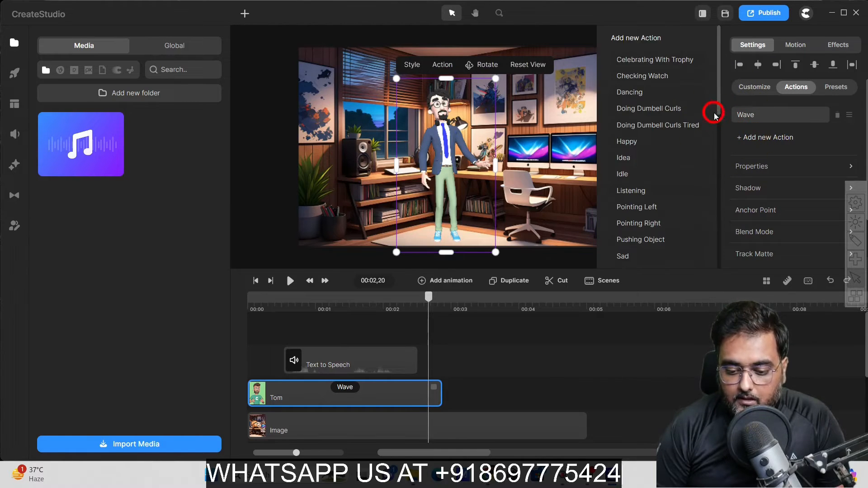
{"action": "left_click_drag", "start_coordinate": [719, 106], "coordinate": [720, 268]}
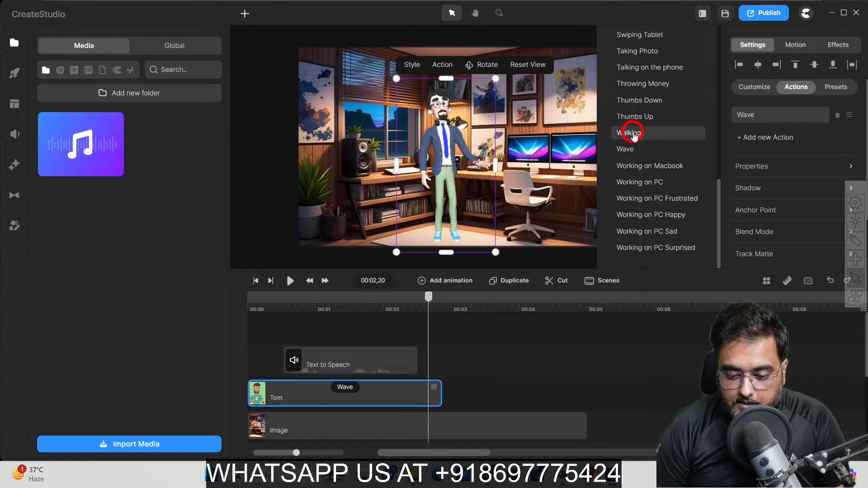
{"action": "left_click", "coordinate": [633, 134]}
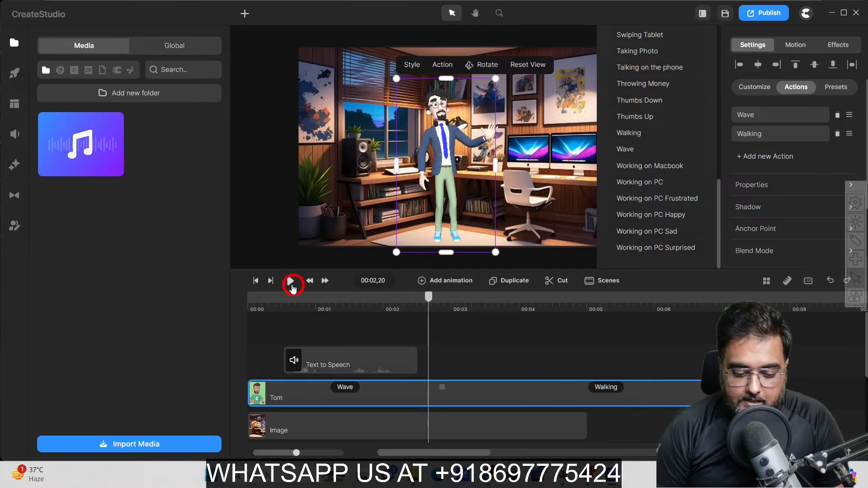
Play back Tom's walking action and extend the office background image clip past 00:06 on the timeline
{"action": "left_click", "coordinate": [290, 281]}
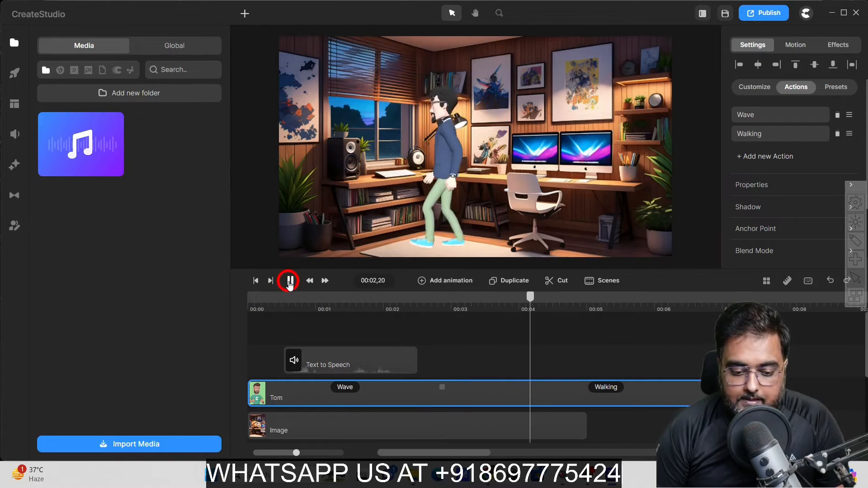
{"action": "left_click", "coordinate": [290, 281]}
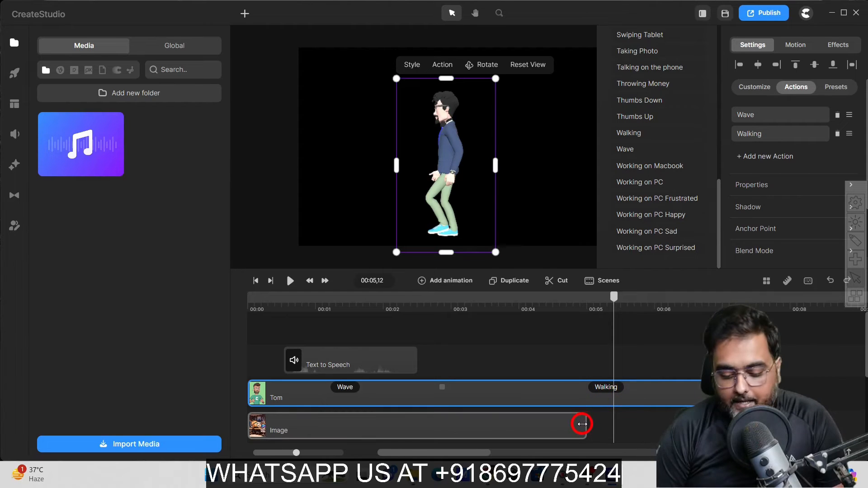
{"action": "left_click_drag", "start_coordinate": [582, 424], "coordinate": [684, 393]}
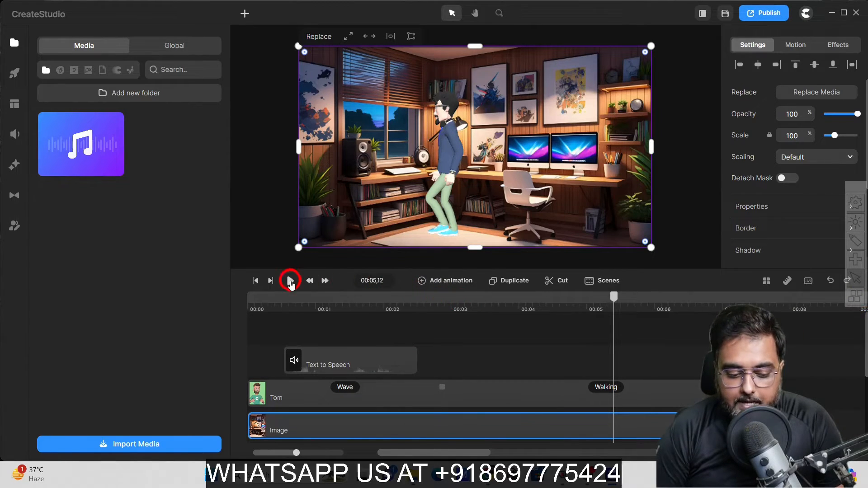
Add a Position animation to Tom, with its keyframes at 00:02,26 and 00:06,17
{"action": "left_click", "coordinate": [290, 281]}
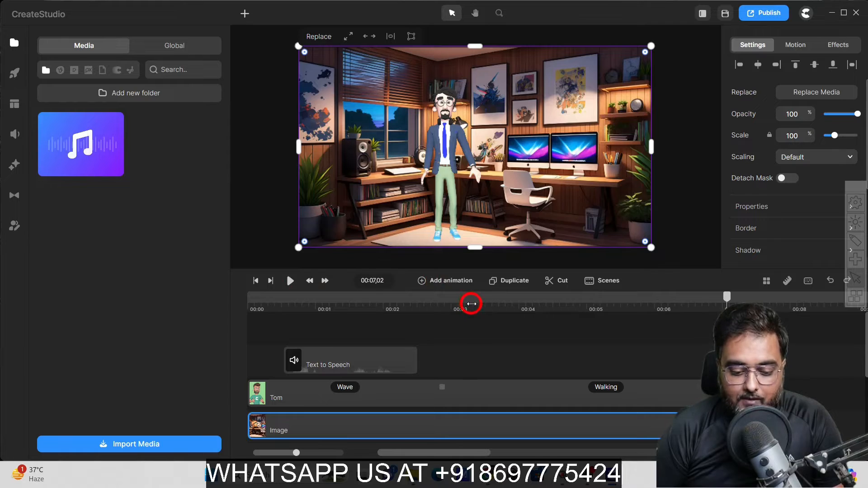
{"action": "left_click", "coordinate": [442, 302]}
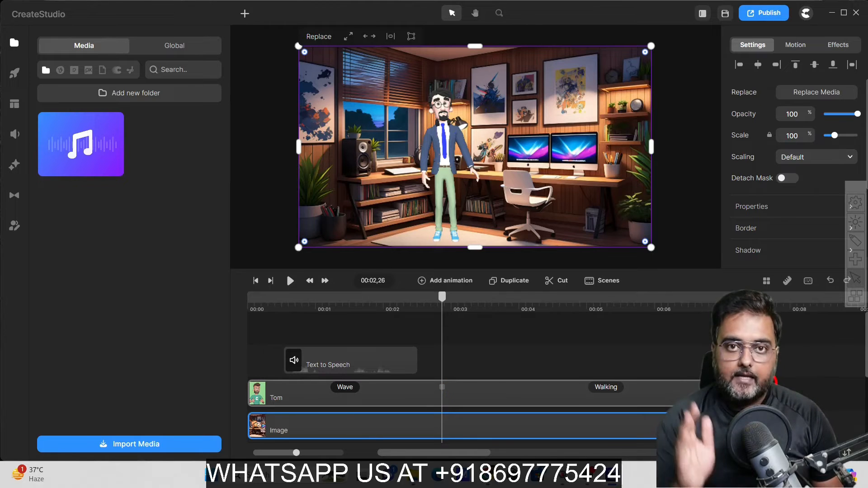
{"action": "left_click", "coordinate": [456, 166]}
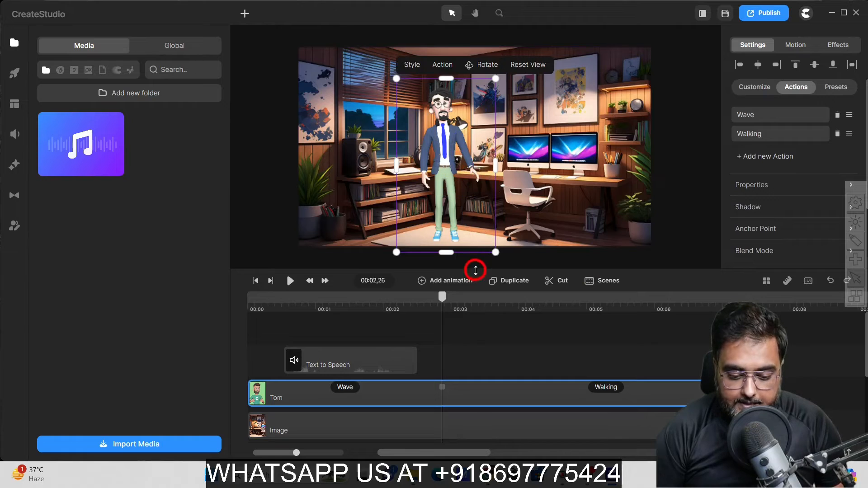
{"action": "left_click", "coordinate": [453, 280]}
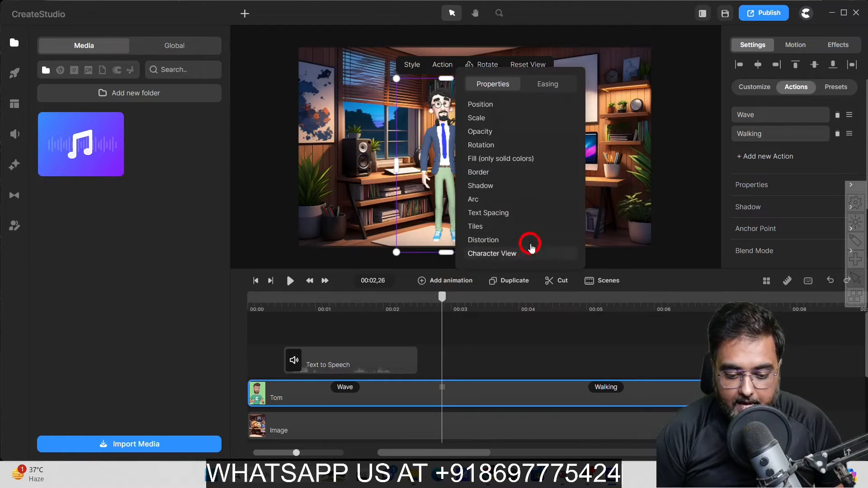
{"action": "left_click", "coordinate": [507, 109]}
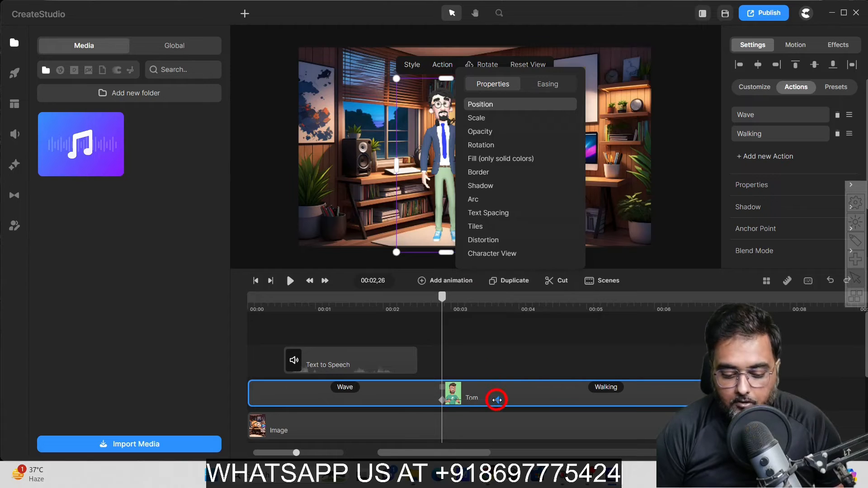
{"action": "left_click_drag", "start_coordinate": [497, 400], "coordinate": [614, 393]}
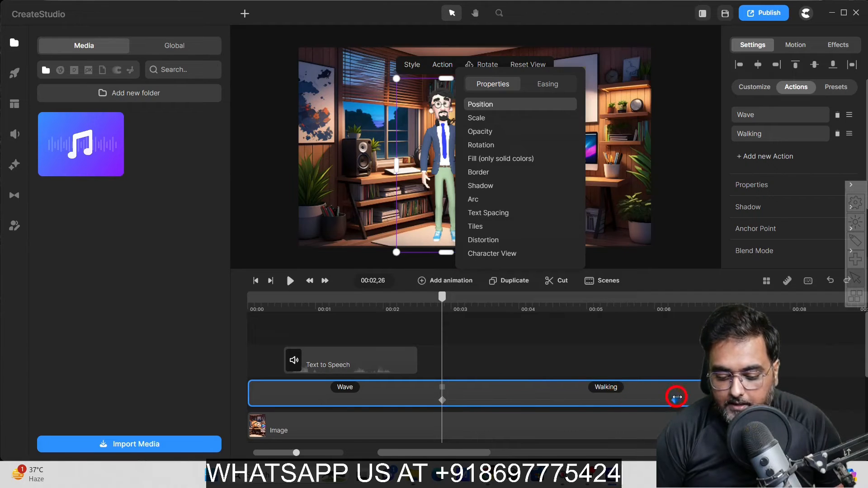
{"action": "left_click_drag", "start_coordinate": [677, 397], "coordinate": [692, 398]}
Move Tom fully past the scene's left edge at 00:06,17 and play back his walk out of the office
{"action": "left_click", "coordinate": [437, 175]}
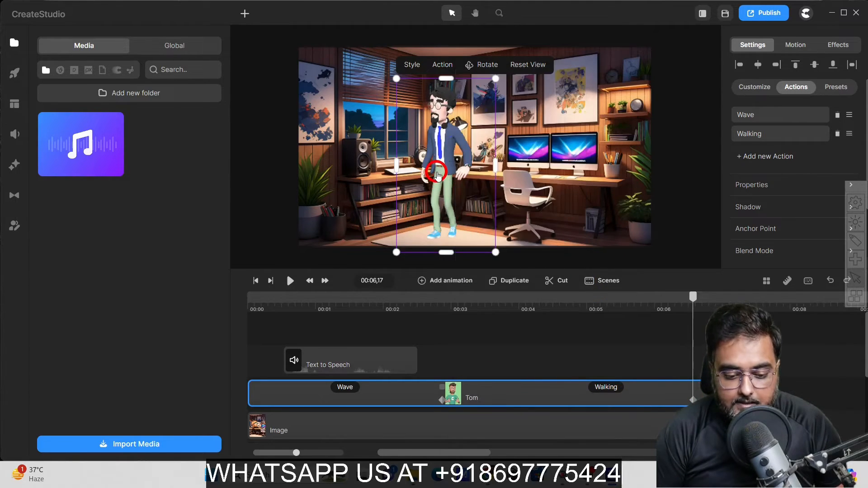
{"action": "left_click_drag", "start_coordinate": [438, 175], "coordinate": [248, 171]}
{"action": "left_click", "coordinate": [433, 279]}
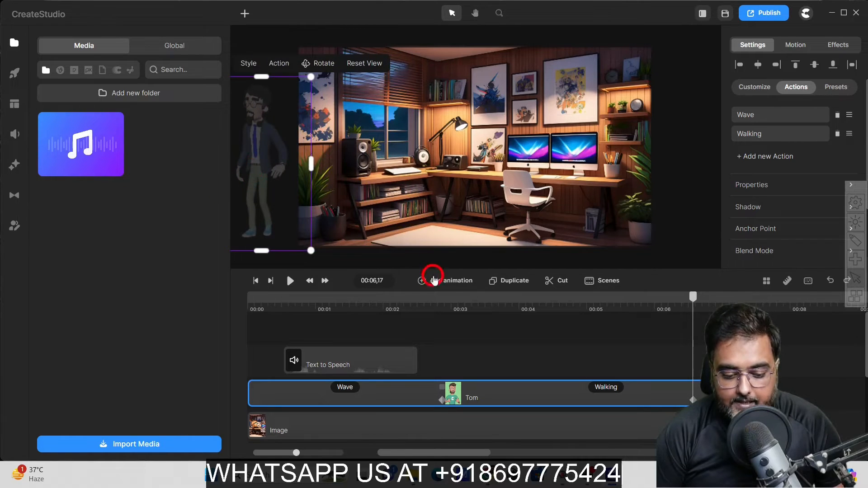
{"action": "left_click", "coordinate": [446, 304]}
{"action": "left_click", "coordinate": [290, 281]}
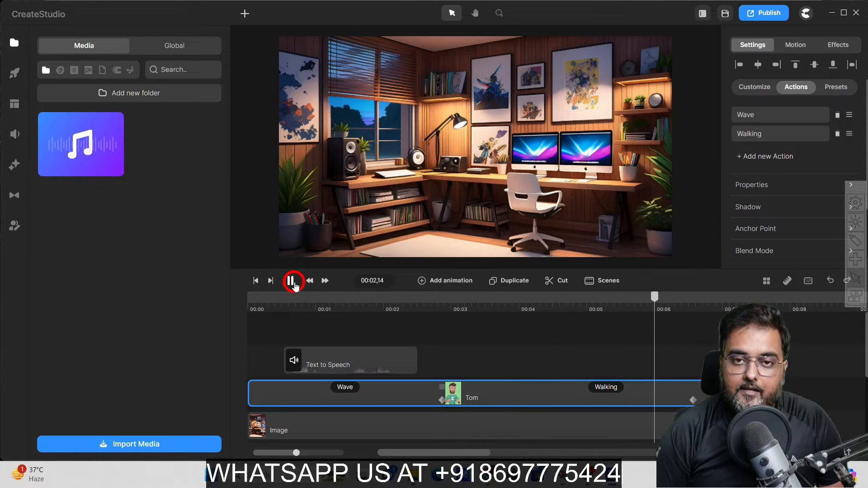
{"action": "left_click", "coordinate": [291, 281]}
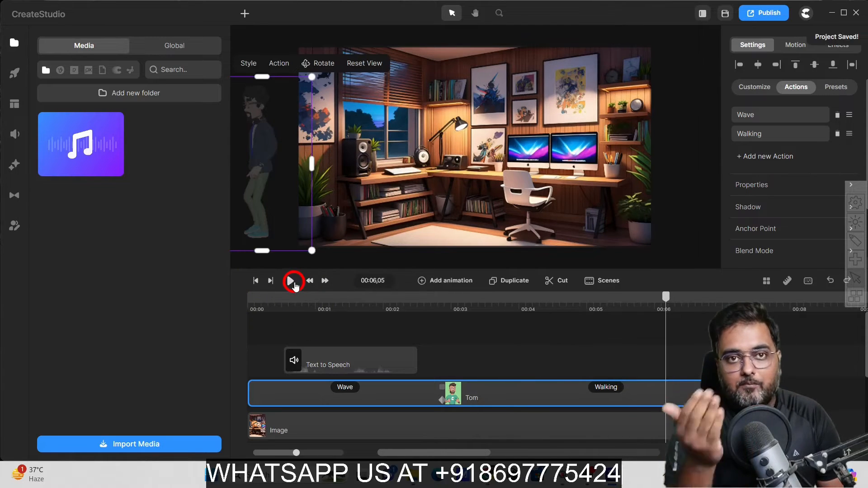
{"action": "left_click_drag", "start_coordinate": [460, 304], "coordinate": [442, 318]}
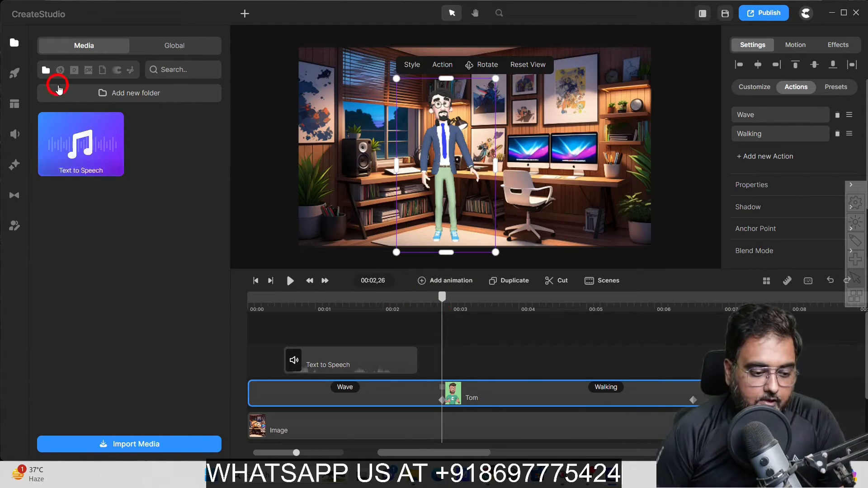
Add the 3D Creator character Lenka to the scene and place her on the floor beside Tom, in front of the chair
{"action": "left_click", "coordinate": [16, 74]}
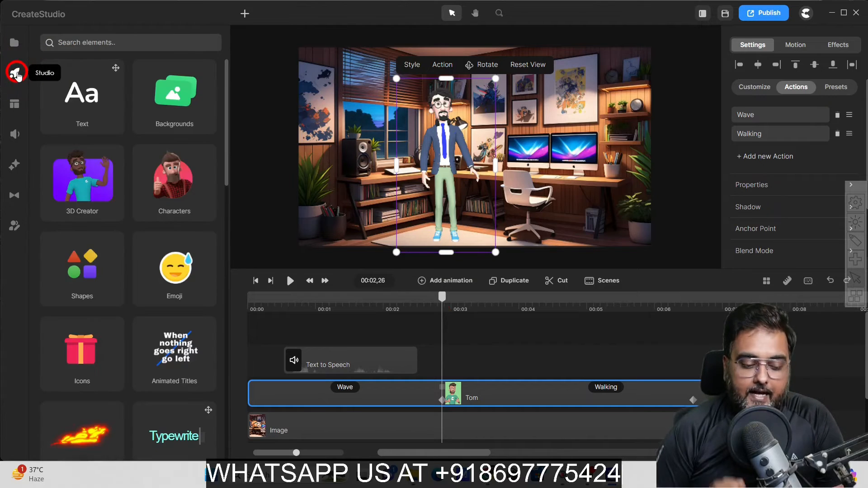
{"action": "left_click", "coordinate": [84, 185]}
{"action": "left_click", "coordinate": [95, 101]}
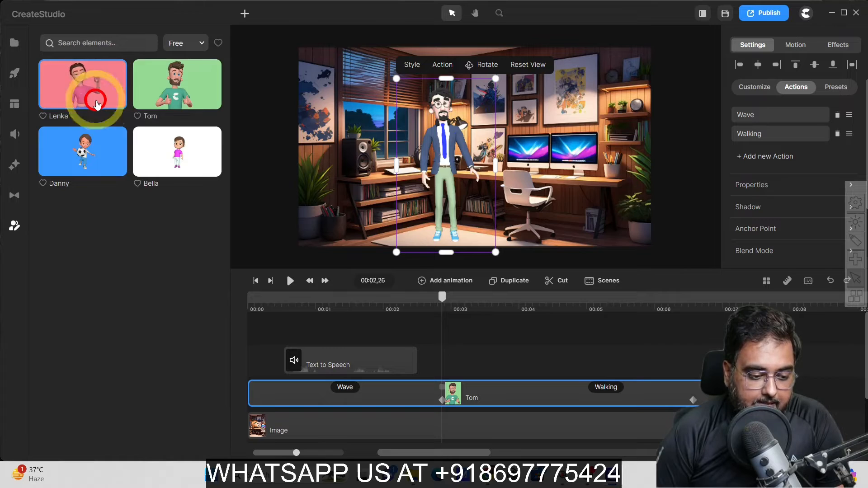
{"action": "left_click_drag", "start_coordinate": [96, 103], "coordinate": [267, 302]}
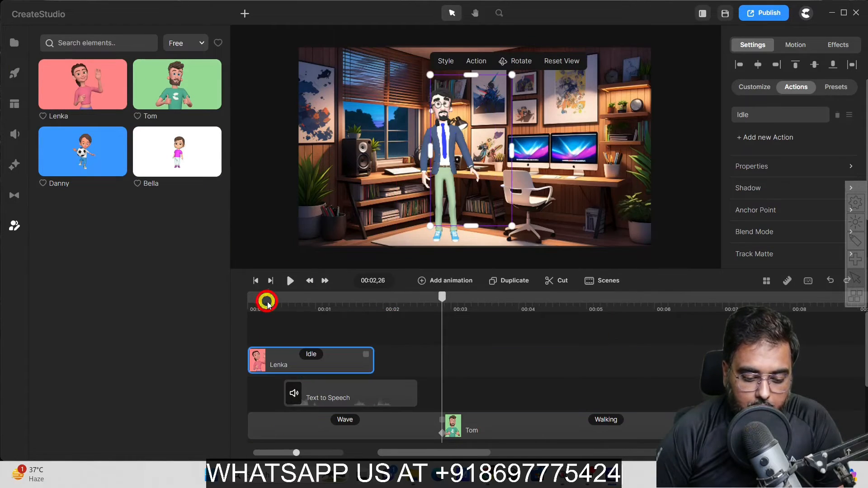
{"action": "left_click", "coordinate": [268, 301]}
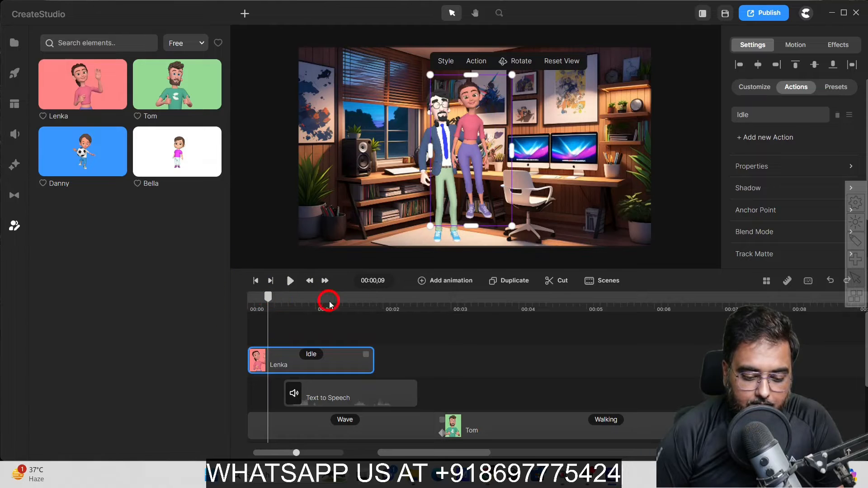
{"action": "left_click_drag", "start_coordinate": [268, 301], "coordinate": [252, 301]}
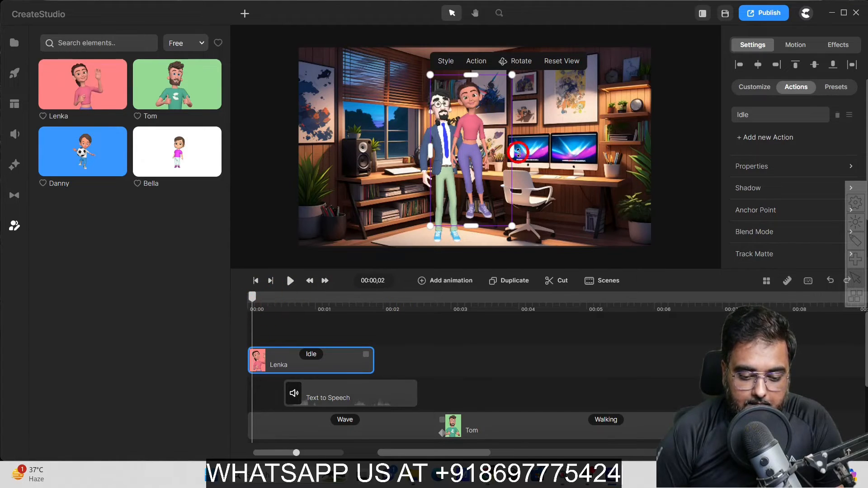
{"action": "left_click", "coordinate": [481, 135]}
{"action": "left_click_drag", "start_coordinate": [480, 134], "coordinate": [509, 167]}
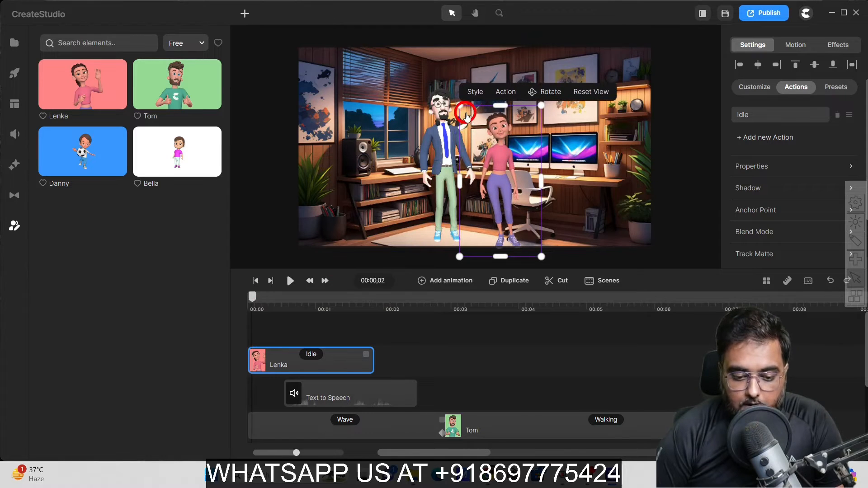
Play back the scene from 00:00,00 to watch Lenka idle beside Tom
{"action": "left_click", "coordinate": [253, 297]}
{"action": "left_click_drag", "start_coordinate": [254, 296], "coordinate": [240, 300]}
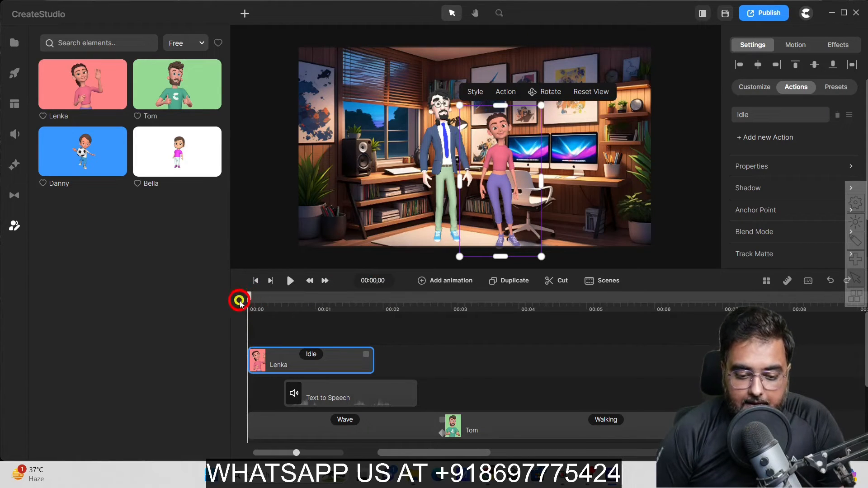
{"action": "left_click", "coordinate": [290, 282]}
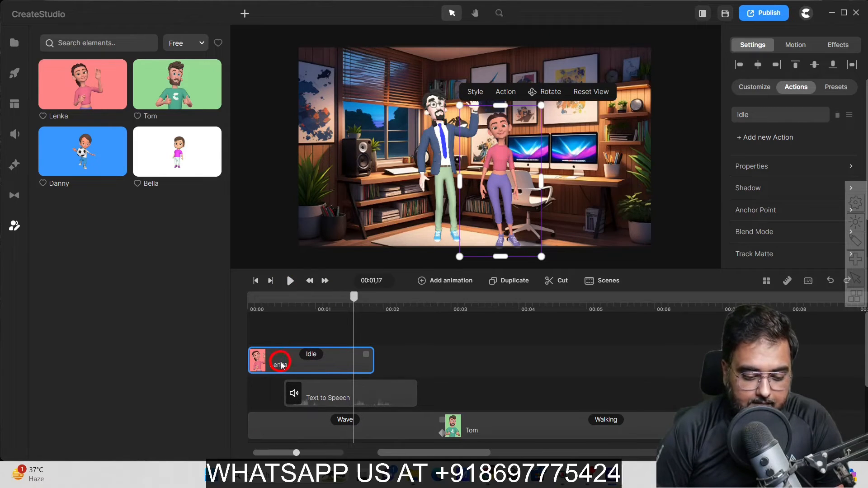
Add a Character View animation to Lenka starting at 00:00,07
{"action": "left_click", "coordinate": [505, 178]}
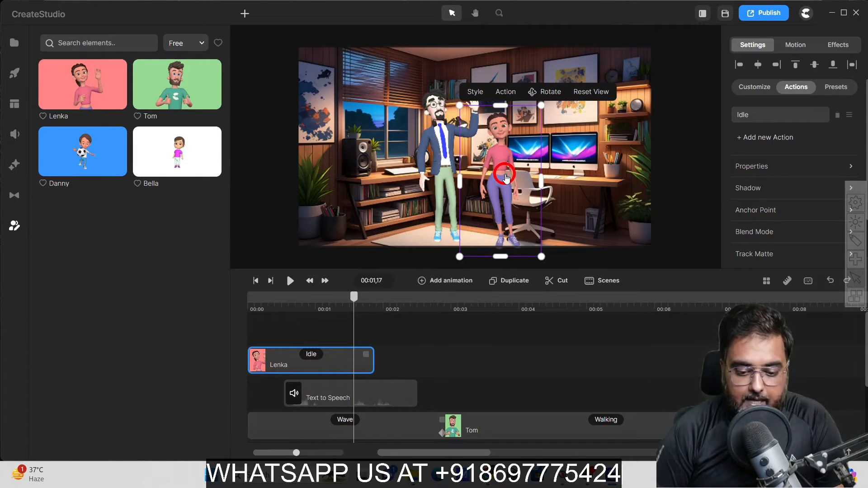
{"action": "left_click", "coordinate": [507, 162]}
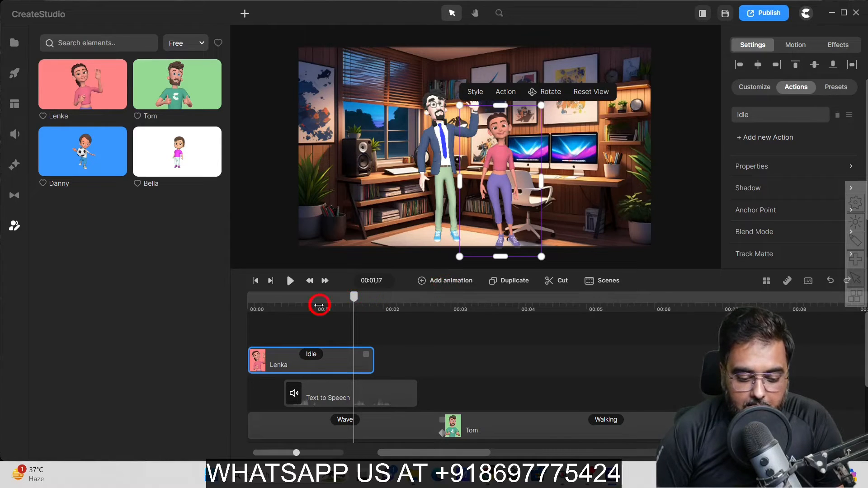
{"action": "left_click_drag", "start_coordinate": [320, 305], "coordinate": [266, 309]}
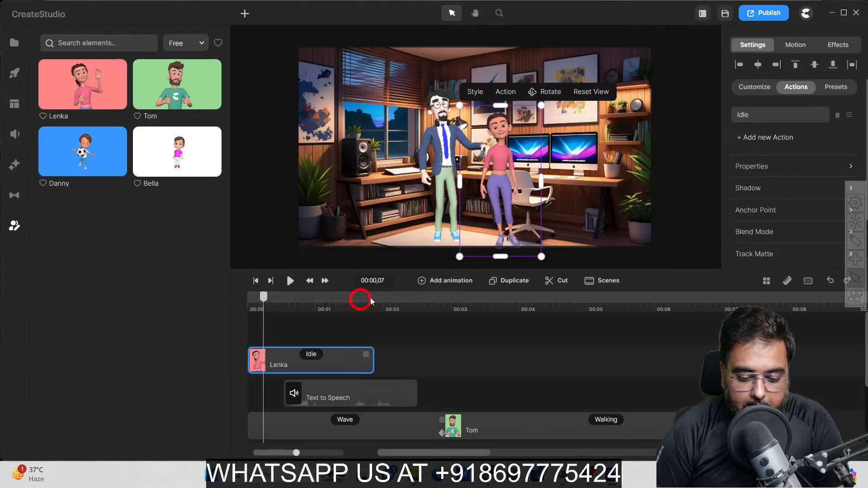
{"action": "left_click", "coordinate": [434, 280]}
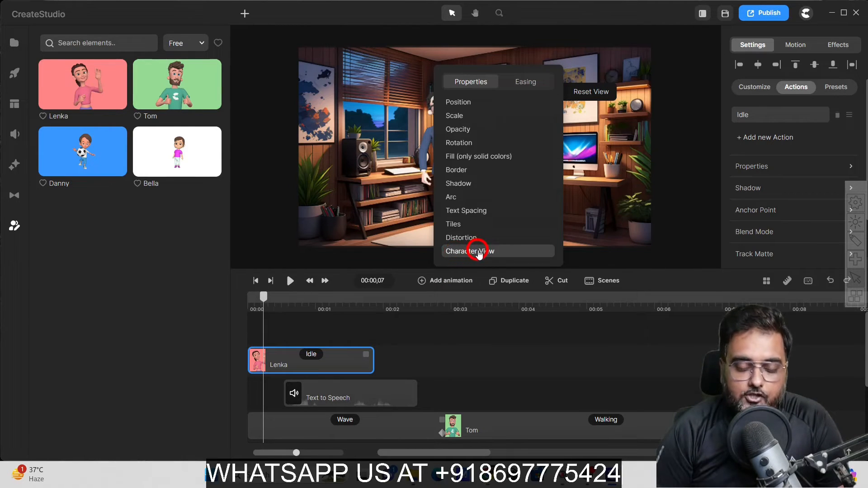
{"action": "left_click", "coordinate": [479, 252]}
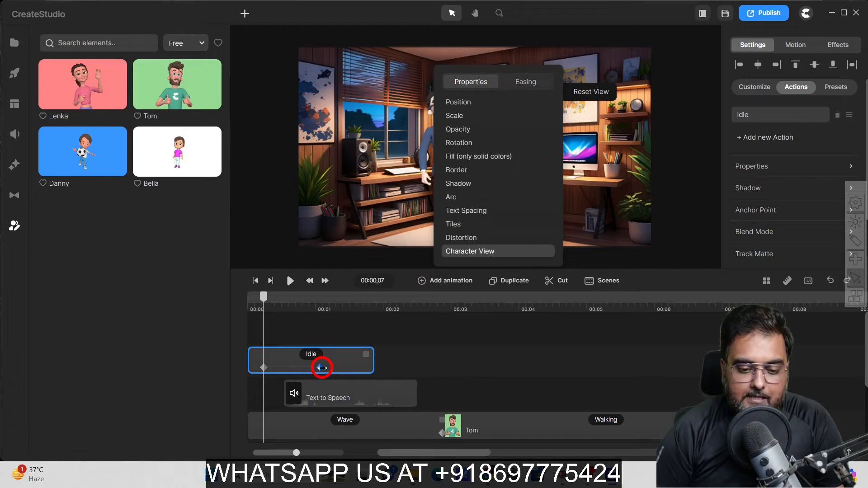
Rotate Lenka to face Tom at her second Character View keyframe at 00:01,02
{"action": "left_click", "coordinate": [265, 307]}
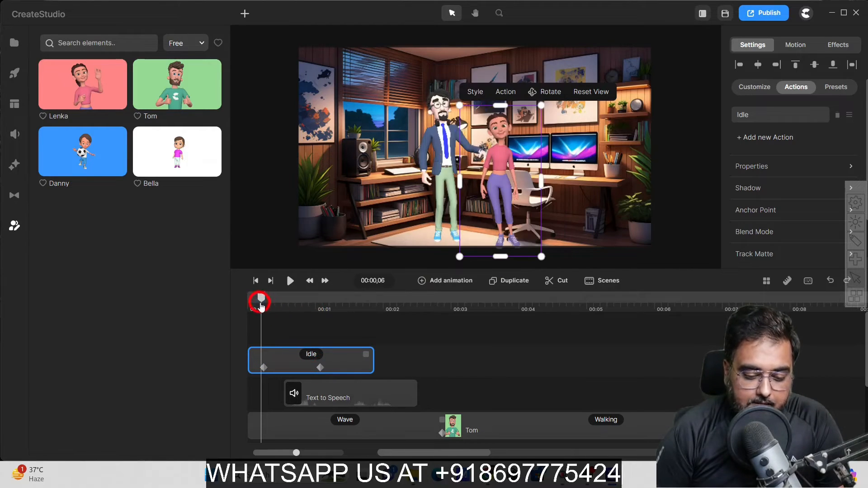
{"action": "left_click_drag", "start_coordinate": [265, 306], "coordinate": [320, 309]}
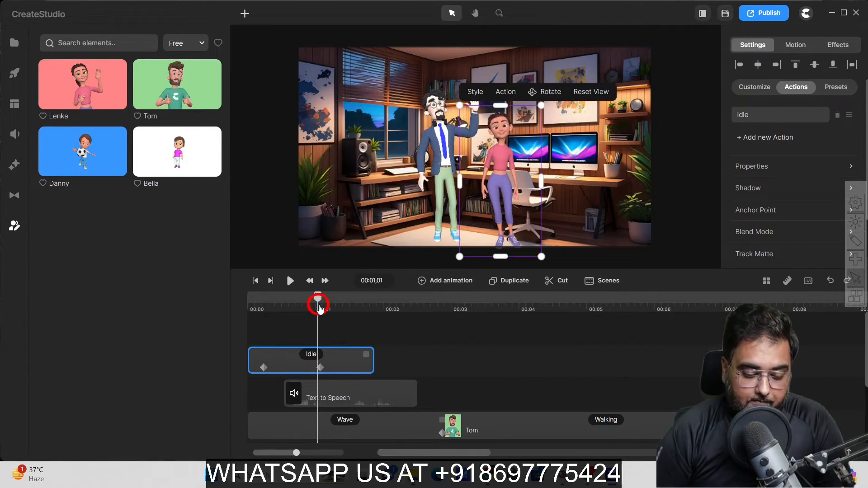
{"action": "left_click", "coordinate": [320, 367]}
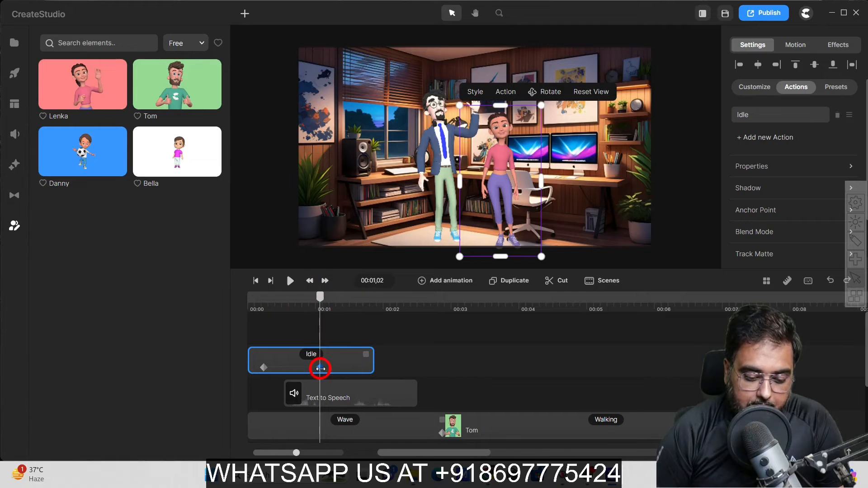
{"action": "left_click", "coordinate": [549, 96]}
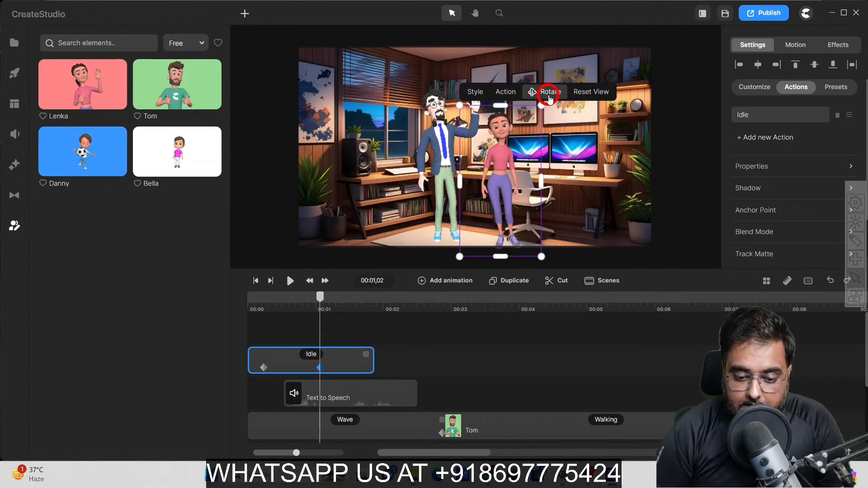
{"action": "left_click", "coordinate": [548, 95]}
{"action": "left_click_drag", "start_coordinate": [546, 97], "coordinate": [426, 159]}
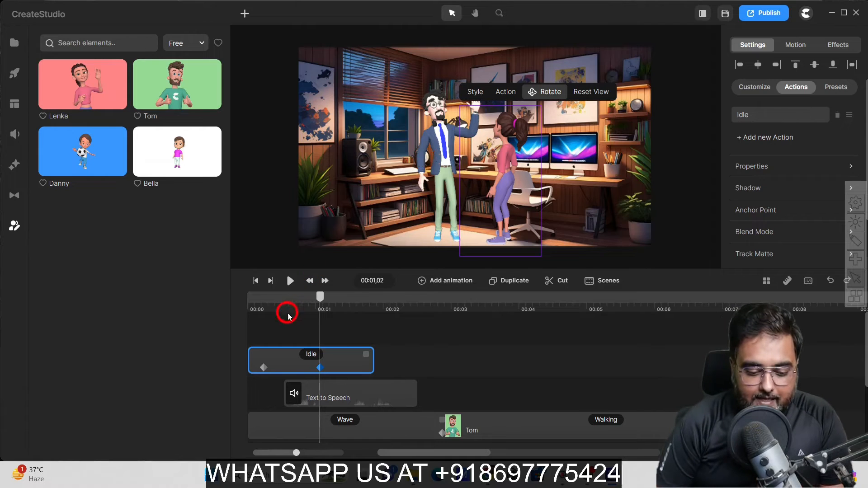
Play back Lenka's turn from 00:00,00 and again from 00:00,04
{"action": "left_click", "coordinate": [263, 302]}
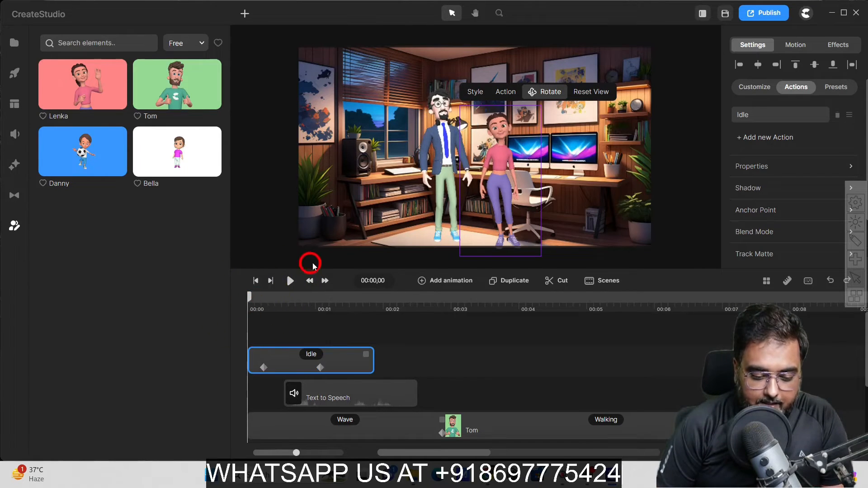
{"action": "left_click", "coordinate": [290, 281]}
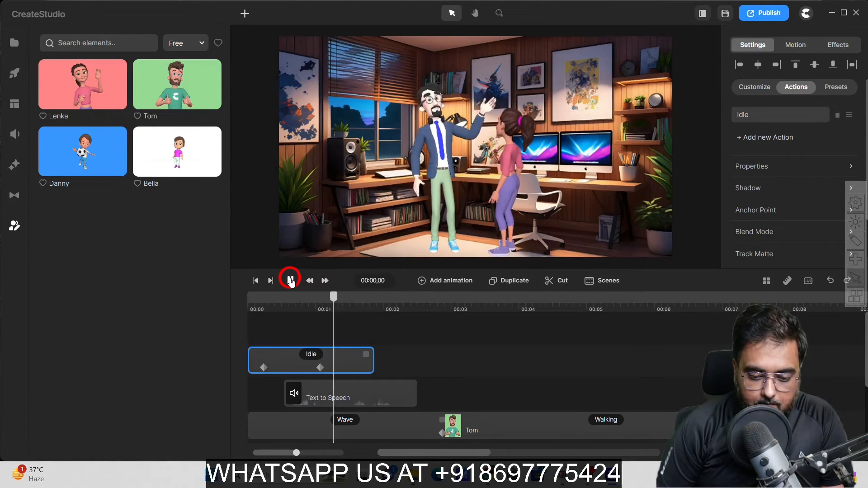
{"action": "left_click", "coordinate": [322, 343]}
{"action": "left_click", "coordinate": [305, 304]}
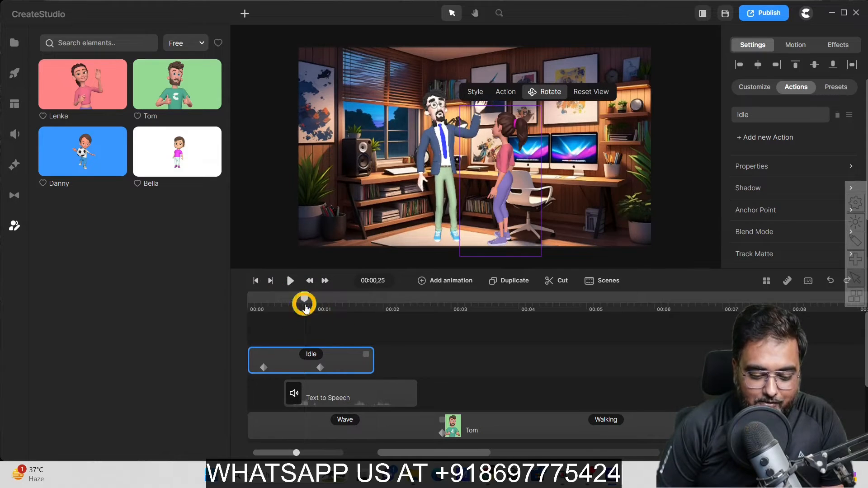
{"action": "left_click_drag", "start_coordinate": [298, 308], "coordinate": [257, 308]}
{"action": "left_click", "coordinate": [288, 281]}
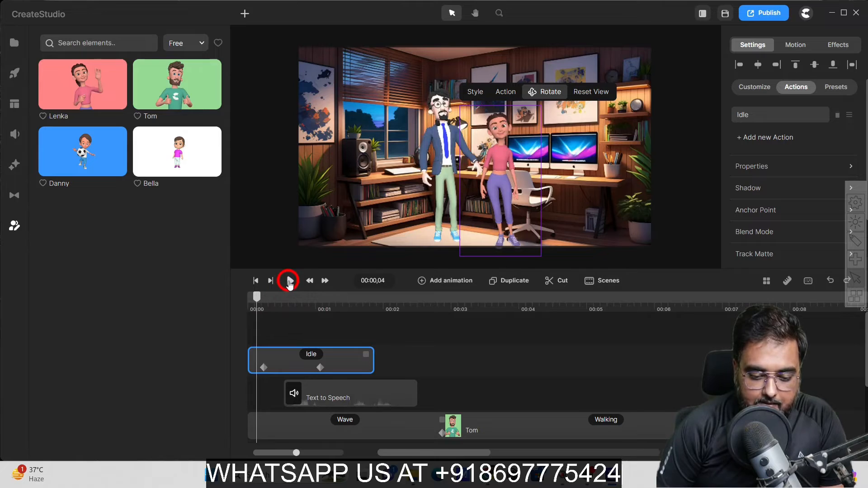
{"action": "left_click", "coordinate": [304, 341]}
{"action": "left_click", "coordinate": [343, 309]}
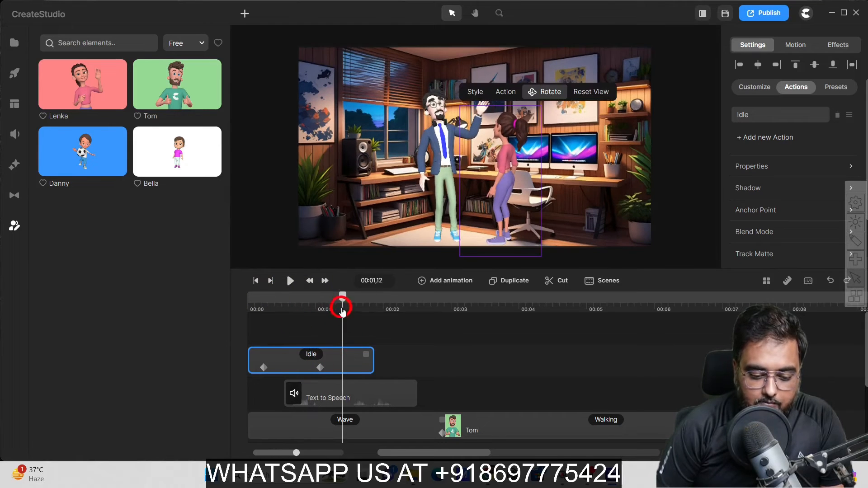
Slow Lenka's turn by moving her second Character View keyframe to about 00:01,18, and play the scene from the start
{"action": "left_click_drag", "start_coordinate": [343, 301], "coordinate": [283, 298]}
{"action": "left_click", "coordinate": [319, 366]}
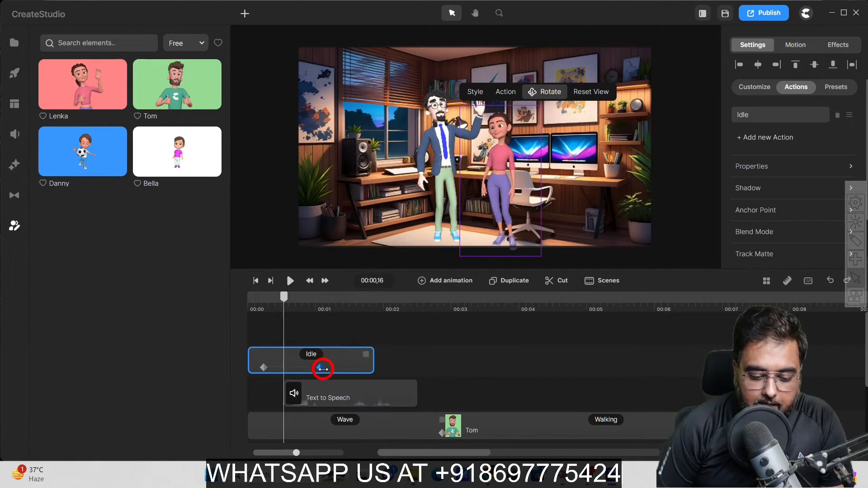
{"action": "left_click_drag", "start_coordinate": [323, 369], "coordinate": [357, 368]}
{"action": "left_click_drag", "start_coordinate": [345, 298], "coordinate": [259, 298]}
{"action": "left_click", "coordinate": [291, 281]}
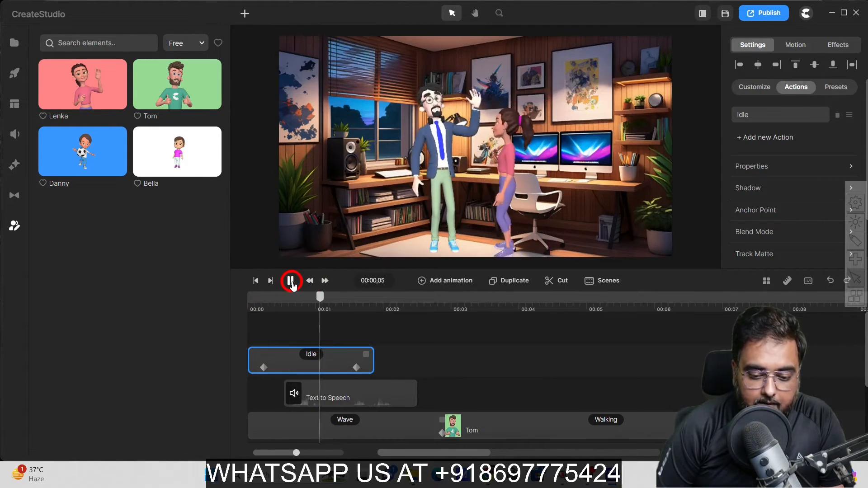
{"action": "left_click", "coordinate": [291, 281]}
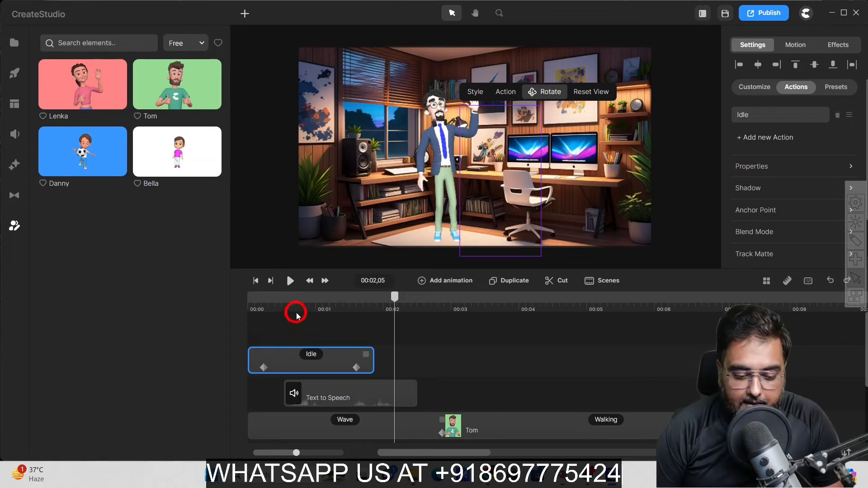
Browse the actions available for Lenka's Idle clip and scrub through her turn on the timeline
{"action": "left_click", "coordinate": [311, 355]}
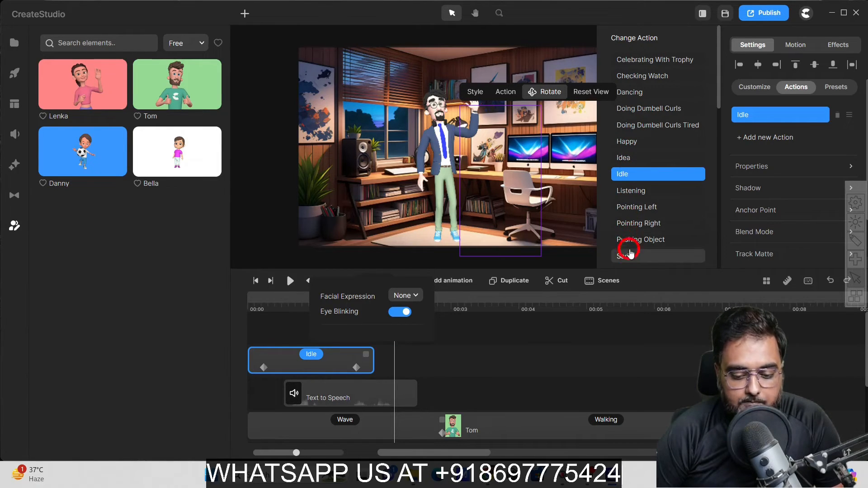
{"action": "scroll", "coordinate": [646, 68], "scroll_direction": "down", "scroll_amount": 5}
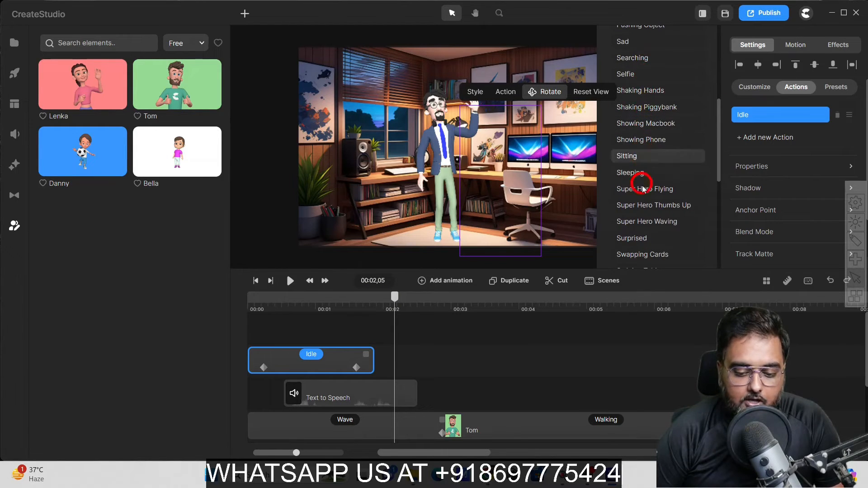
{"action": "left_click_drag", "start_coordinate": [719, 164], "coordinate": [721, 240]}
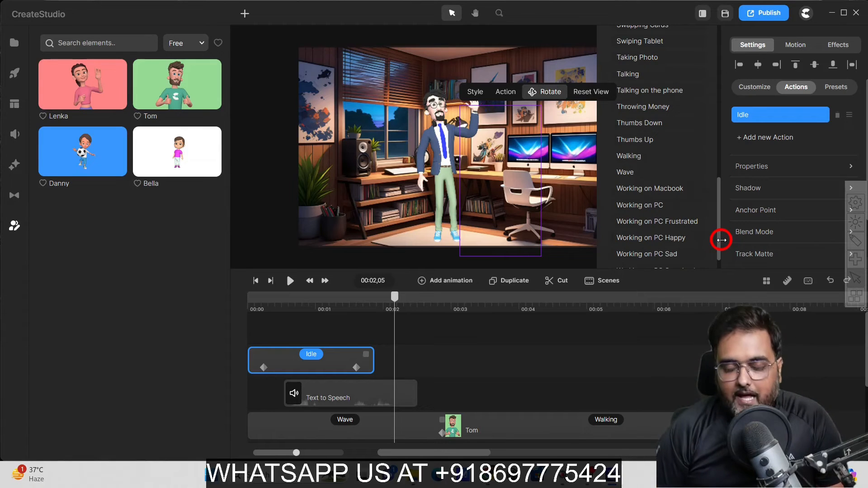
{"action": "left_click", "coordinate": [310, 306]}
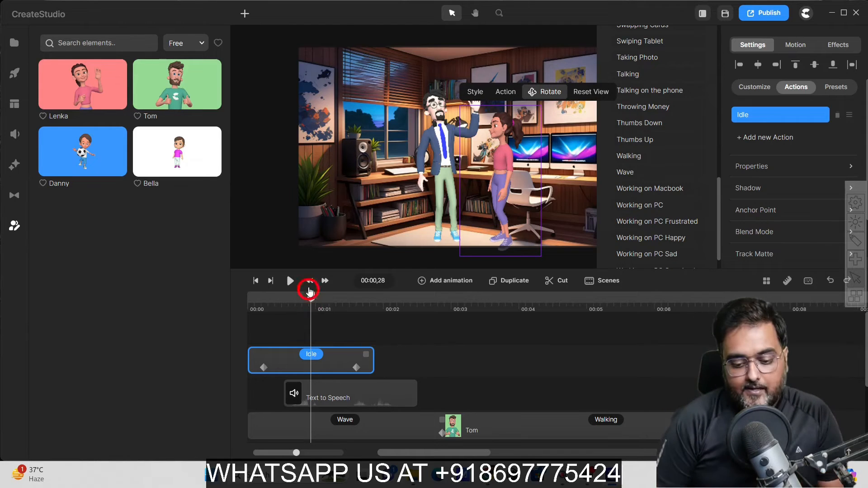
{"action": "left_click_drag", "start_coordinate": [286, 304], "coordinate": [334, 296]}
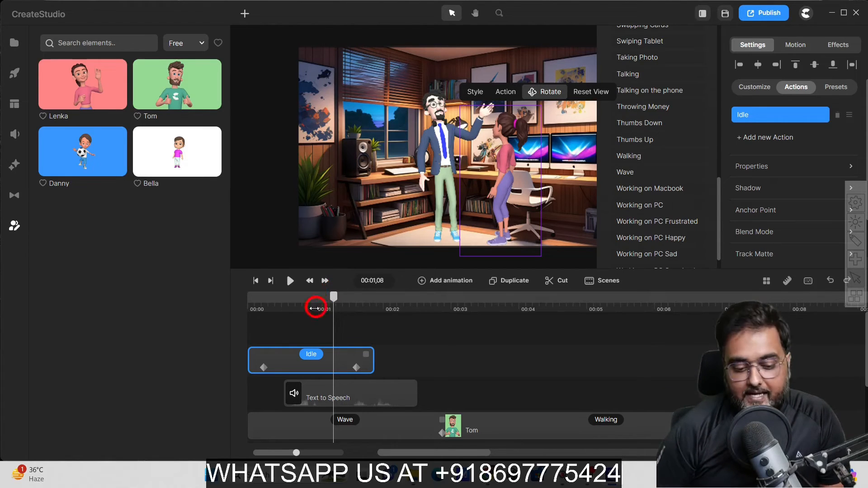
{"action": "left_click_drag", "start_coordinate": [333, 306], "coordinate": [248, 310]}
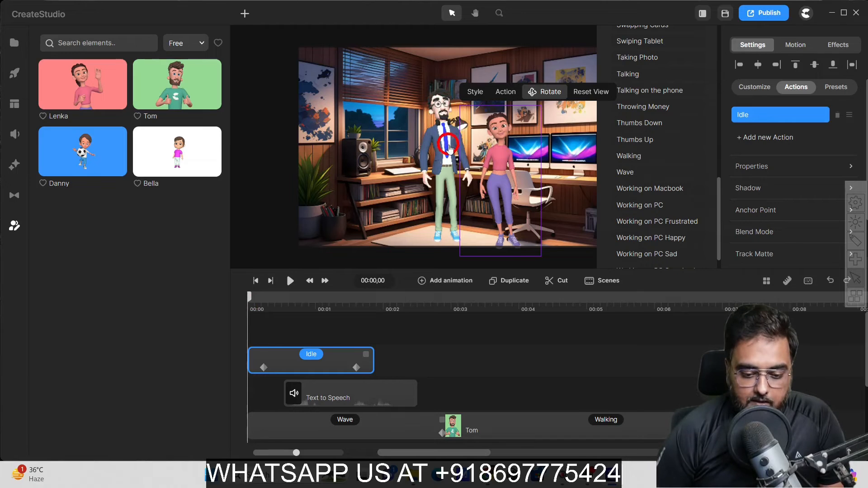
Add the Camera component to the office scene
{"action": "left_click", "coordinate": [442, 156]}
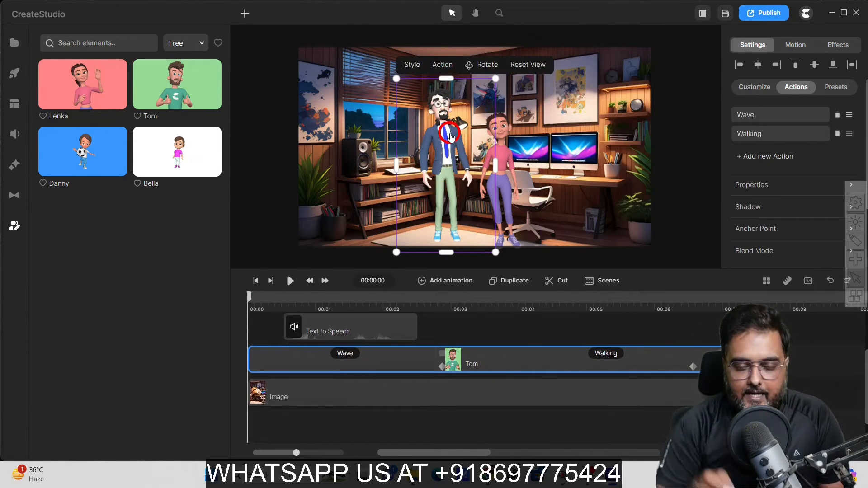
{"action": "left_click", "coordinate": [14, 165]}
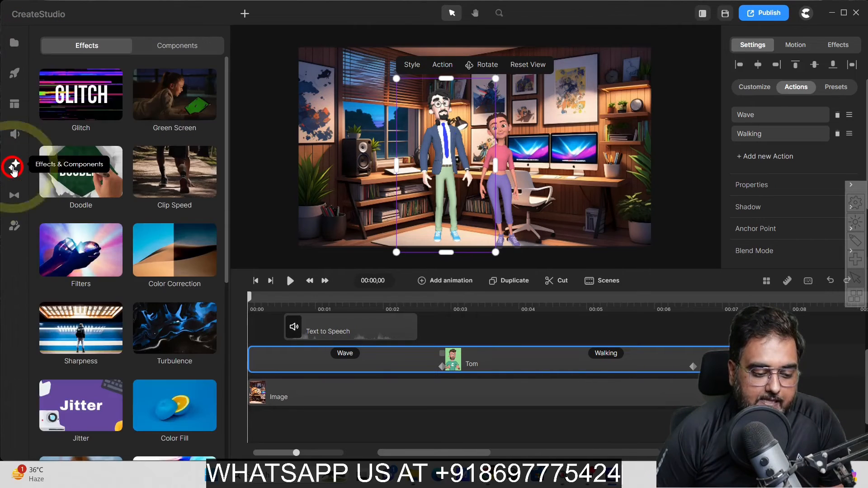
{"action": "left_click", "coordinate": [163, 46]}
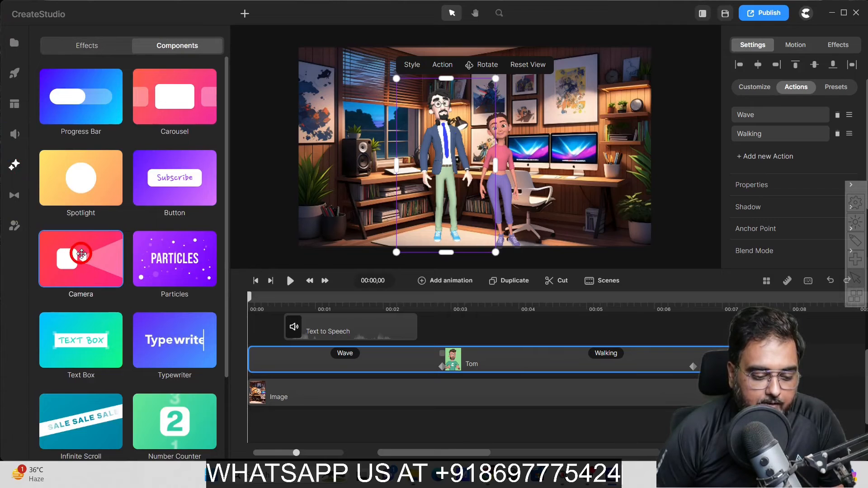
{"action": "left_click_drag", "start_coordinate": [81, 255], "coordinate": [381, 181]}
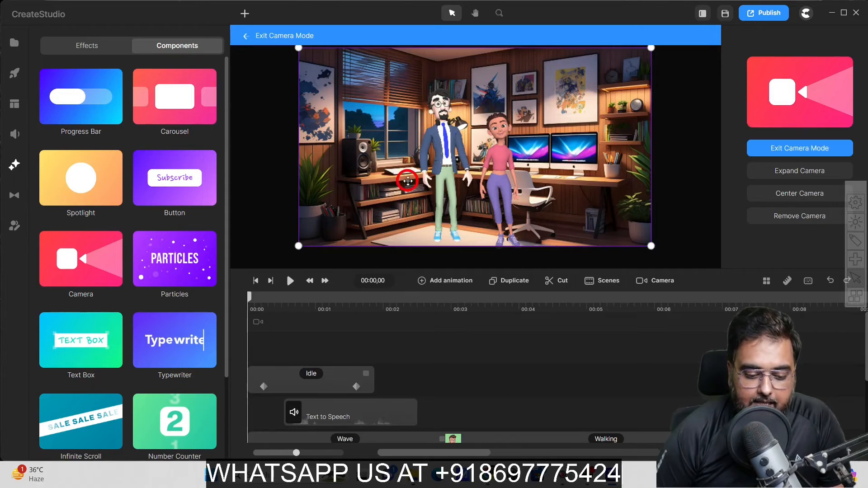
Add a camera animation at the beginning of the camera track and shorten it to end at about 00:00,15
{"action": "left_click", "coordinate": [255, 322]}
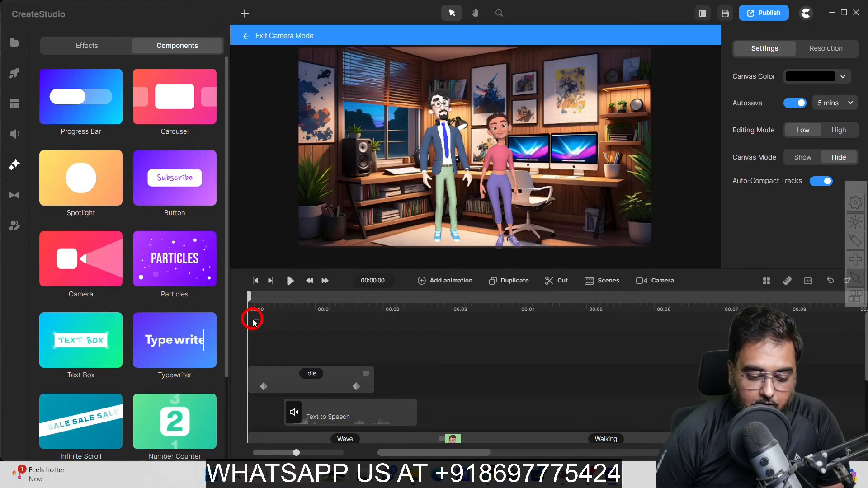
{"action": "right_click", "coordinate": [253, 318]}
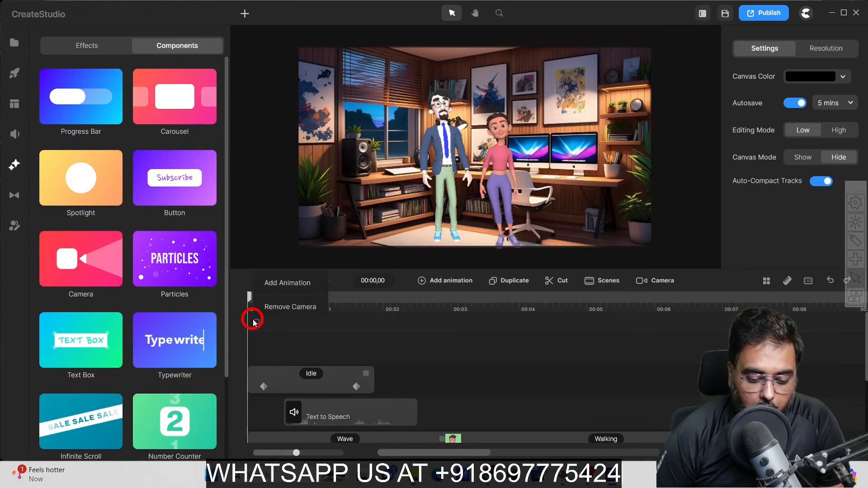
{"action": "left_click", "coordinate": [277, 285]}
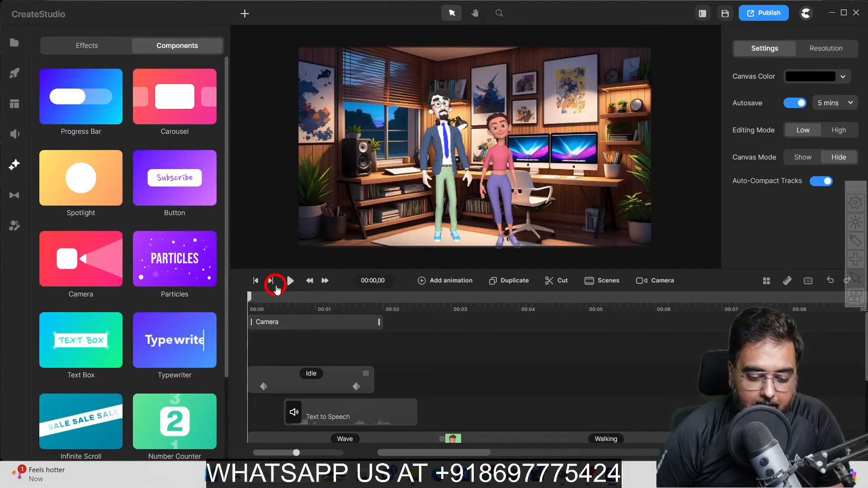
{"action": "left_click", "coordinate": [304, 326]}
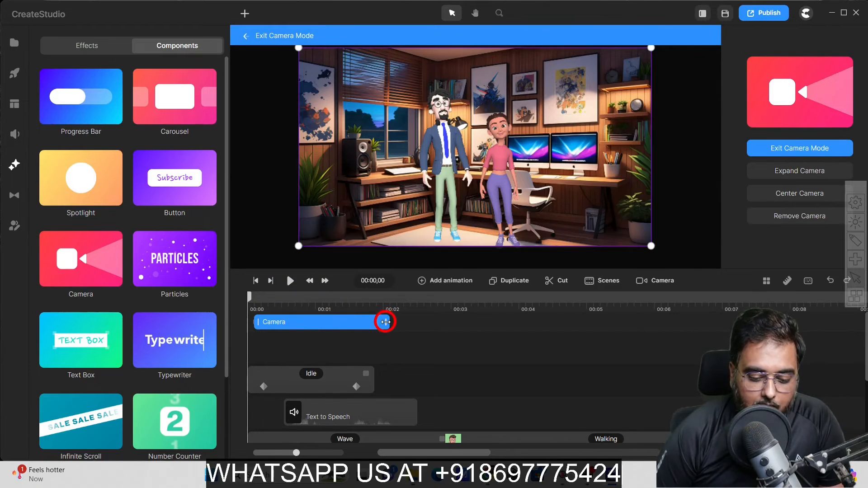
{"action": "left_click_drag", "start_coordinate": [385, 322], "coordinate": [280, 327]}
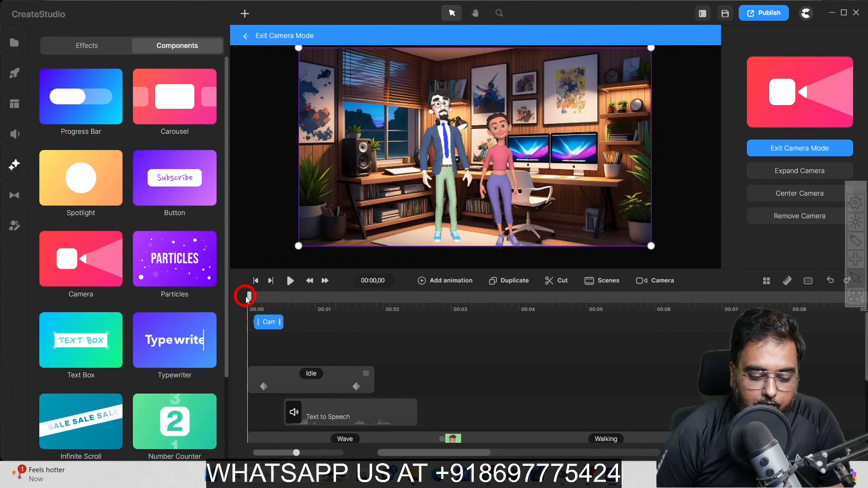
Shrink the camera frame at 00:00,17 and position it around Tom's upper body and raised hand
{"action": "left_click_drag", "start_coordinate": [249, 301], "coordinate": [288, 303]}
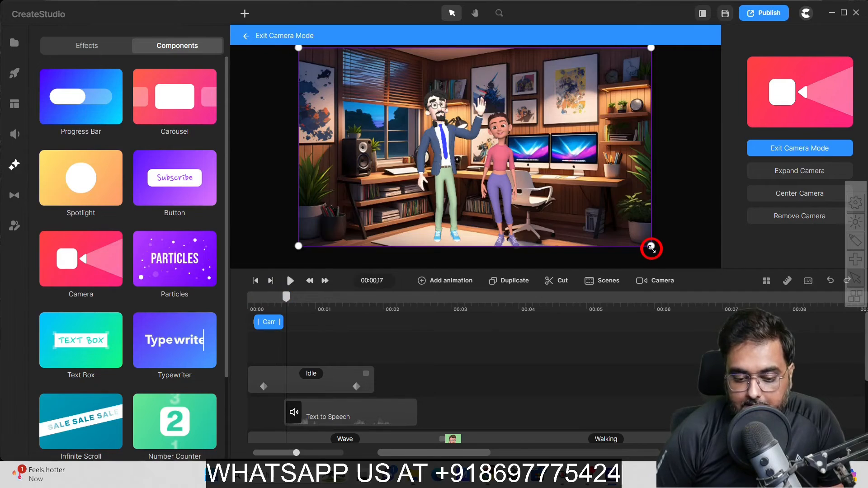
{"action": "left_click_drag", "start_coordinate": [651, 246], "coordinate": [476, 148]}
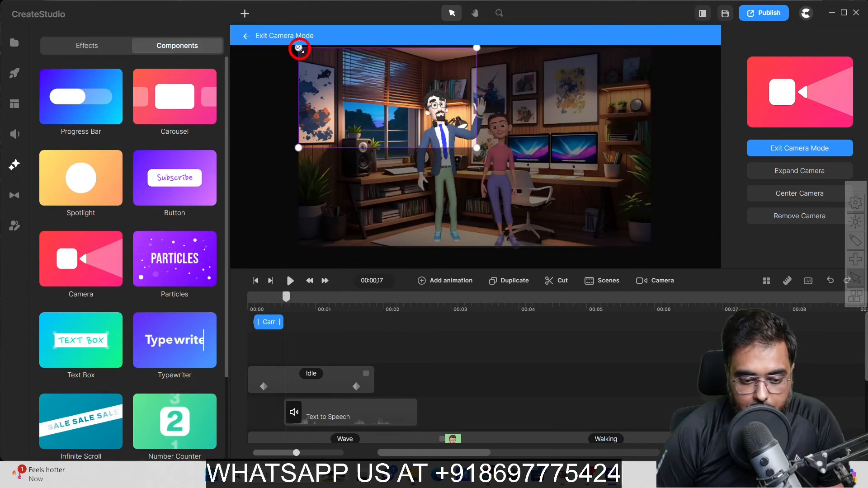
{"action": "left_click_drag", "start_coordinate": [297, 47], "coordinate": [388, 71]}
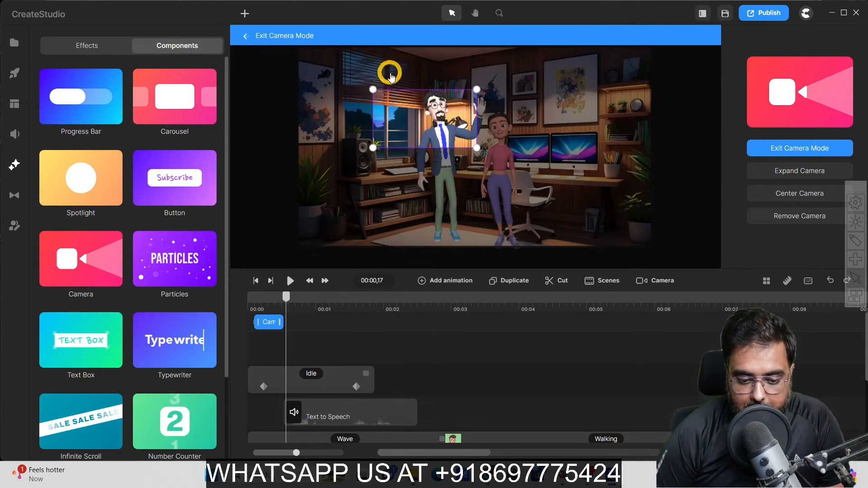
{"action": "left_click_drag", "start_coordinate": [419, 128], "coordinate": [438, 127]}
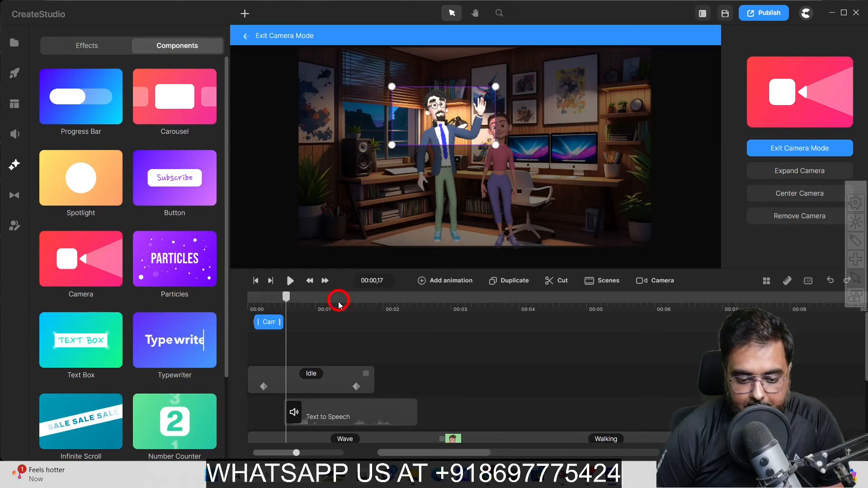
Play back the camera zoom toward Tom from 00:00,00
{"action": "left_click_drag", "start_coordinate": [286, 297], "coordinate": [238, 297]}
{"action": "left_click", "coordinate": [289, 281]}
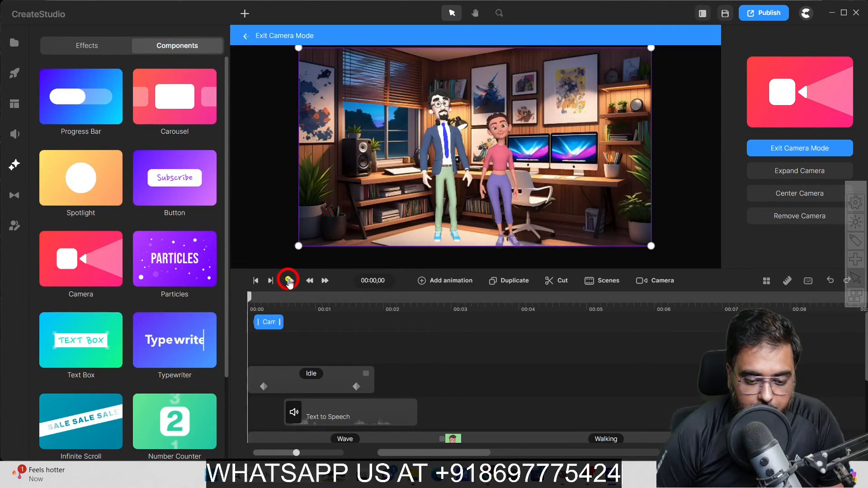
{"action": "left_click", "coordinate": [401, 317]}
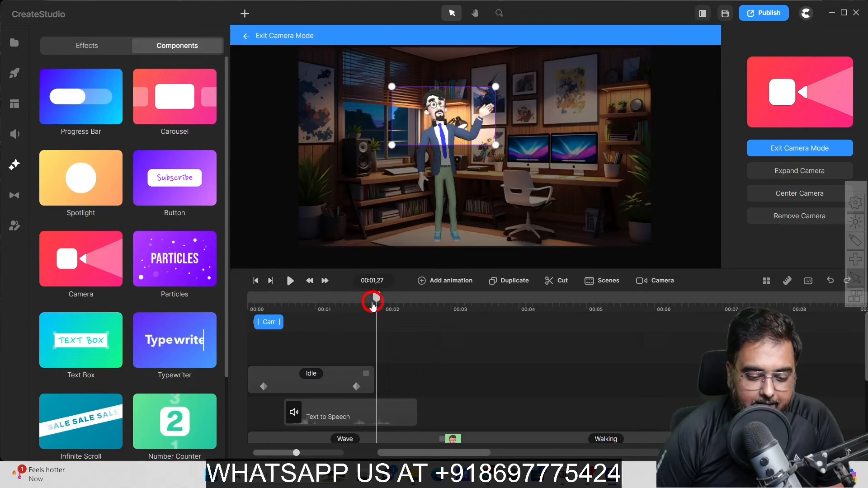
Add a second camera animation right after the first and shorten it to span about 00:00,18 to 00:01,01
{"action": "left_click_drag", "start_coordinate": [374, 307], "coordinate": [289, 296]}
{"action": "left_click", "coordinate": [422, 138]}
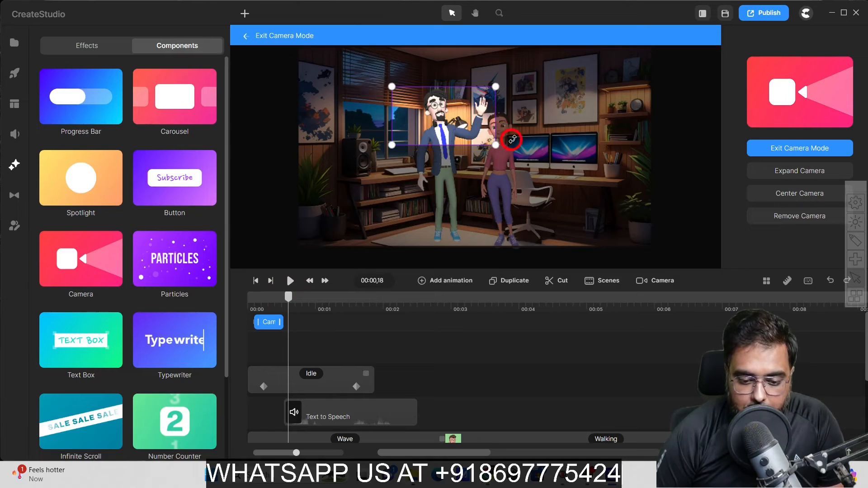
{"action": "right_click", "coordinate": [302, 321]}
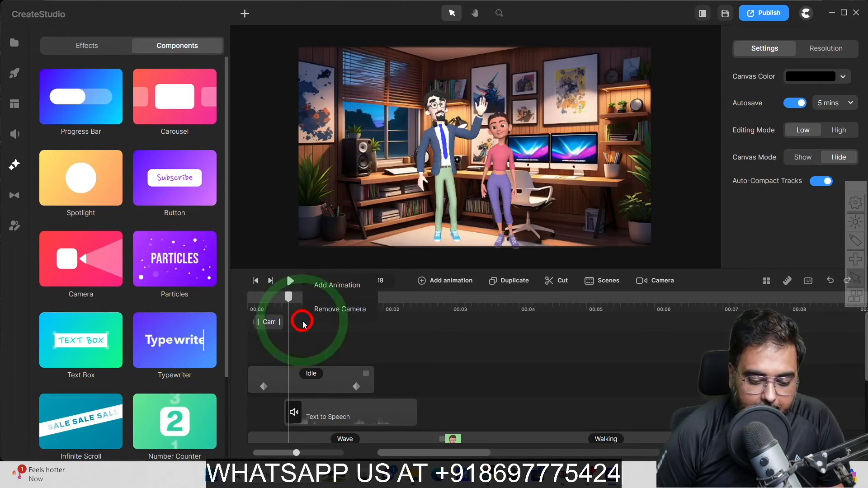
{"action": "left_click", "coordinate": [323, 292]}
{"action": "left_click", "coordinate": [431, 322]}
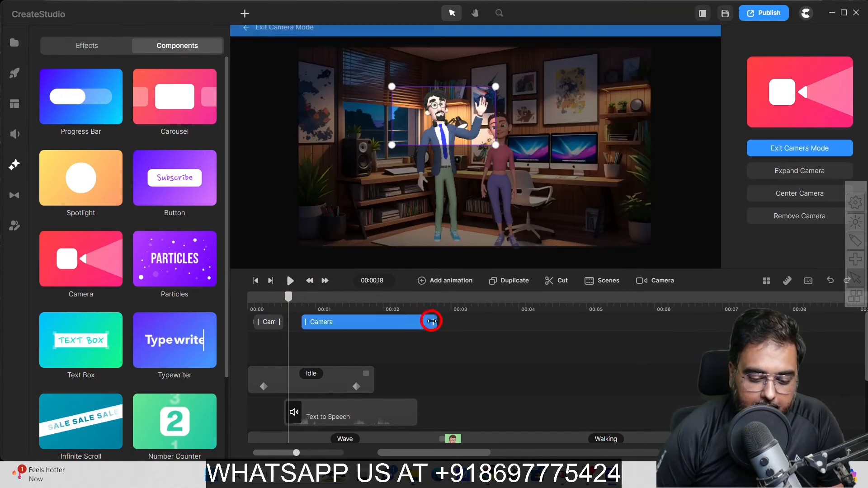
{"action": "left_click_drag", "start_coordinate": [432, 321], "coordinate": [302, 328]}
{"action": "left_click", "coordinate": [310, 318]}
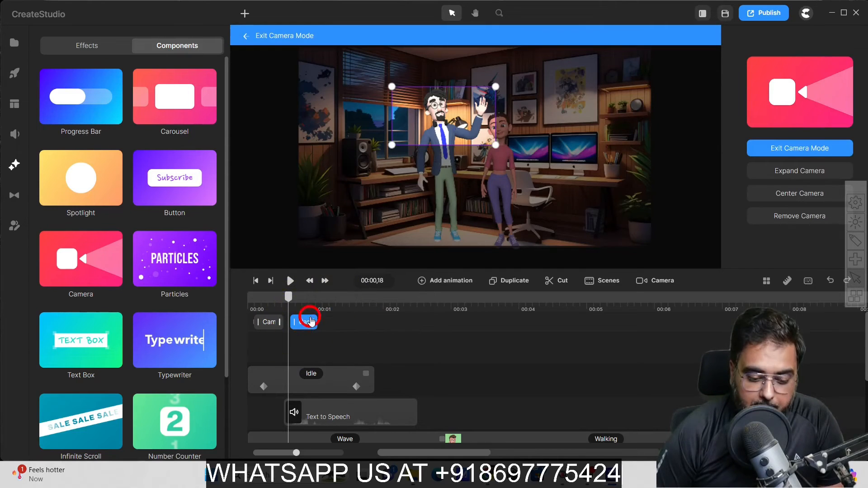
Move the camera frame from Tom to Lenka's head and shoulders at 00:01,03
{"action": "left_click_drag", "start_coordinate": [288, 299], "coordinate": [321, 297]}
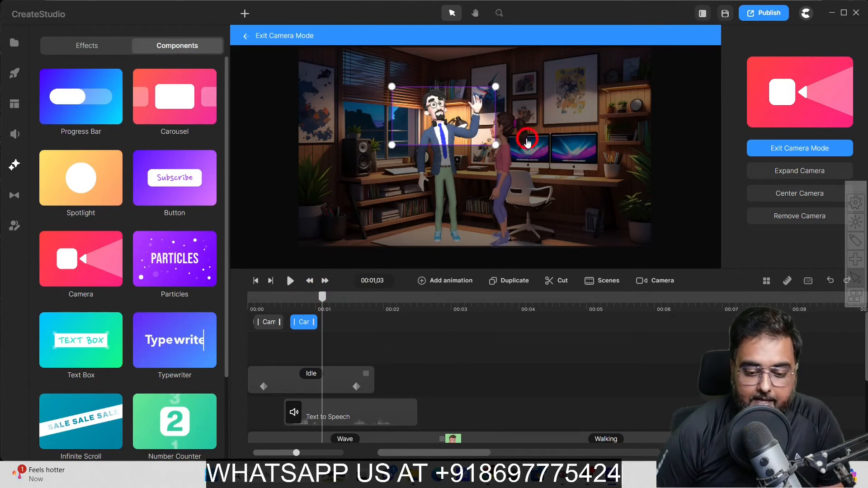
{"action": "left_click_drag", "start_coordinate": [451, 130], "coordinate": [459, 131]}
{"action": "left_click_drag", "start_coordinate": [499, 131], "coordinate": [516, 136]}
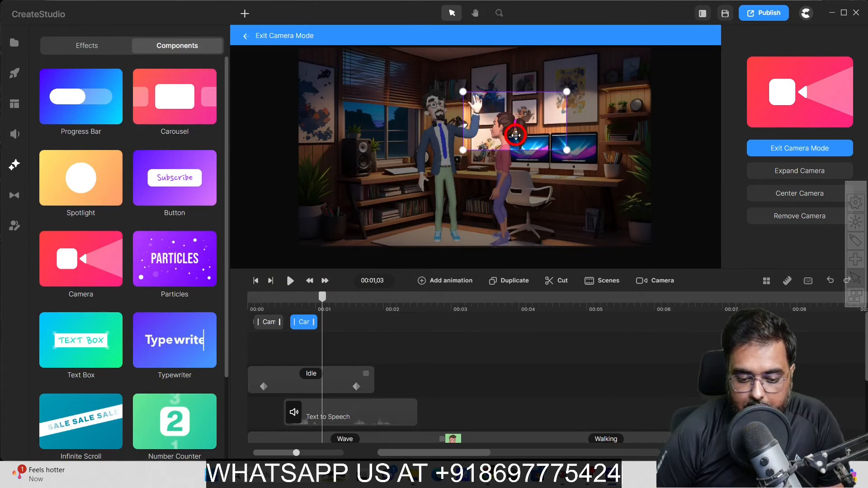
Play back the camera zoom and pan to Lenka from 00:00,00
{"action": "left_click", "coordinate": [255, 304]}
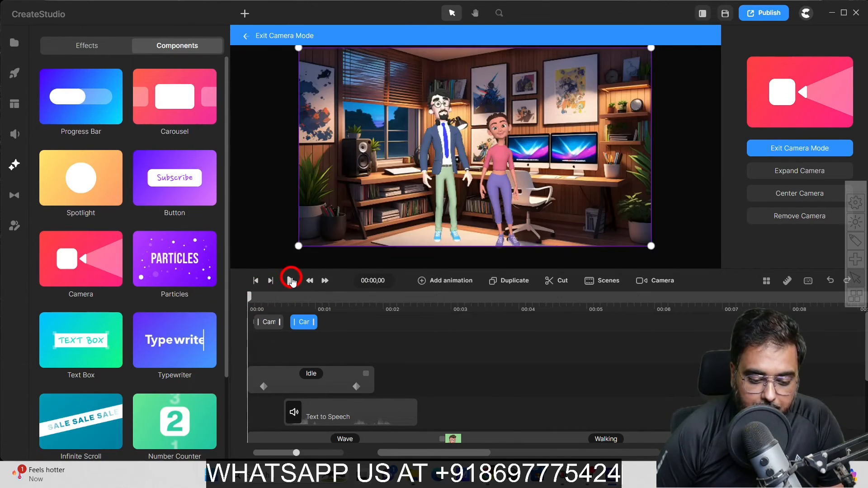
{"action": "left_click", "coordinate": [291, 280]}
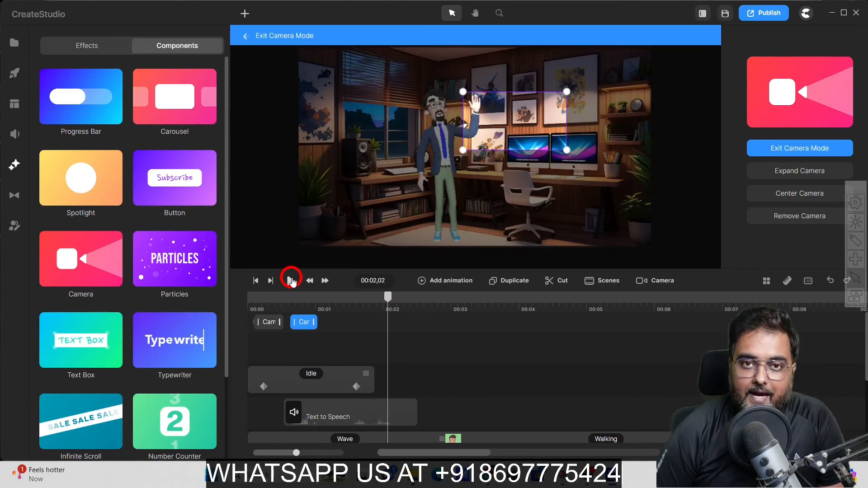
{"action": "left_click", "coordinate": [291, 280]}
Extend the second camera animation to end at about 00:01,10 and replay the scene from 00:00,00
{"action": "left_click_drag", "start_coordinate": [315, 322], "coordinate": [333, 325]}
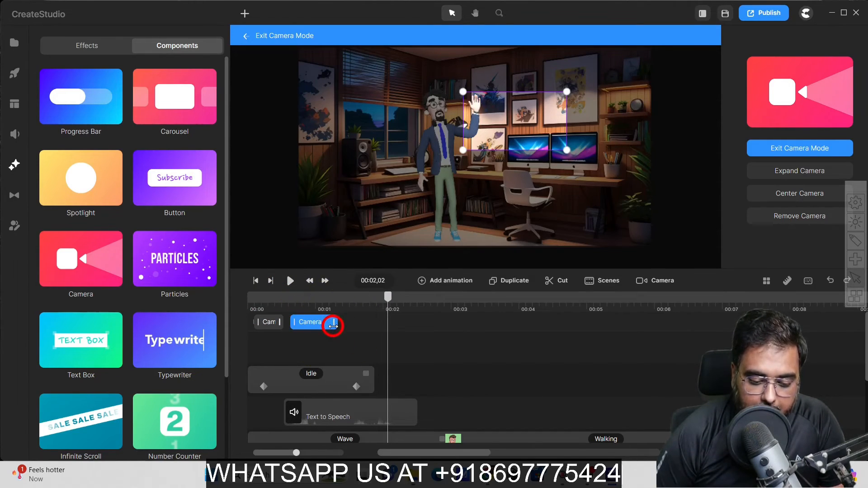
{"action": "left_click", "coordinate": [256, 303]}
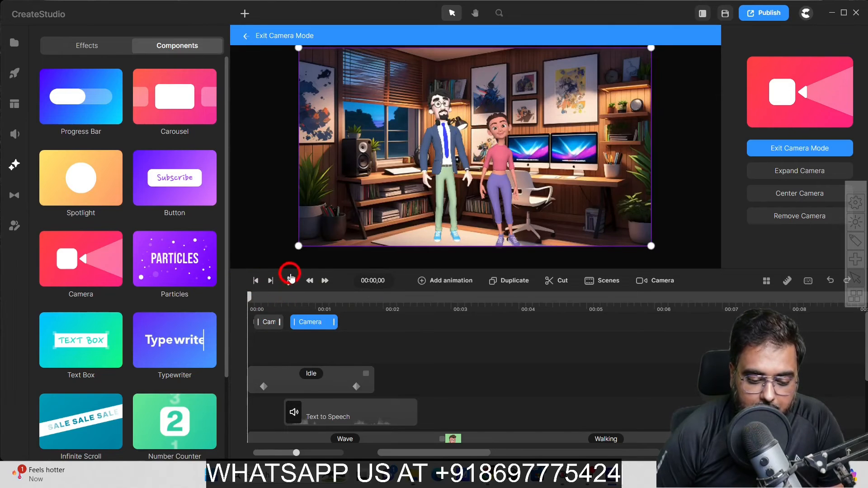
{"action": "left_click", "coordinate": [290, 281]}
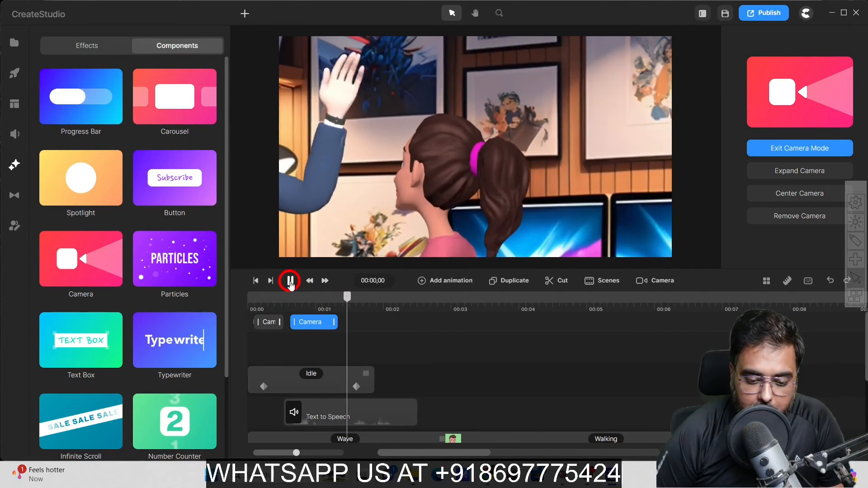
Extend the second camera animation to end at about 00:01,17 and replay the scene from 00:00,03
{"action": "left_click", "coordinate": [354, 322]}
{"action": "left_click", "coordinate": [333, 323]}
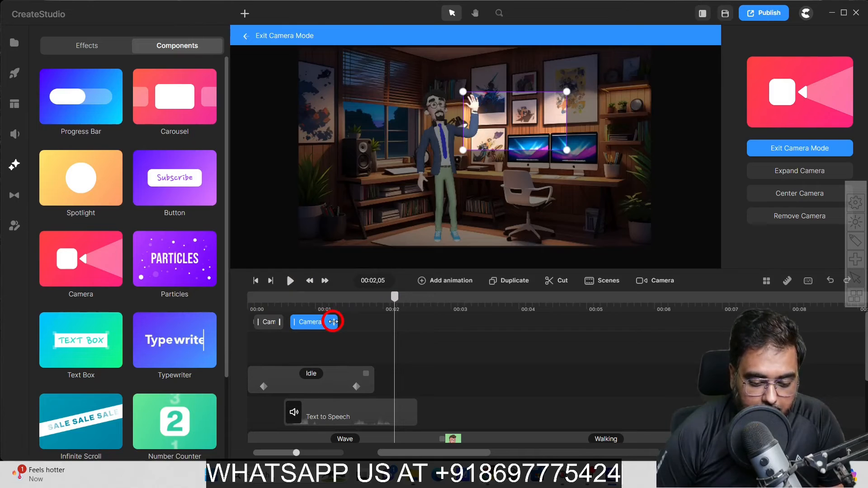
{"action": "left_click_drag", "start_coordinate": [333, 322], "coordinate": [355, 323]}
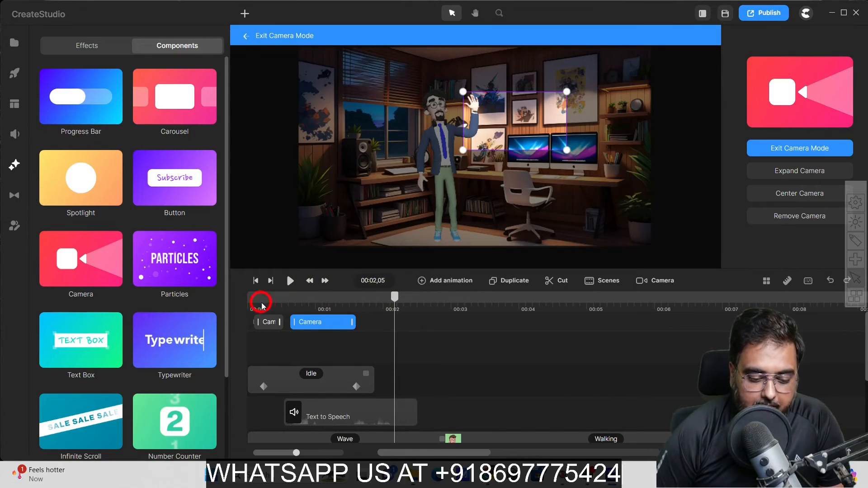
{"action": "left_click", "coordinate": [254, 303]}
{"action": "left_click", "coordinate": [290, 281]}
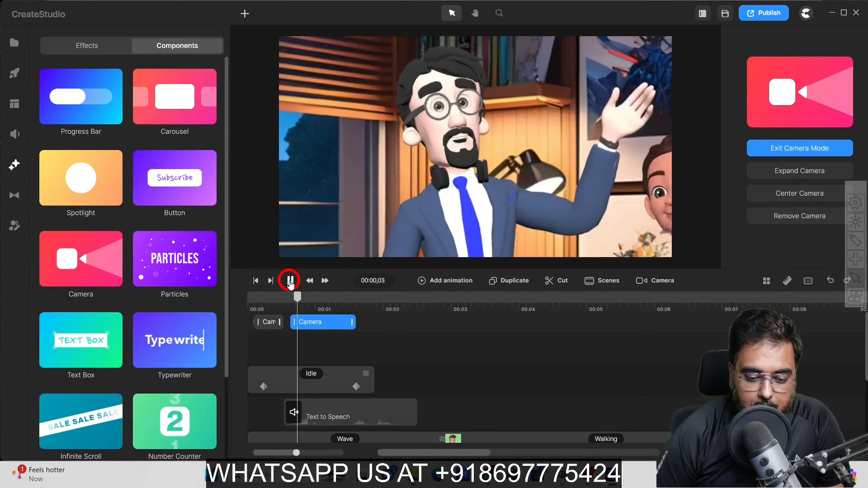
{"action": "left_click", "coordinate": [290, 281]}
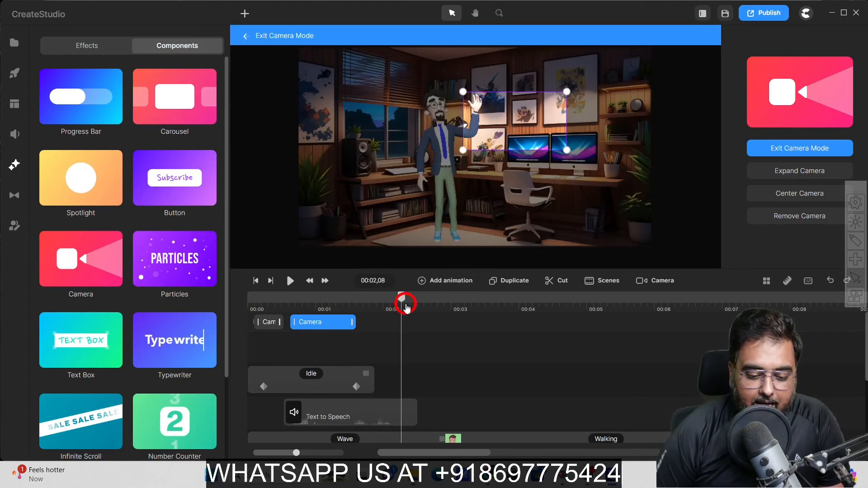
Add a third camera animation at 00:01,21 and expand the camera frame to the full scene at 00:03,24
{"action": "left_click_drag", "start_coordinate": [403, 306], "coordinate": [363, 305]}
{"action": "right_click", "coordinate": [366, 318]}
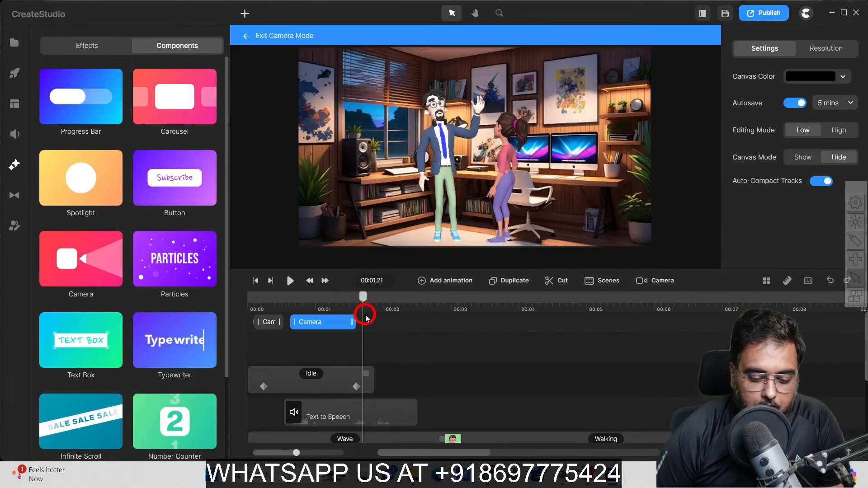
{"action": "left_click", "coordinate": [388, 279]}
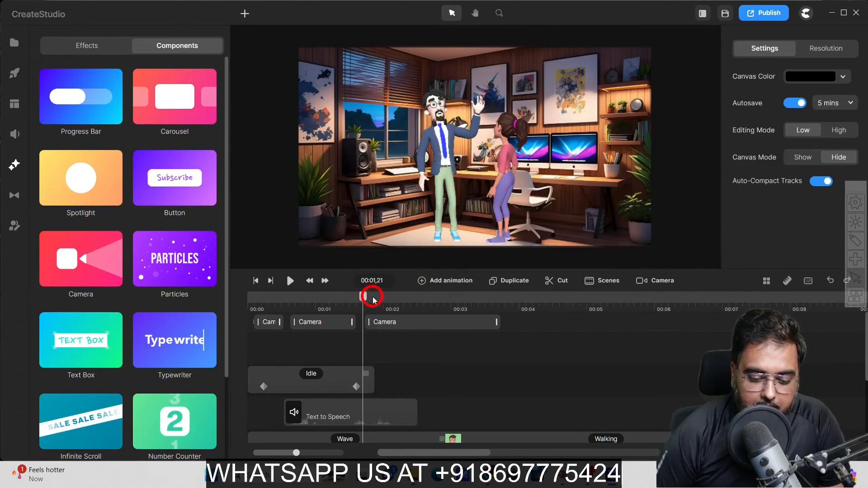
{"action": "left_click_drag", "start_coordinate": [365, 300], "coordinate": [507, 312]}
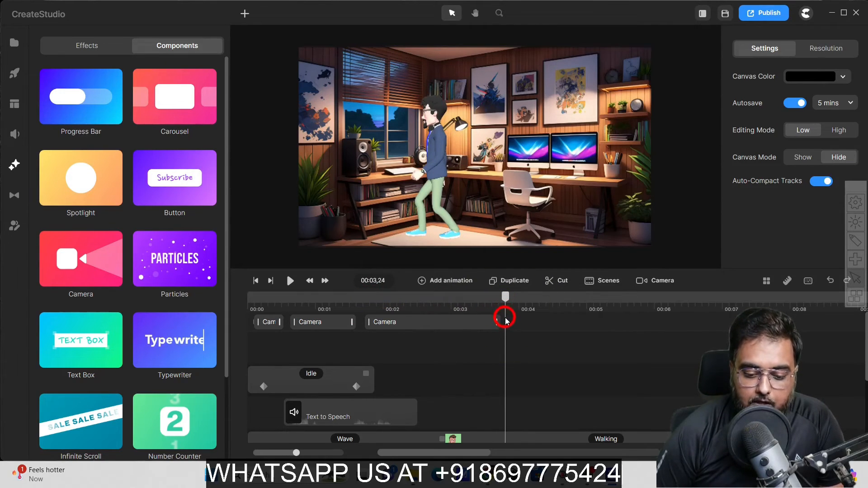
{"action": "left_click", "coordinate": [495, 322]}
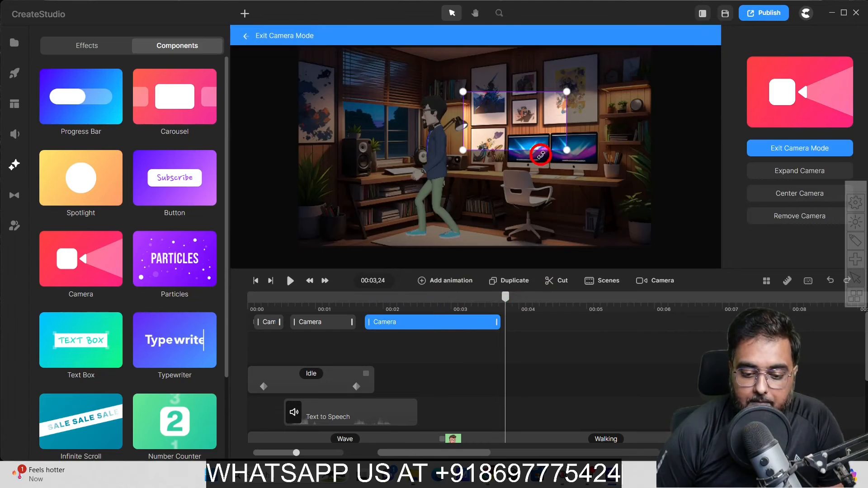
{"action": "left_click", "coordinate": [766, 174]}
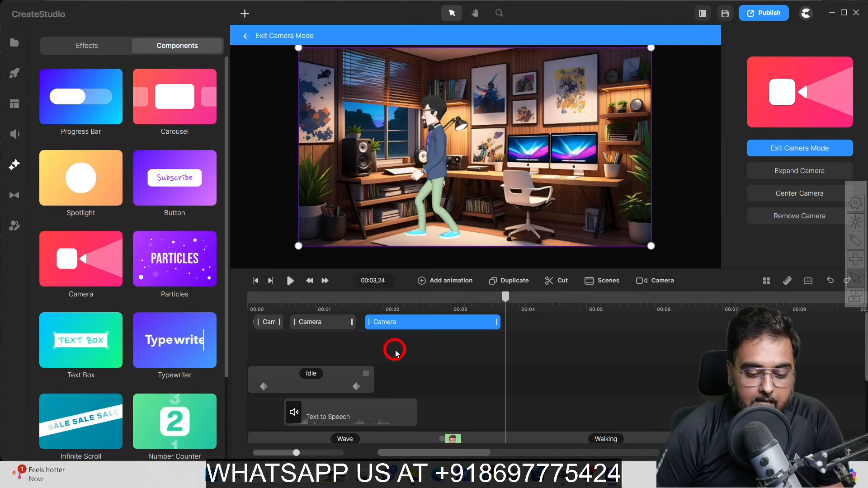
Play back the whole camera sequence from the start, including the zoom back out to the full scene
{"action": "left_click", "coordinate": [252, 299]}
{"action": "left_click", "coordinate": [290, 280]}
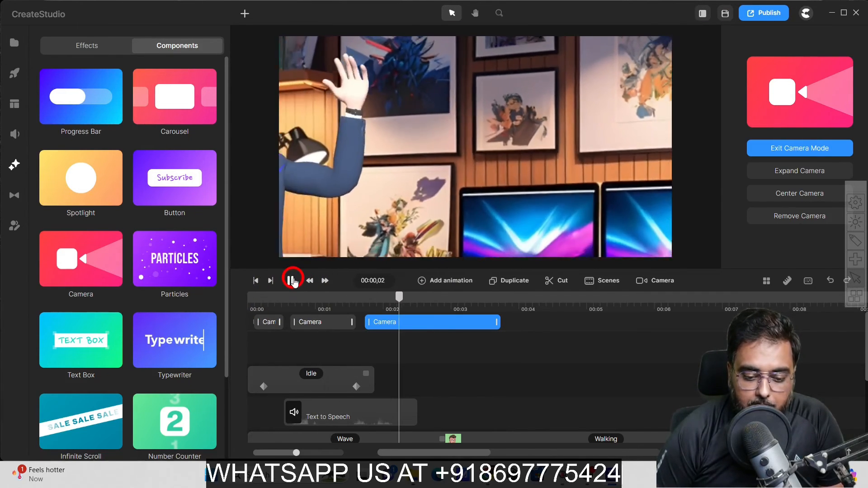
{"action": "left_click", "coordinate": [292, 280]}
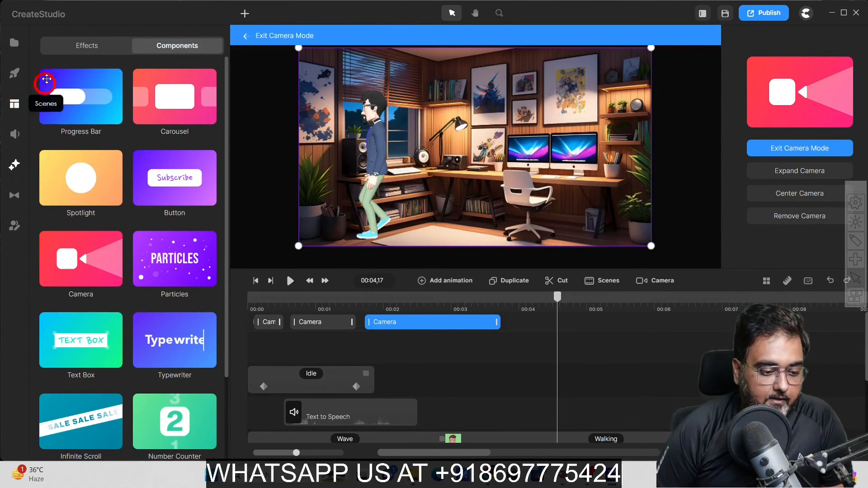
Add the Motion Title animated title to the timeline at 00:00,00 and play the scene to preview it
{"action": "left_click", "coordinate": [18, 73]}
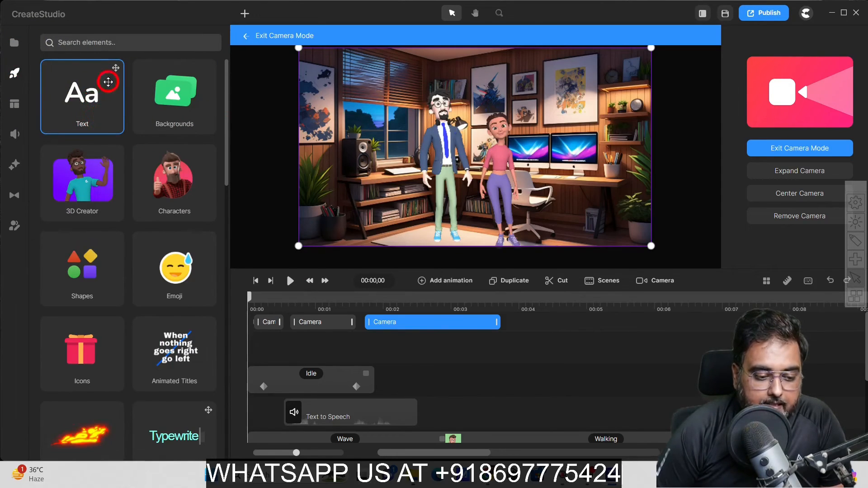
{"action": "left_click", "coordinate": [180, 347]}
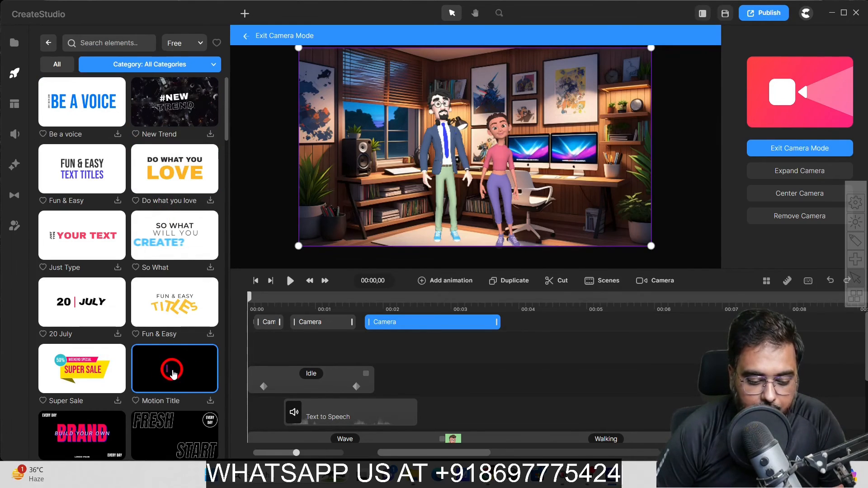
{"action": "left_click", "coordinate": [210, 401]}
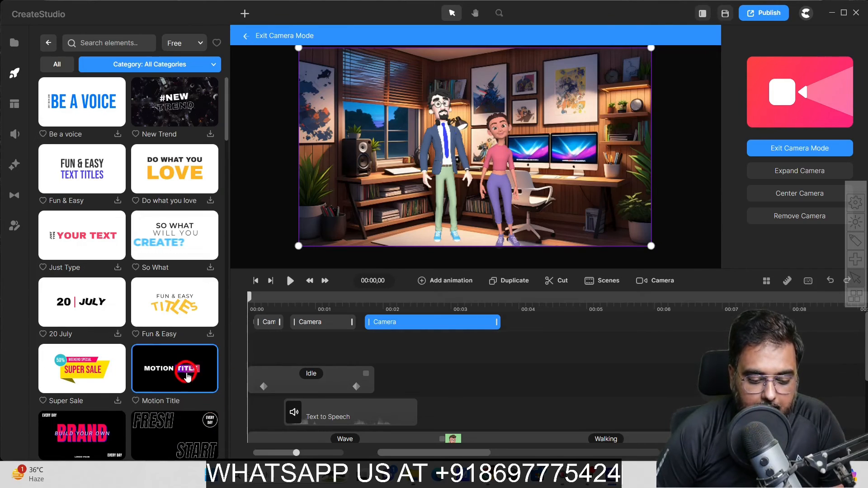
{"action": "left_click_drag", "start_coordinate": [188, 365], "coordinate": [291, 342]}
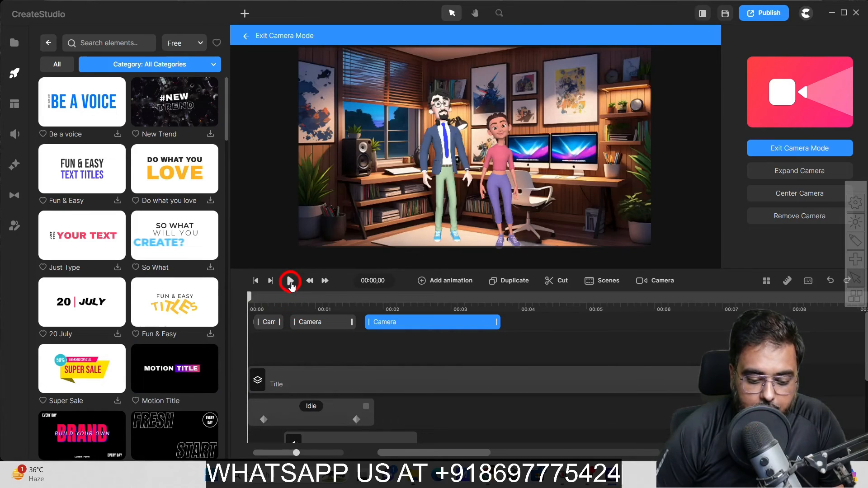
{"action": "left_click", "coordinate": [291, 281]}
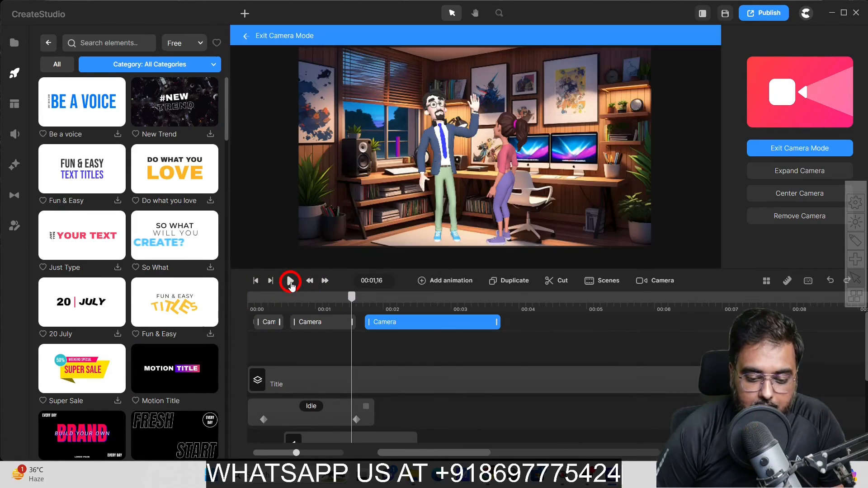
{"action": "left_click", "coordinate": [290, 281]}
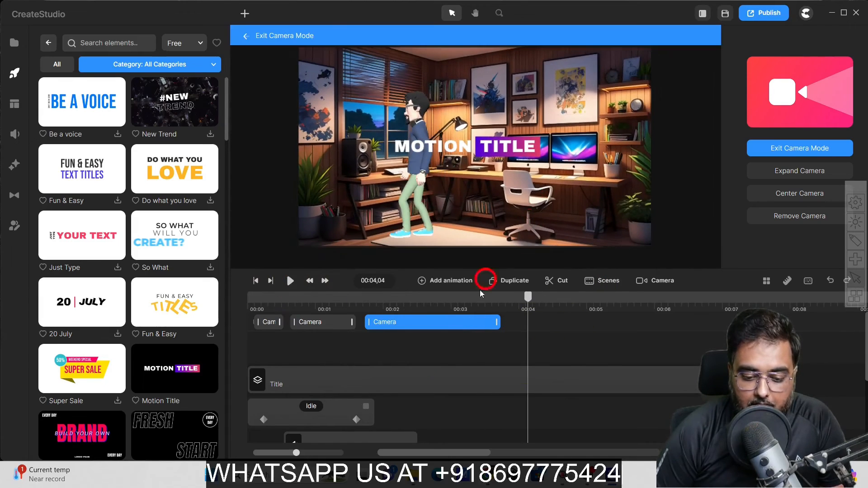
Move the title clip to start at about 00:03,23 and preview it from 00:03,07
{"action": "left_click_drag", "start_coordinate": [341, 390], "coordinate": [597, 382]}
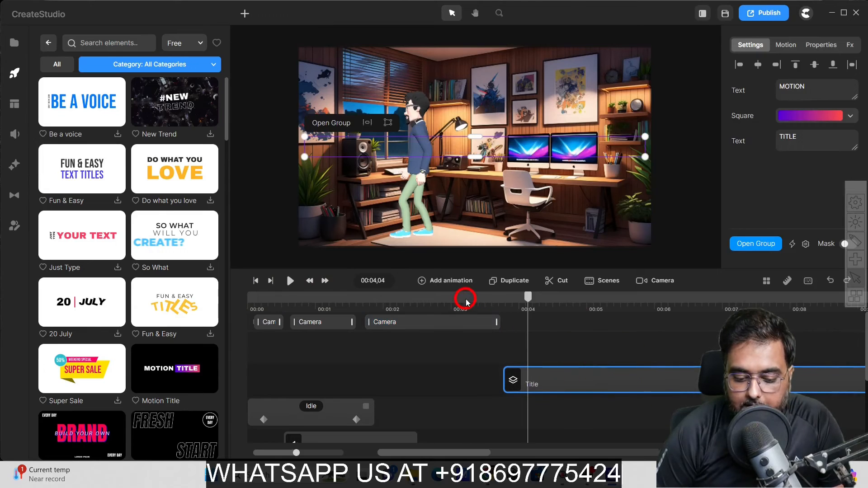
{"action": "left_click", "coordinate": [467, 306]}
{"action": "left_click", "coordinate": [289, 281]}
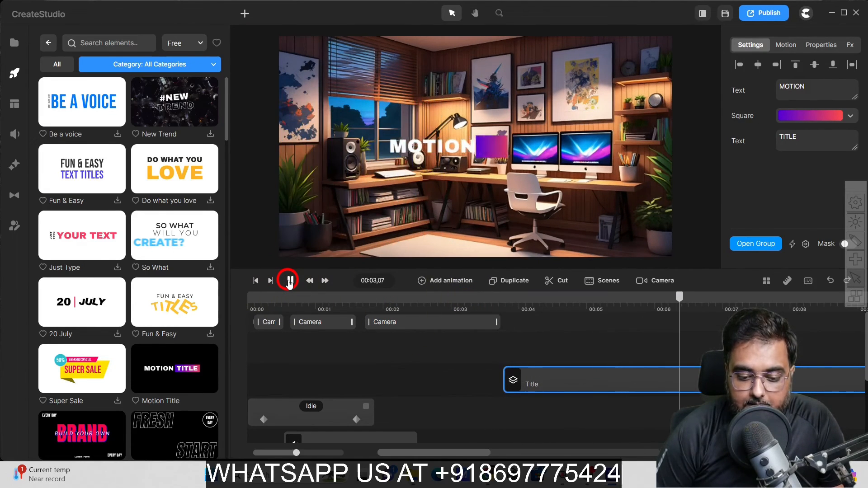
{"action": "left_click", "coordinate": [289, 281]}
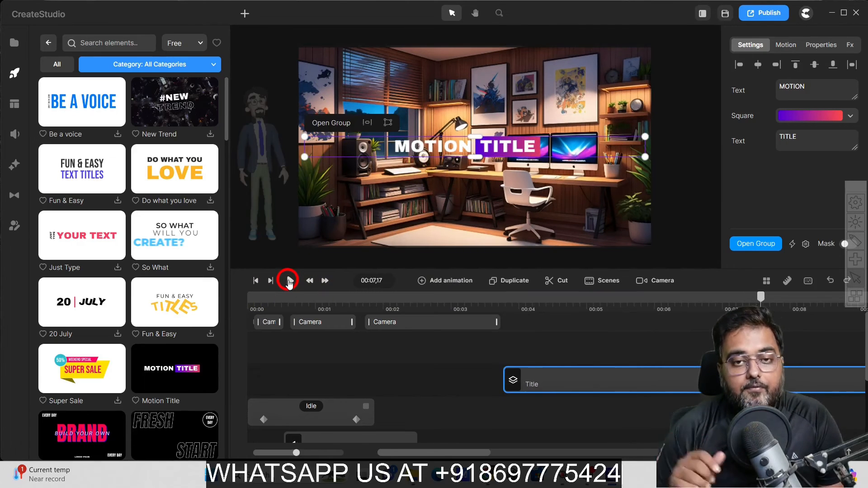
Recolour the title's square gradient with 642ac1 as the first stop and a new green 2ac152 stop in between
{"action": "left_click", "coordinate": [433, 153]}
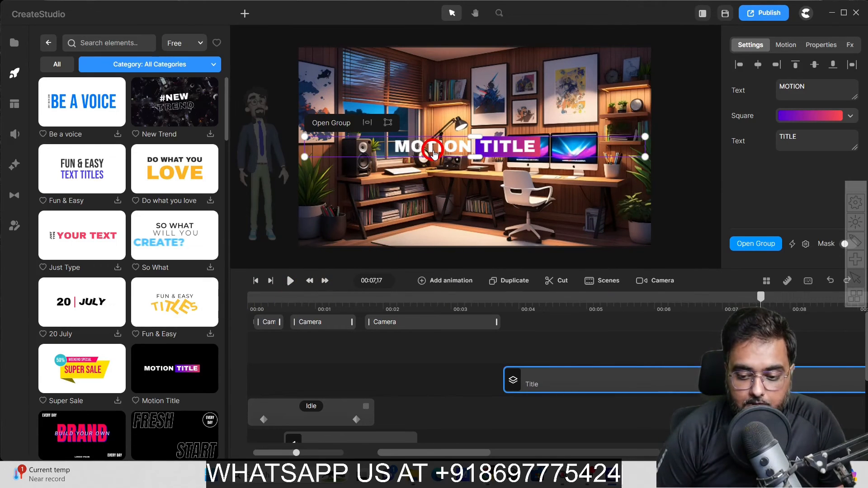
{"action": "left_click", "coordinate": [805, 87]}
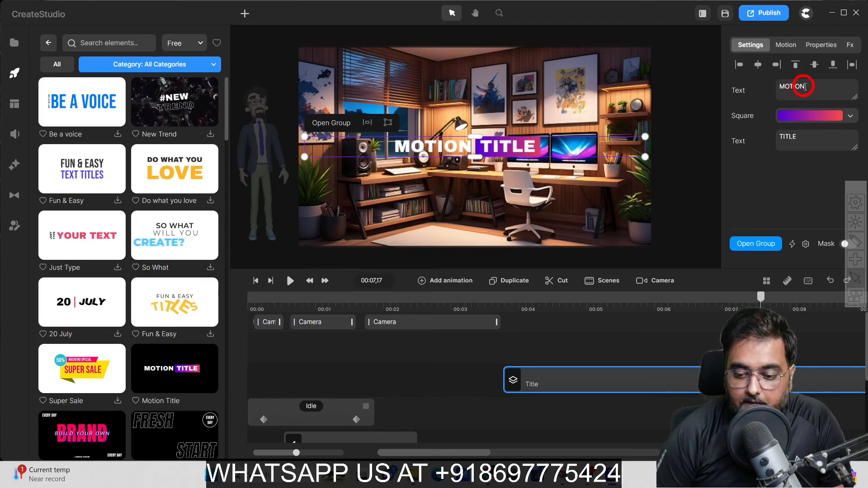
{"action": "left_click_drag", "start_coordinate": [797, 137], "coordinate": [754, 131]}
{"action": "left_click", "coordinate": [805, 118]}
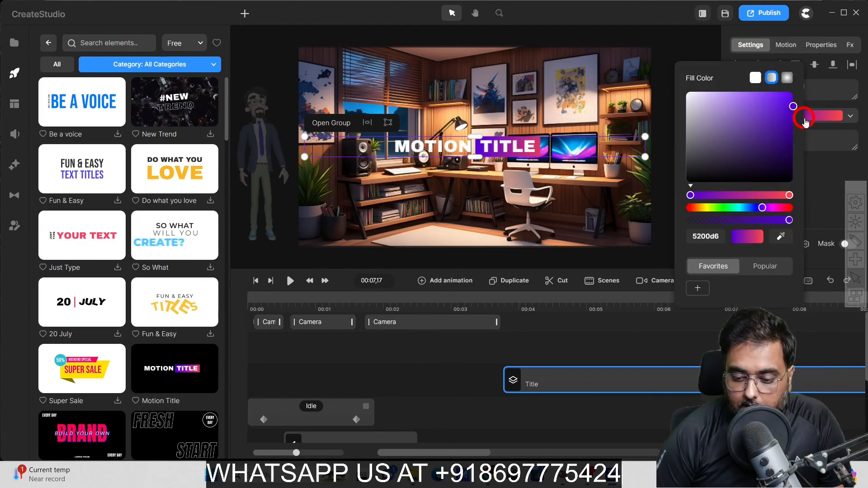
{"action": "left_click", "coordinate": [770, 114]}
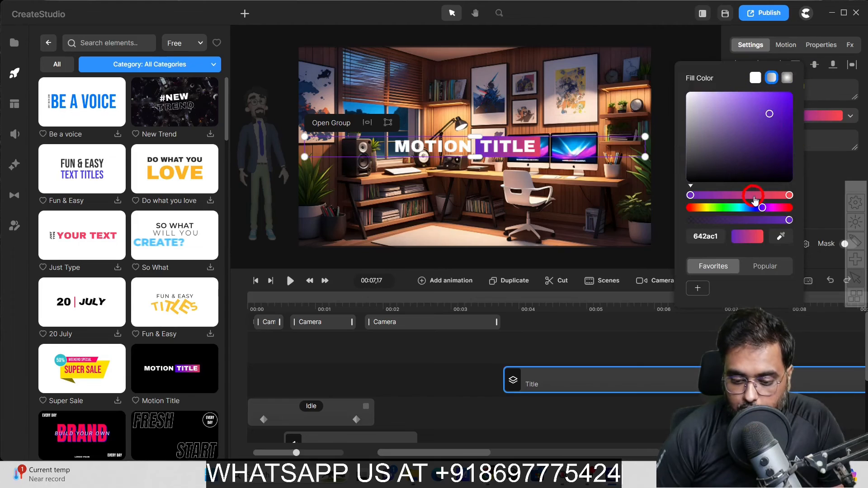
{"action": "left_click", "coordinate": [722, 194]}
{"action": "left_click", "coordinate": [729, 208]}
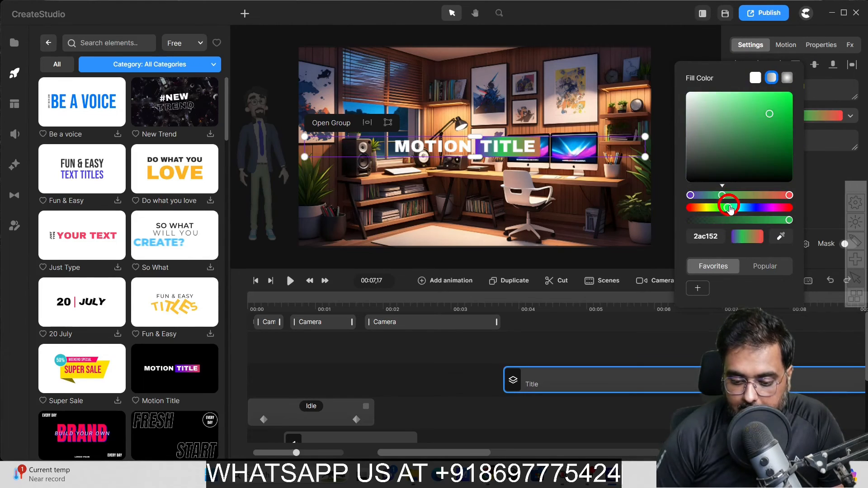
{"action": "left_click", "coordinate": [513, 153]}
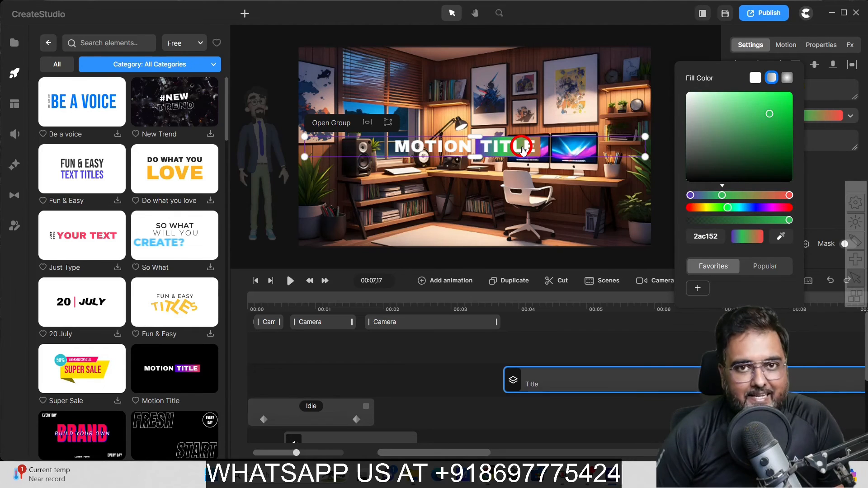
{"action": "left_click", "coordinate": [673, 37]}
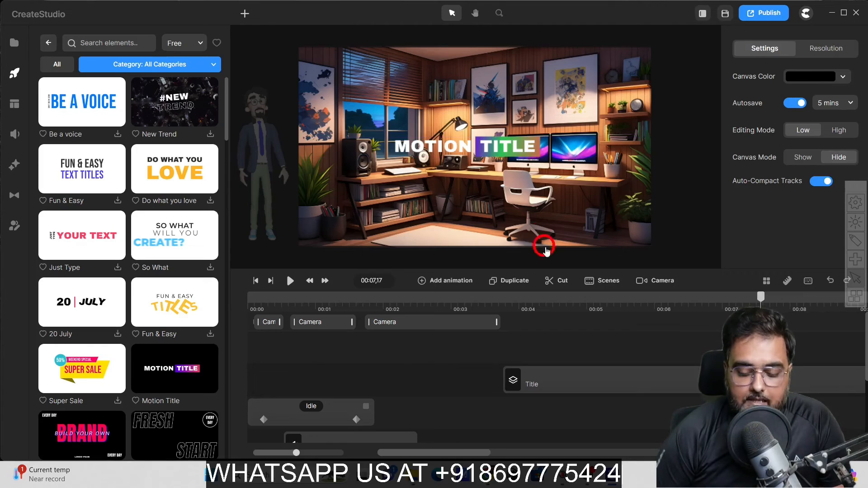
Open the list of animatable properties for the title clip and return the playhead to 00:00,00
{"action": "left_click", "coordinate": [535, 384]}
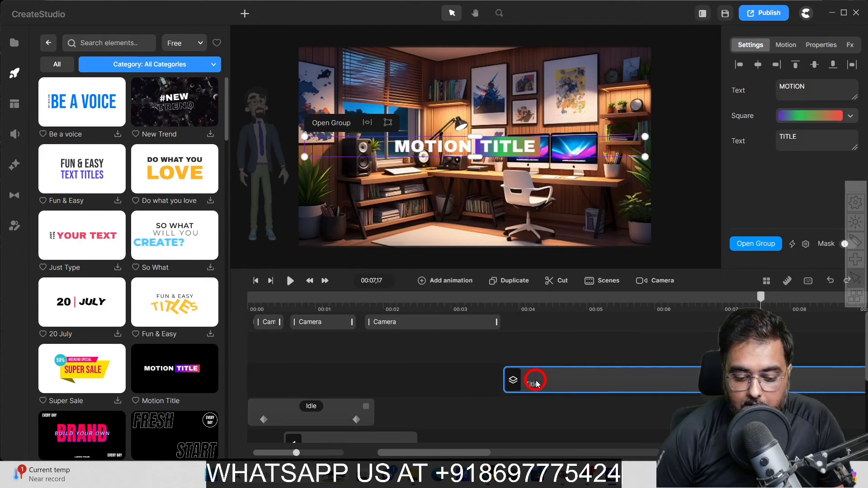
{"action": "left_click", "coordinate": [451, 281]}
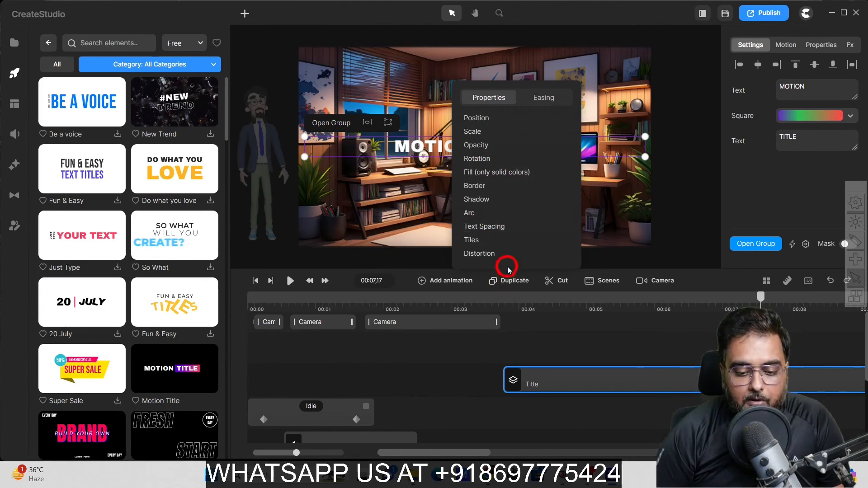
{"action": "left_click", "coordinate": [248, 300]}
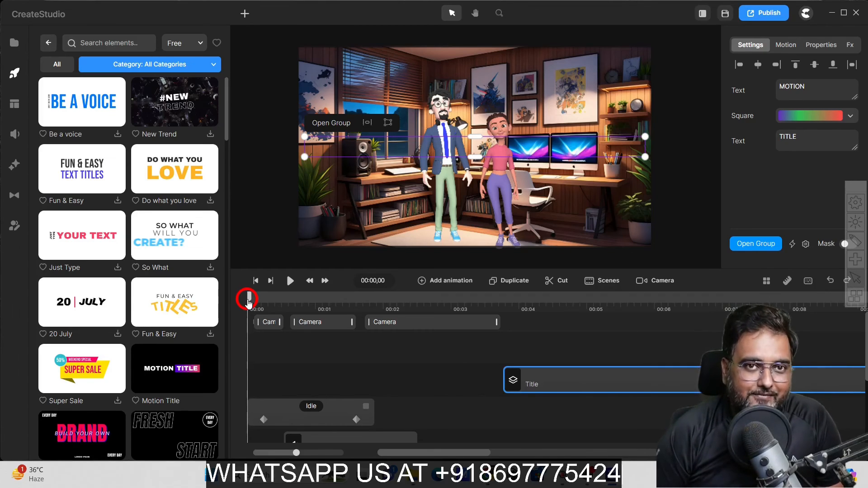
Delete all three camera animations from the timeline's camera track
{"action": "left_click", "coordinate": [290, 415]}
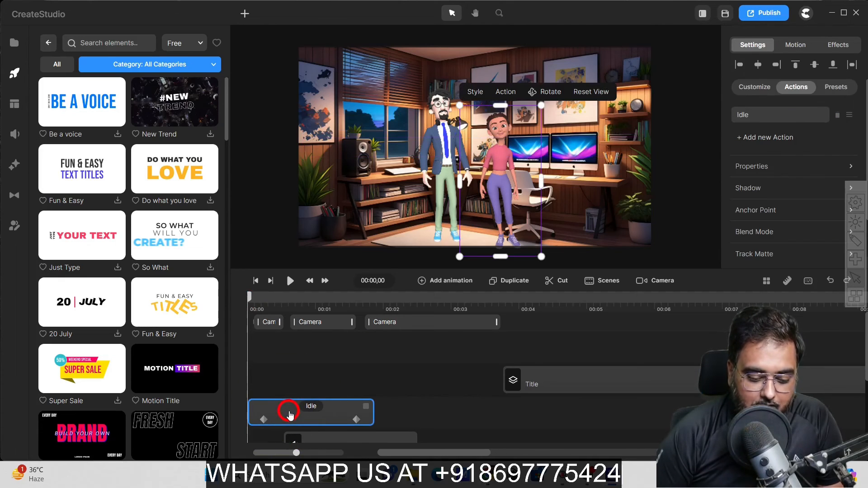
{"action": "left_click", "coordinate": [271, 324]}
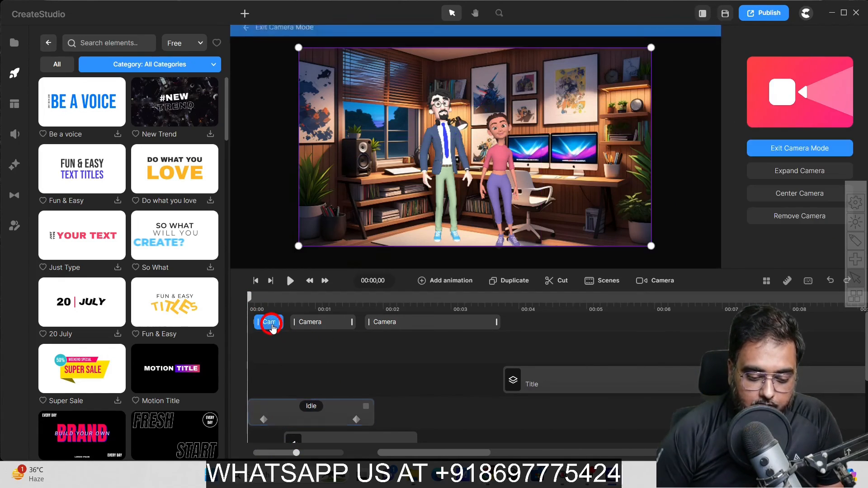
{"action": "key", "text": "Delete"}
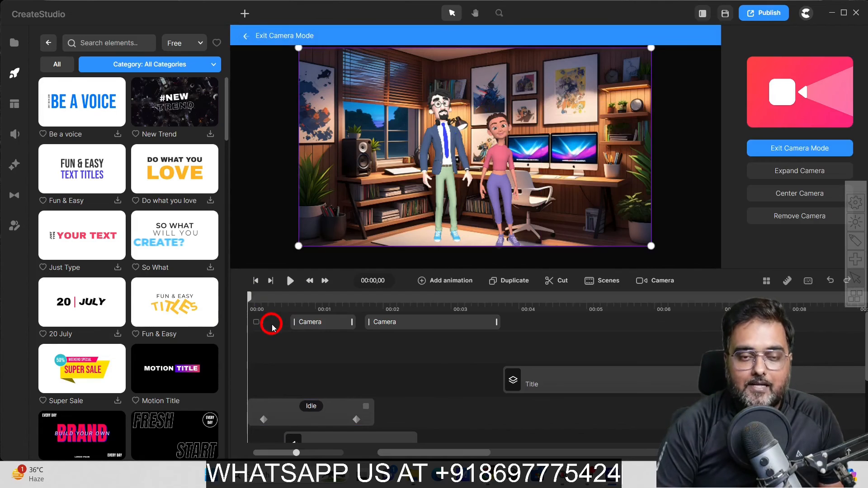
{"action": "left_click", "coordinate": [305, 322]}
{"action": "key", "text": "Delete"}
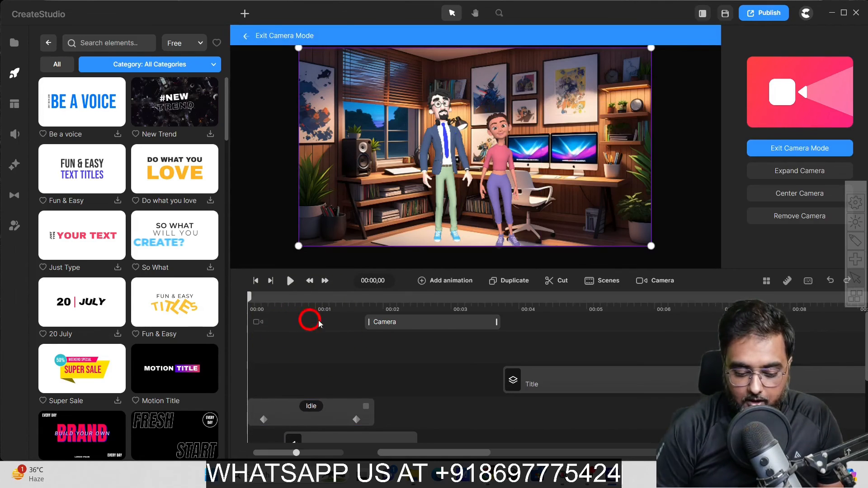
{"action": "left_click", "coordinate": [414, 327]}
{"action": "key", "text": "Delete"}
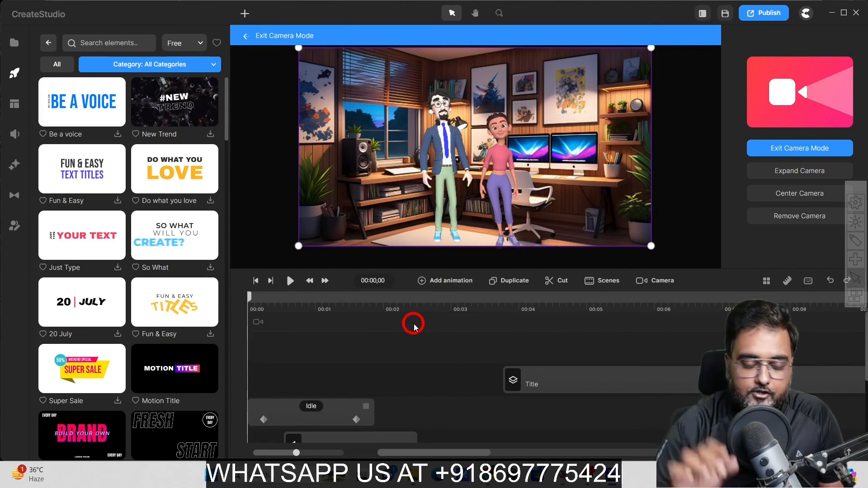
Apply the Doodle effect to Lenka's Idle clip on the timeline
{"action": "left_click", "coordinate": [15, 164]}
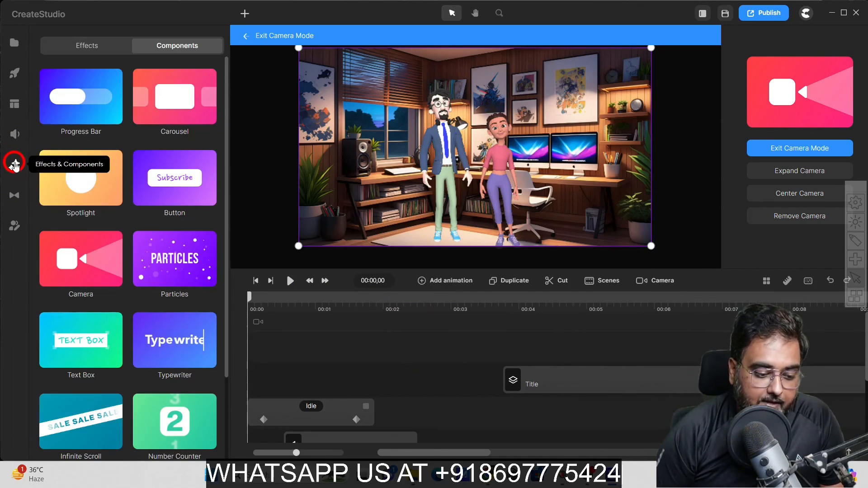
{"action": "left_click", "coordinate": [91, 47]}
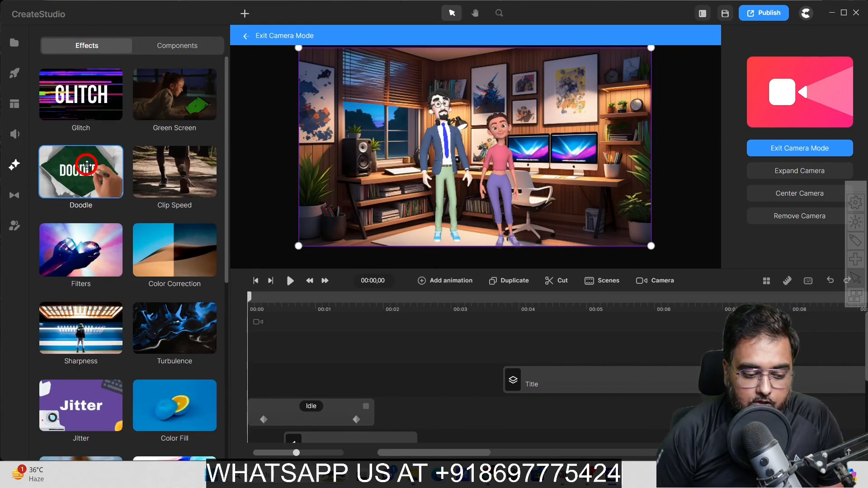
{"action": "mouse_move", "coordinate": [87, 165]}
{"action": "left_mouse_down"}
{"action": "mouse_move", "coordinate": [208, 300]}
{"action": "mouse_move", "coordinate": [240, 355]}
{"action": "mouse_move", "coordinate": [318, 411]}
{"action": "left_mouse_up"}
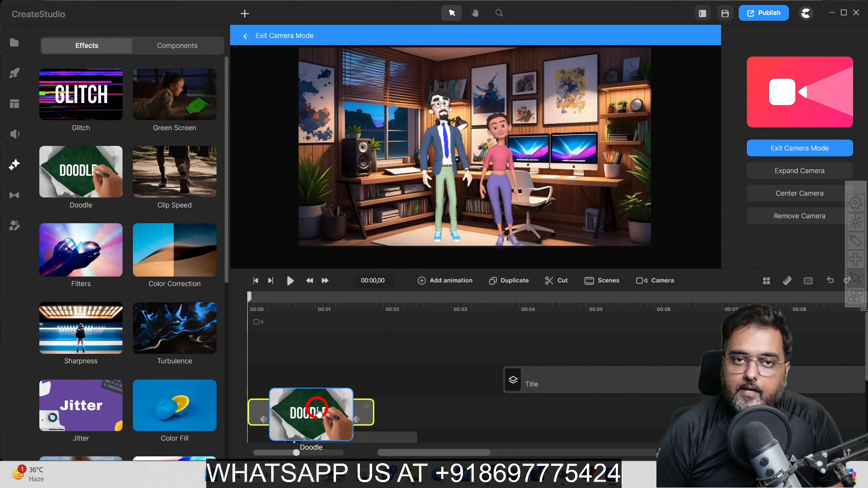
{"action": "mouse_move", "coordinate": [318, 412]}
{"action": "left_mouse_down"}
{"action": "mouse_move", "coordinate": [316, 400]}
{"action": "mouse_move", "coordinate": [312, 409]}
{"action": "left_mouse_up"}
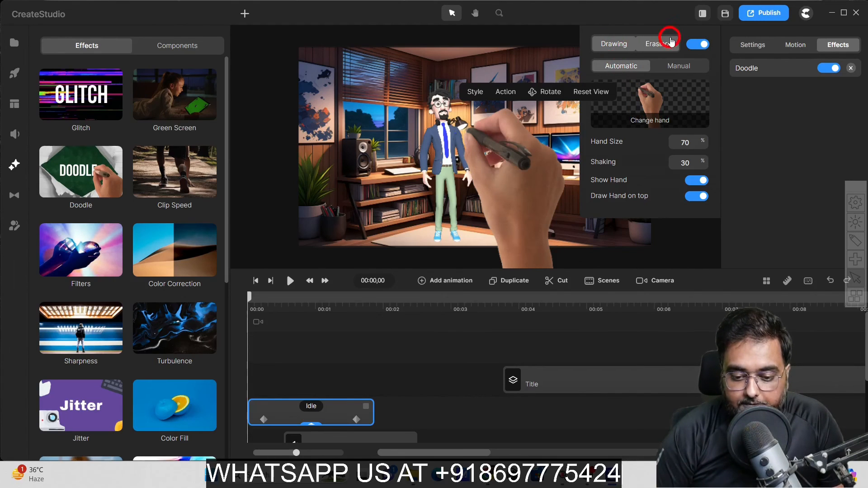
Change the doodle hand to the fourth hand, the one without a pen, and set Hand Size to 30%
{"action": "left_click", "coordinate": [657, 104]}
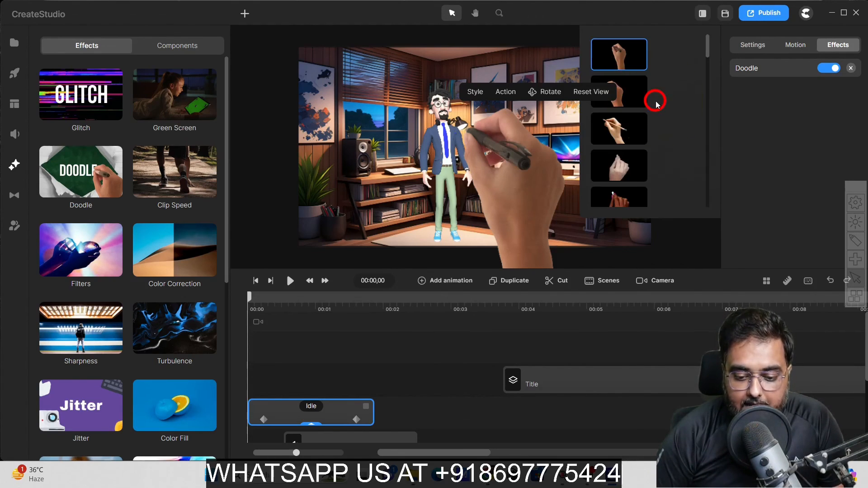
{"action": "left_click", "coordinate": [619, 166]}
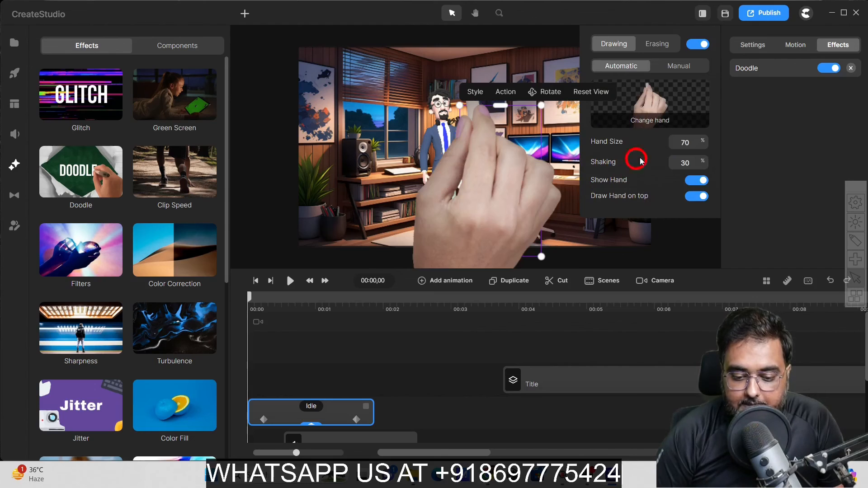
{"action": "double_click", "coordinate": [686, 143]}
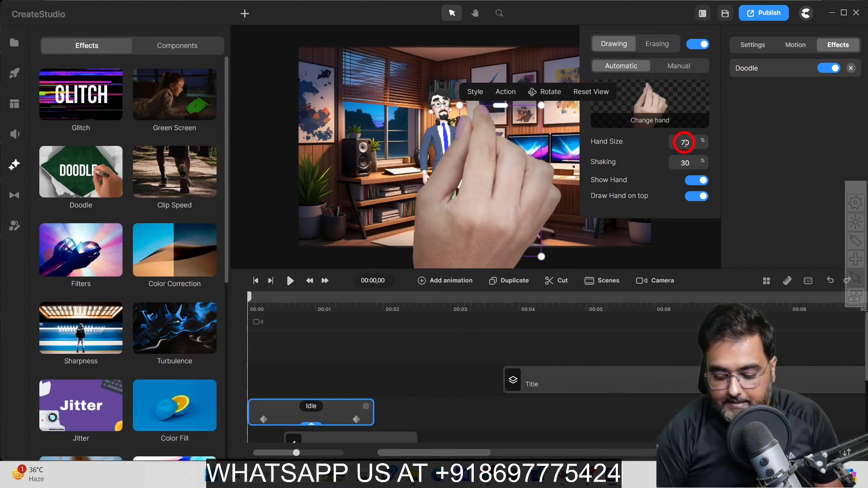
{"action": "type", "text": "30"}
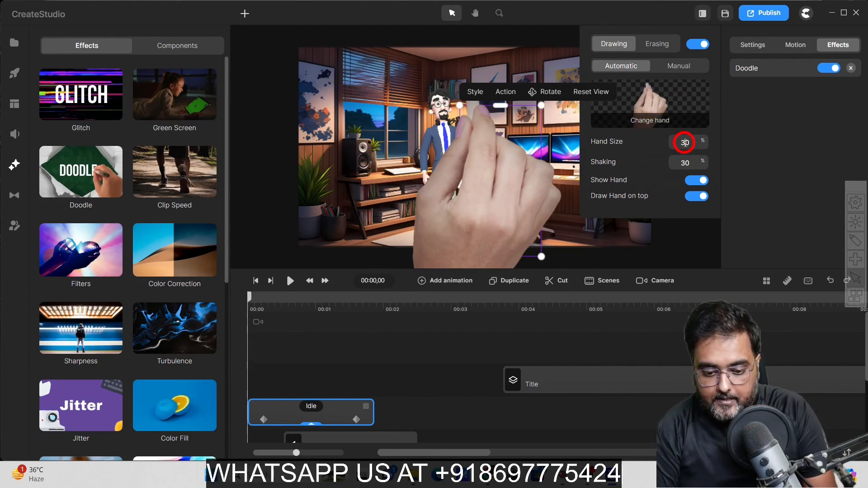
{"action": "left_click", "coordinate": [669, 175]}
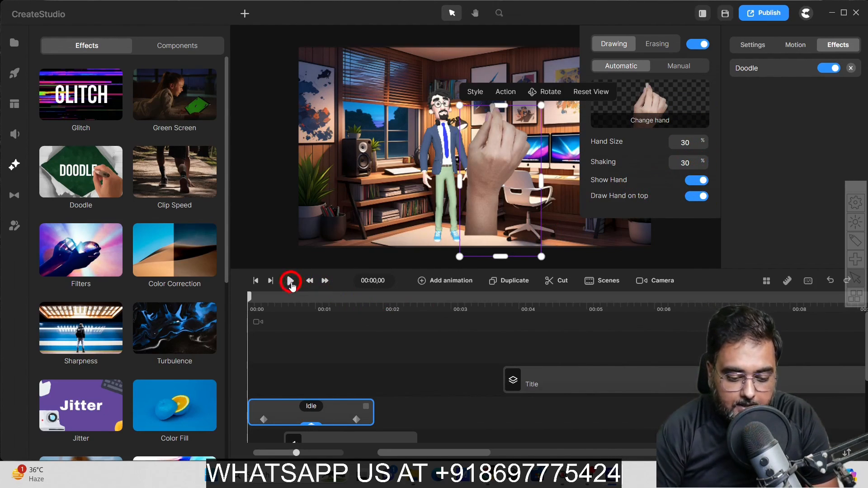
Preview the Doodle effect from the start of the scene and return the playhead to 00:00,00
{"action": "left_click", "coordinate": [290, 282]}
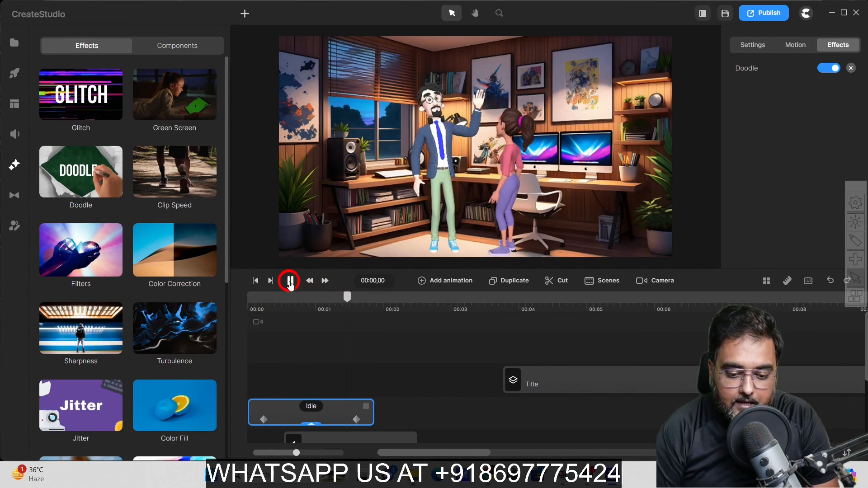
{"action": "left_click", "coordinate": [290, 281]}
{"action": "left_click_drag", "start_coordinate": [275, 303], "coordinate": [251, 303]}
Switch Lenka's Doodle drawing mode to Manual and open its drawing path for editing
{"action": "left_click", "coordinate": [753, 71]}
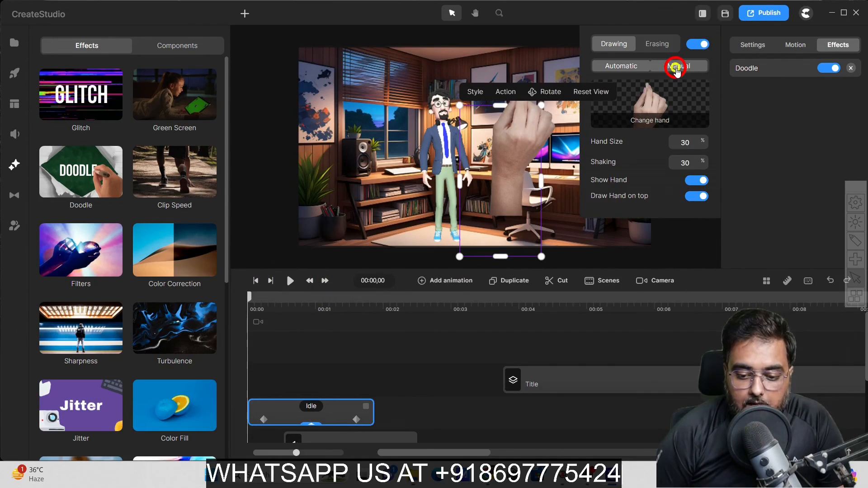
{"action": "left_click", "coordinate": [676, 67]}
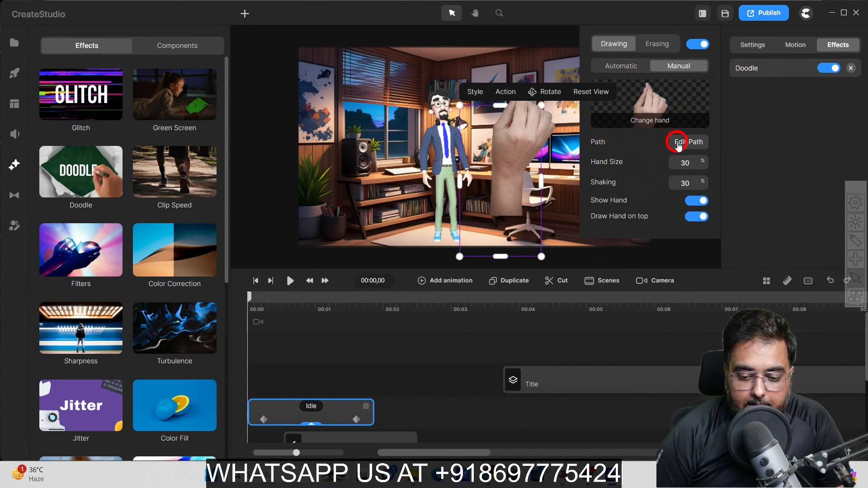
{"action": "left_click", "coordinate": [679, 144]}
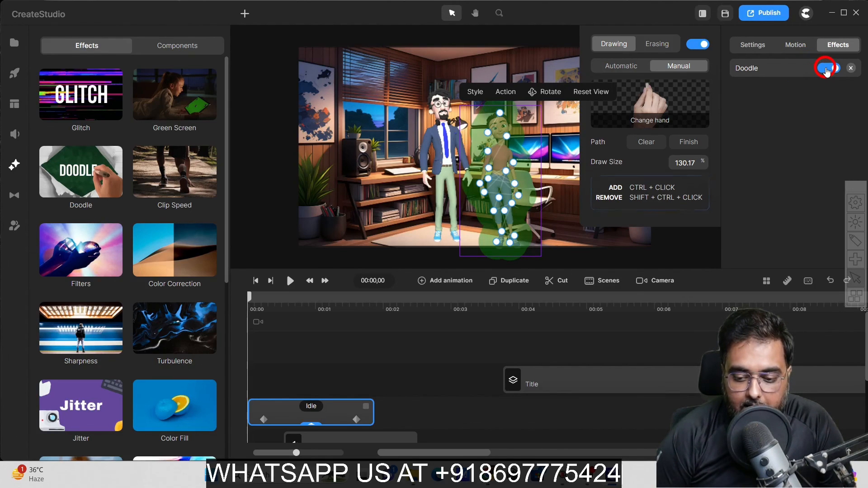
Toggle Lenka's Doodle effect off and back on to compare the character with and without it
{"action": "left_click", "coordinate": [825, 68]}
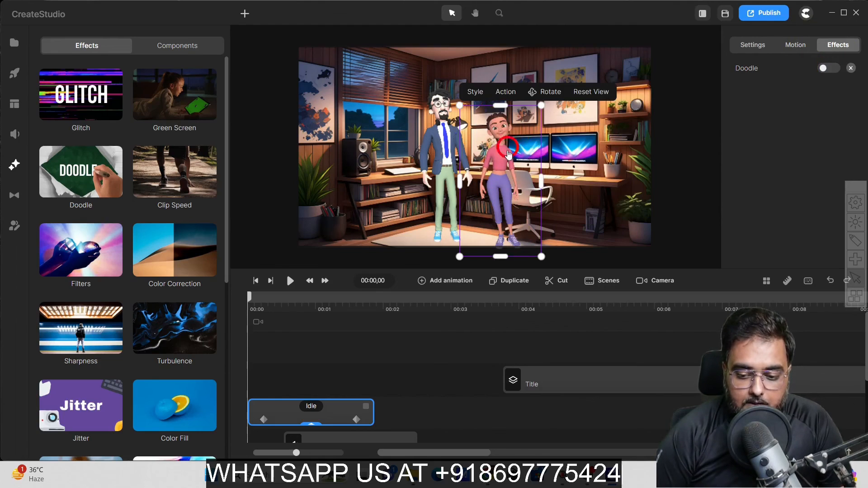
{"action": "left_click", "coordinate": [836, 69]}
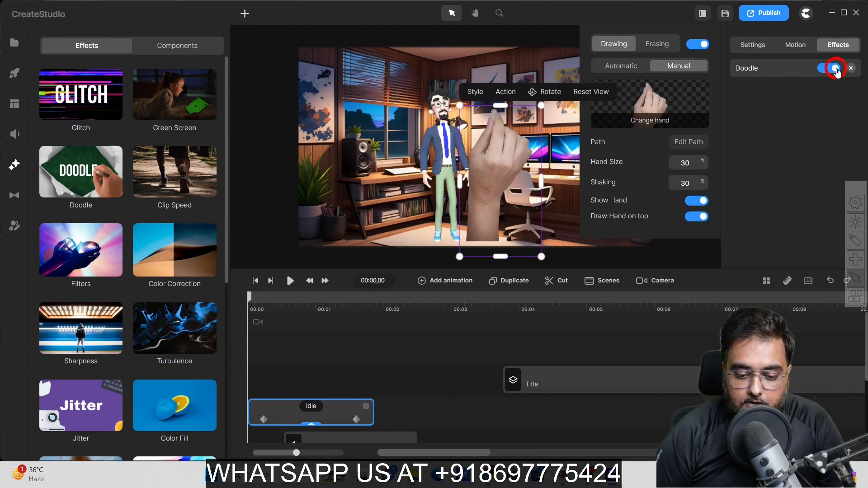
{"action": "left_click", "coordinate": [830, 69]}
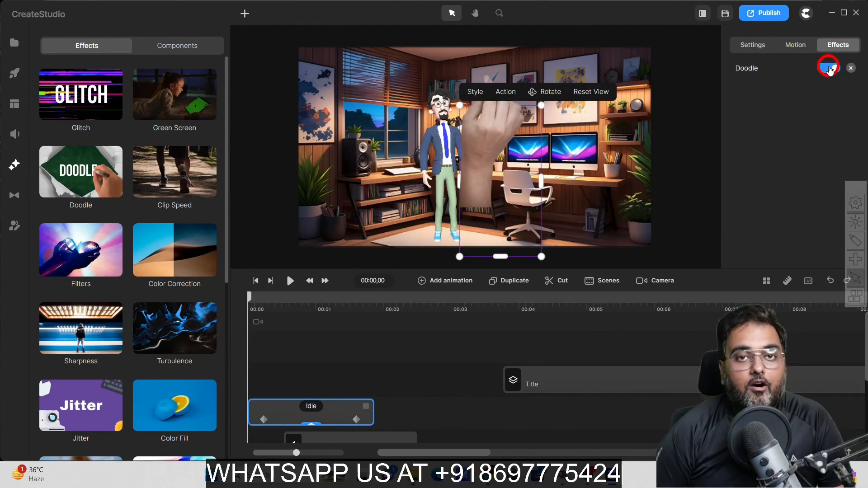